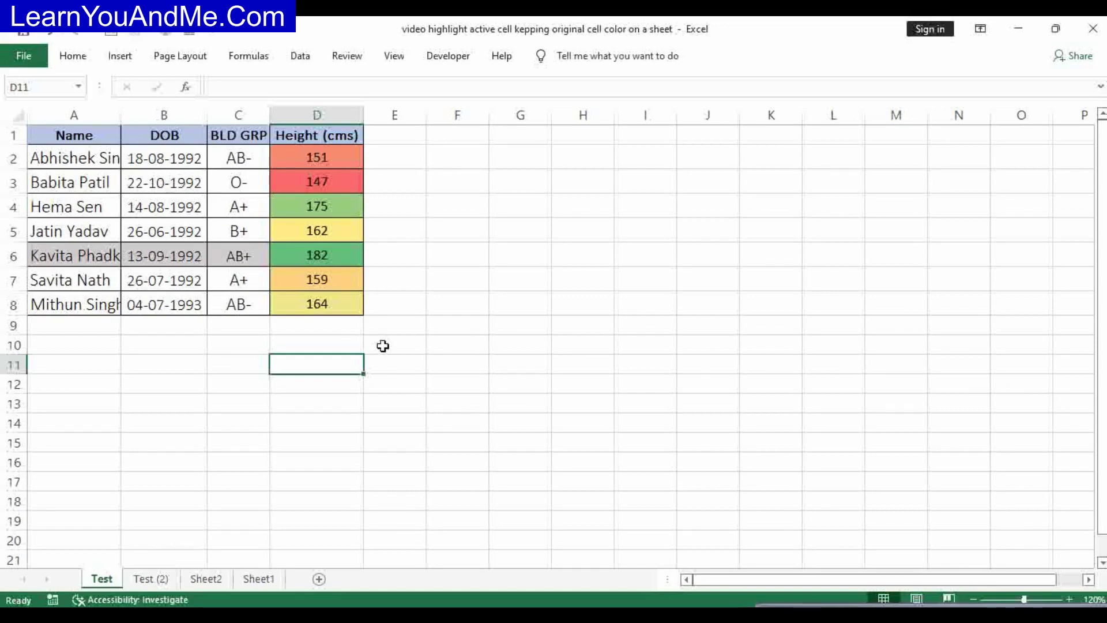
Select cells C10, A10, D13, B3, B6, B9, C14 and others on Test, showing no colour change
click(230, 345)
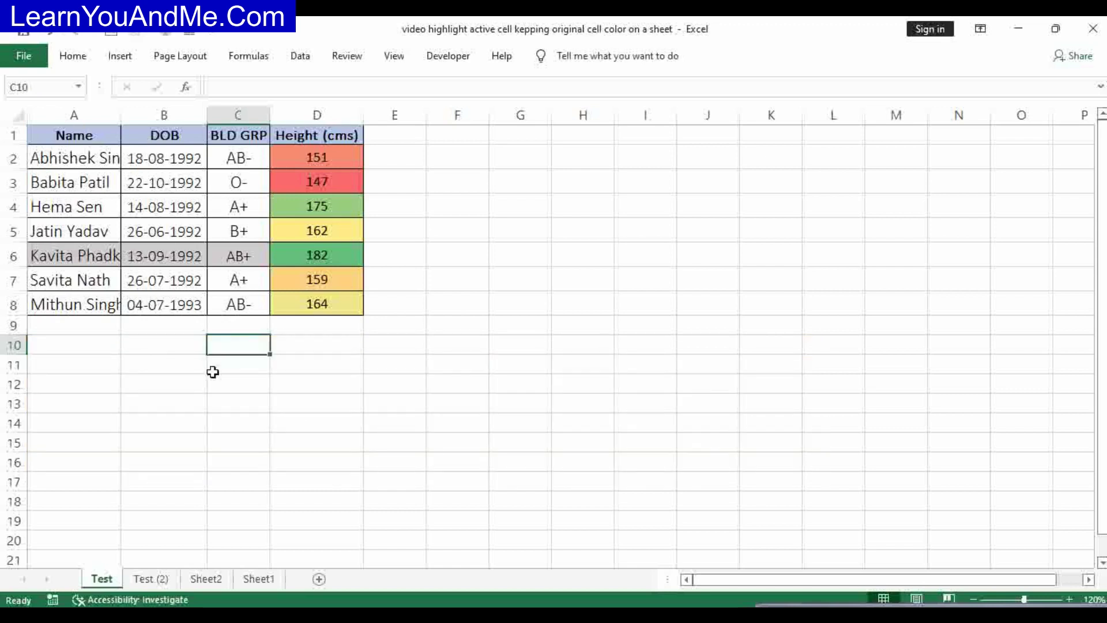
click(212, 368)
click(118, 349)
click(306, 409)
click(153, 183)
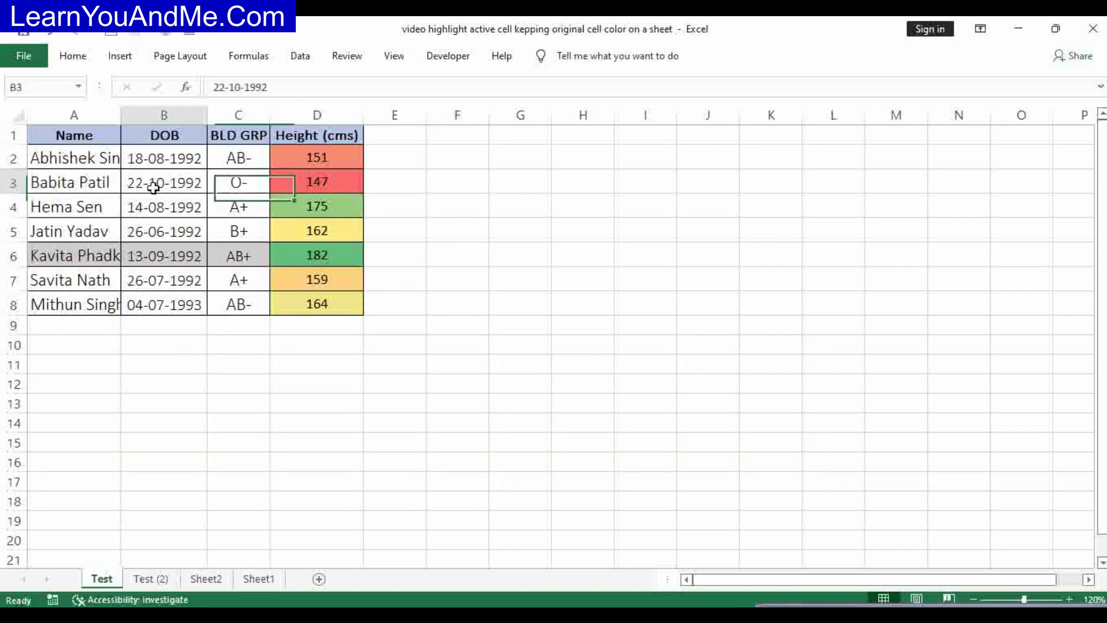
click(142, 382)
click(149, 254)
click(106, 346)
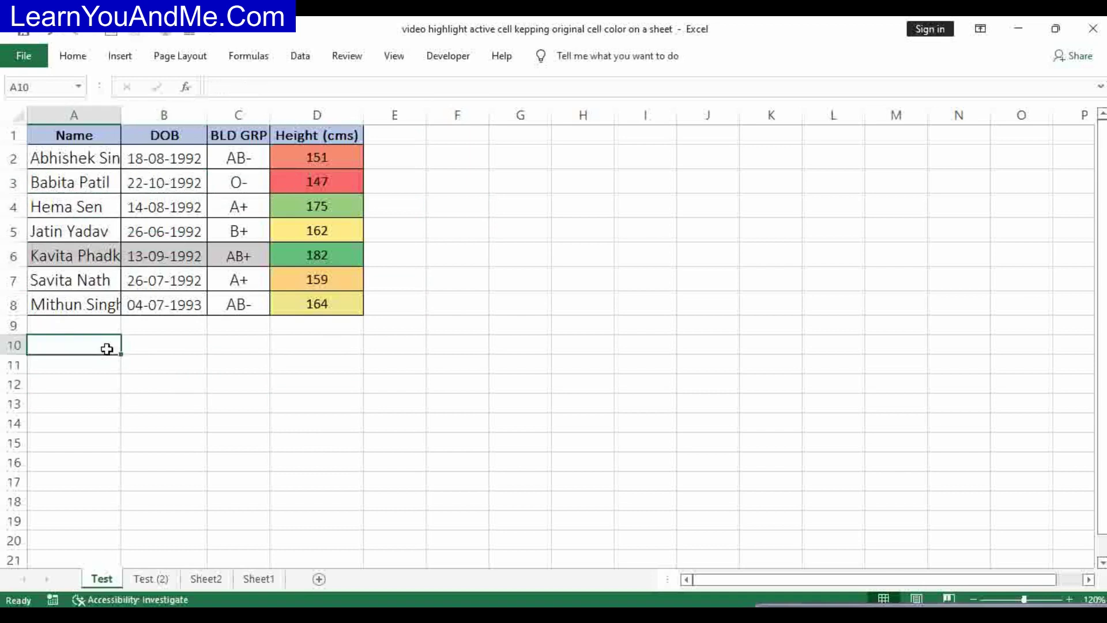
click(144, 328)
click(122, 363)
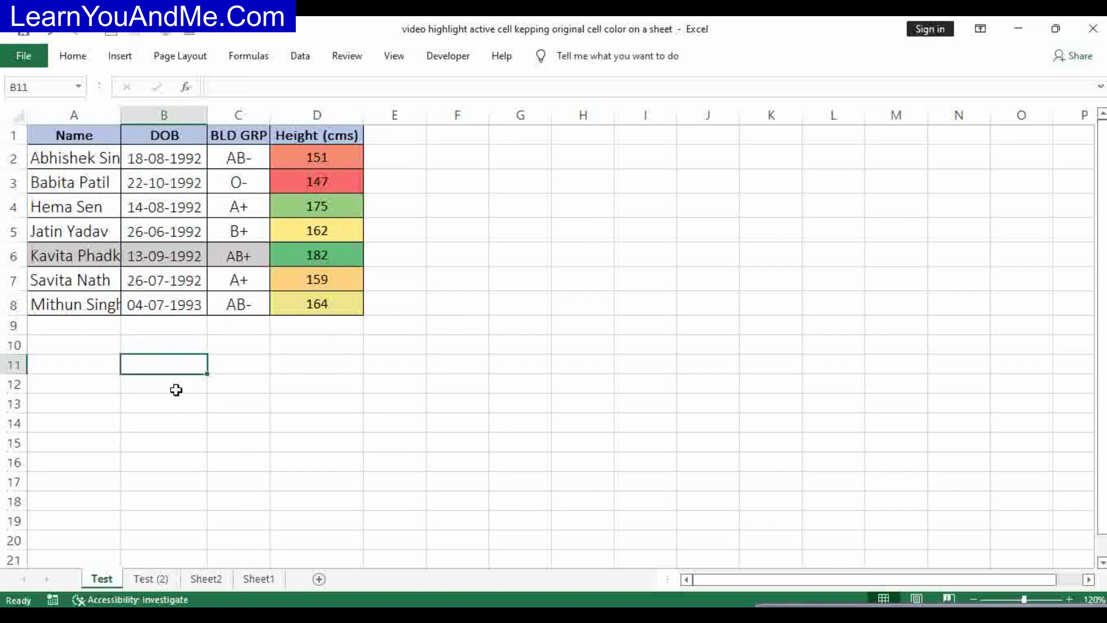
click(167, 345)
click(237, 423)
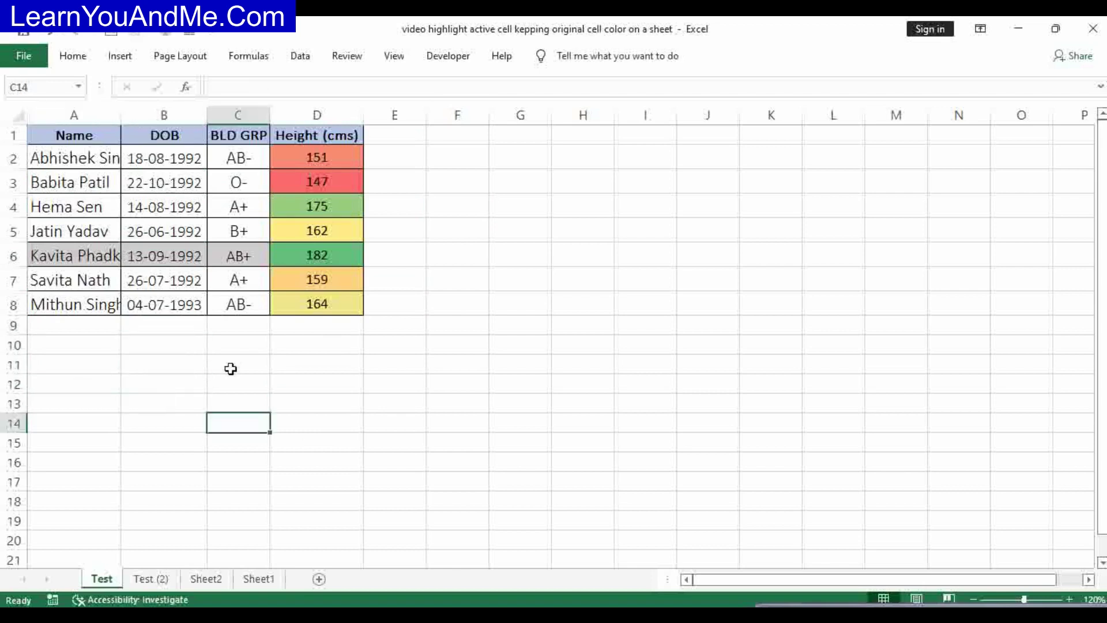
click(132, 346)
click(131, 185)
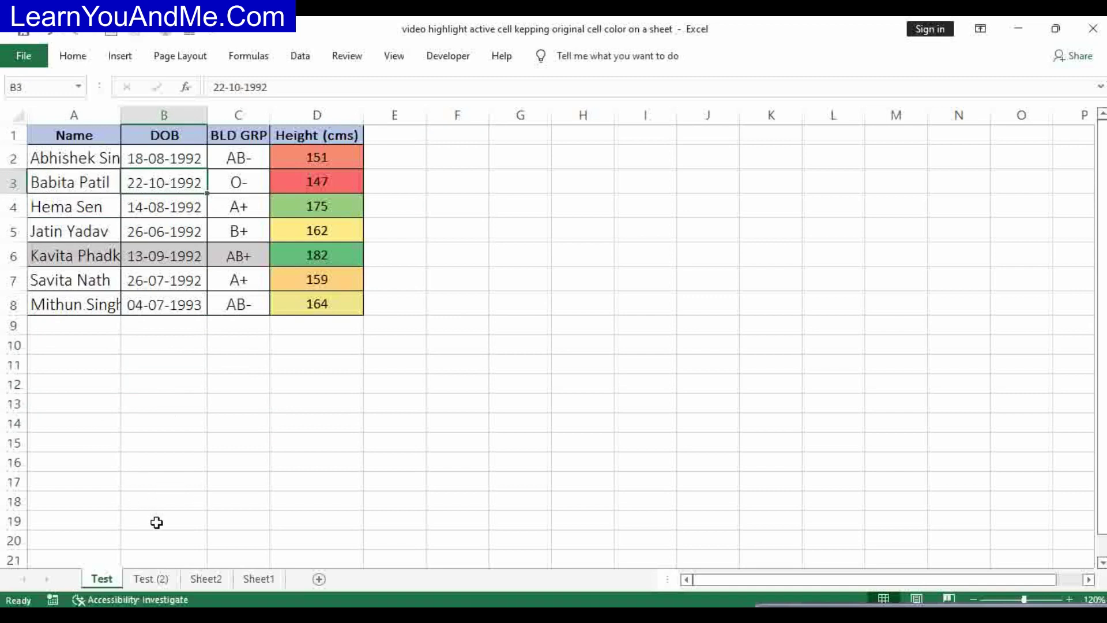
Copy all the green-highlight macro code from Notepad
key(alt+Tab)
key(alt+Tab)
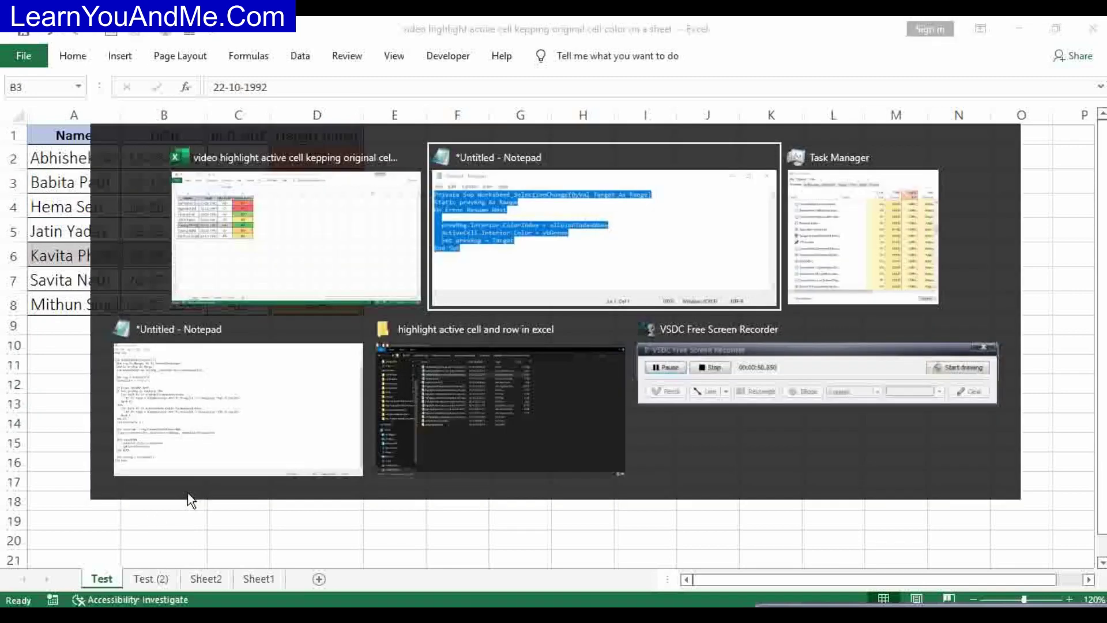
click(538, 268)
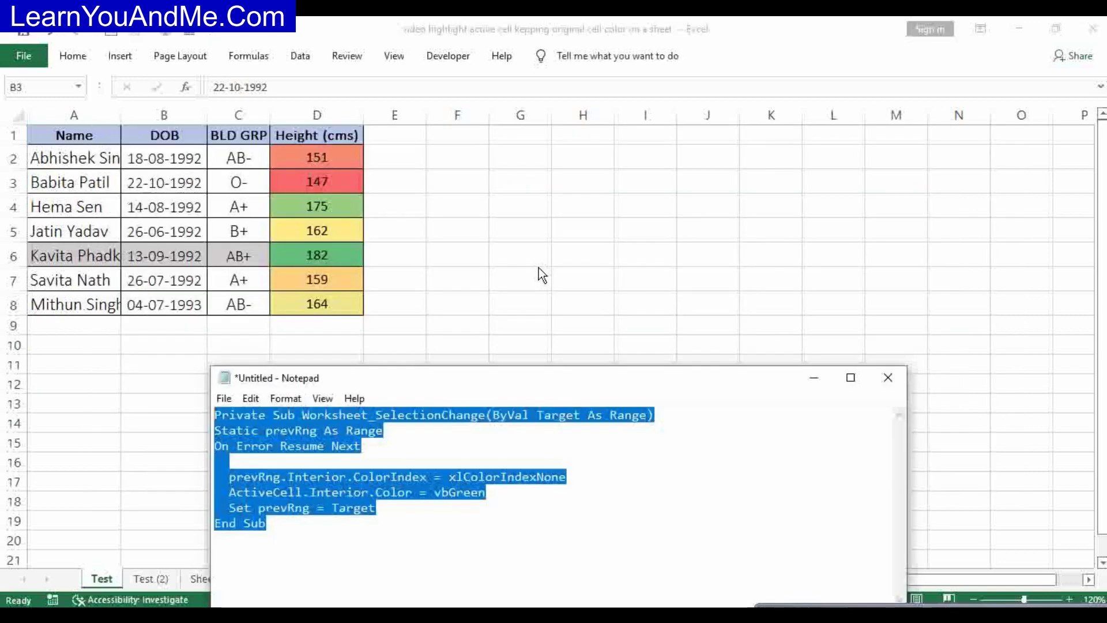
click(354, 524)
key(ctrl+a)
key(ctrl+c)
Paste the Worksheet_SelectionChange code into the Test sheet's code module
click(813, 378)
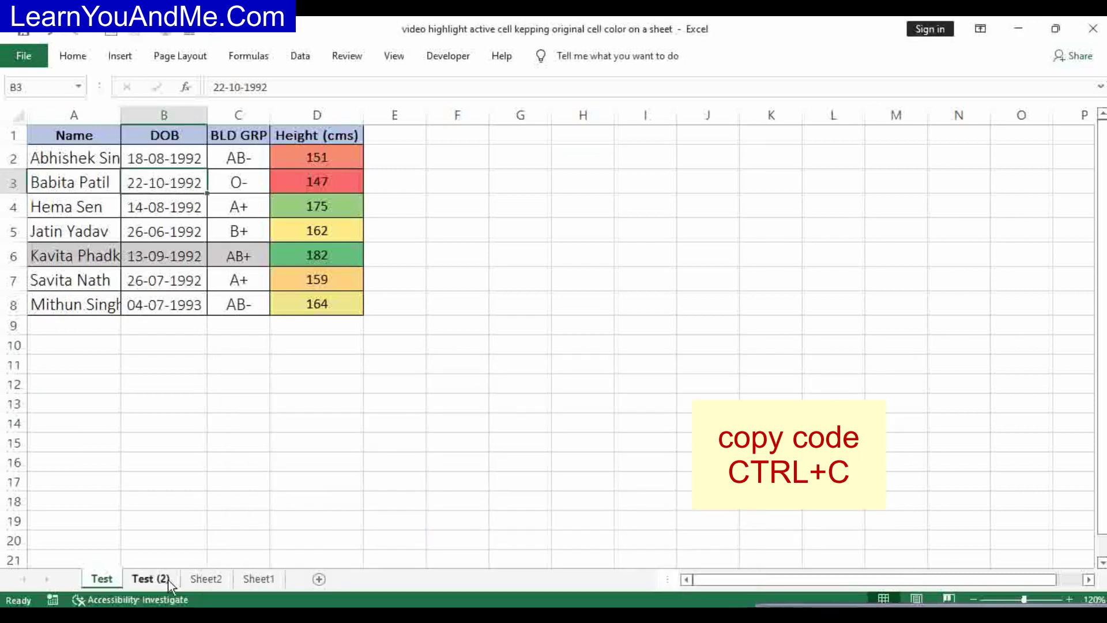
right_click(108, 576)
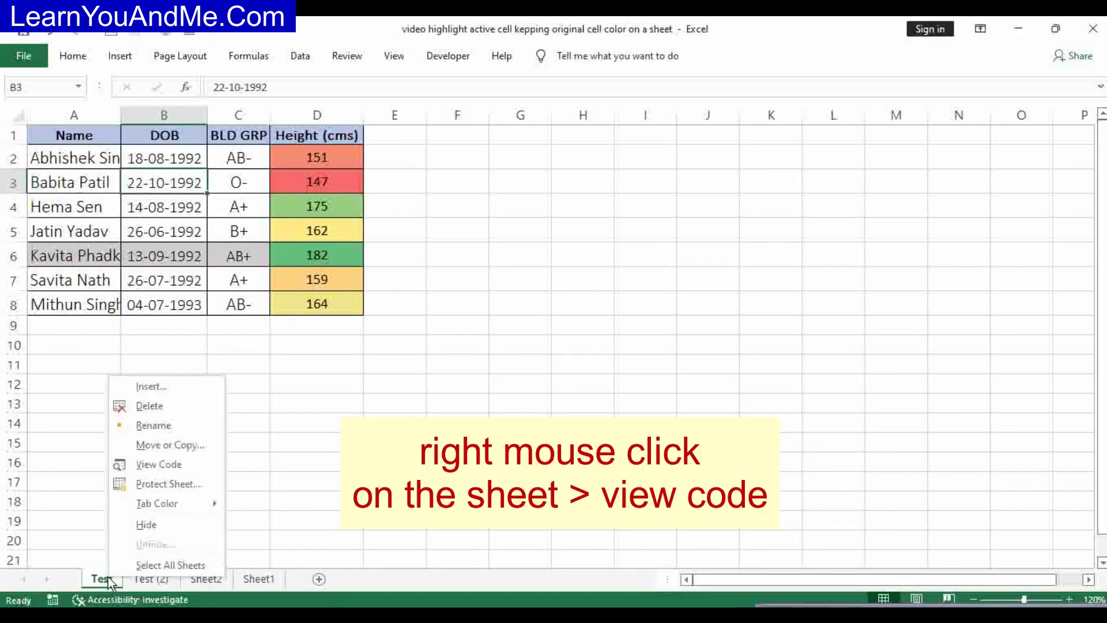
click(165, 465)
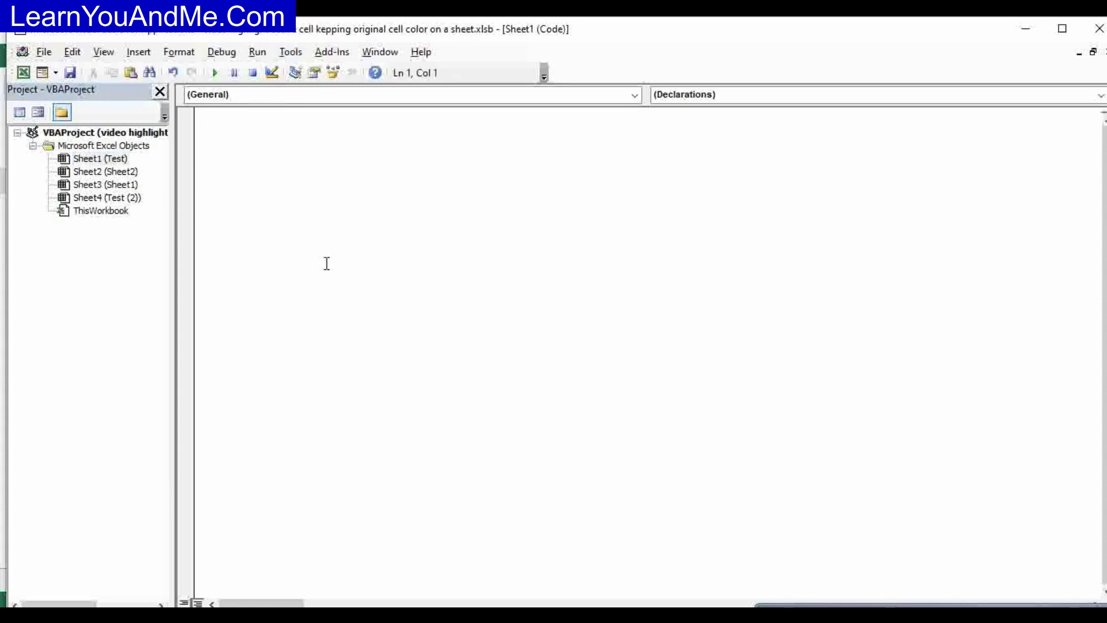
key(ctrl+v)
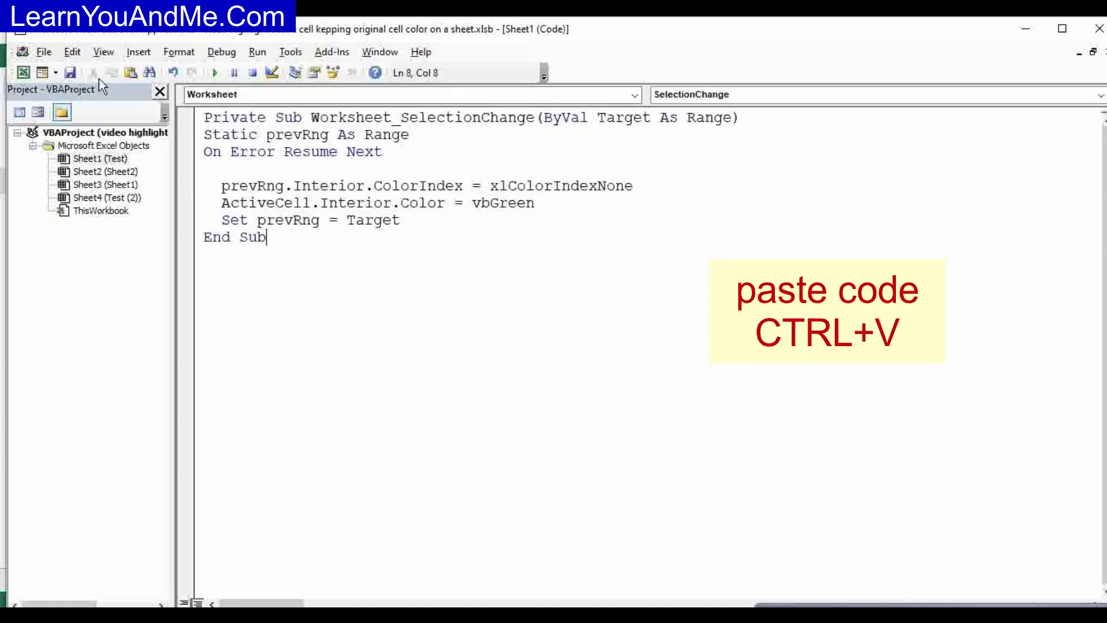
Back on Test, select B15, D12, C11, F2, E9, D13 and B10, each turning green
click(25, 75)
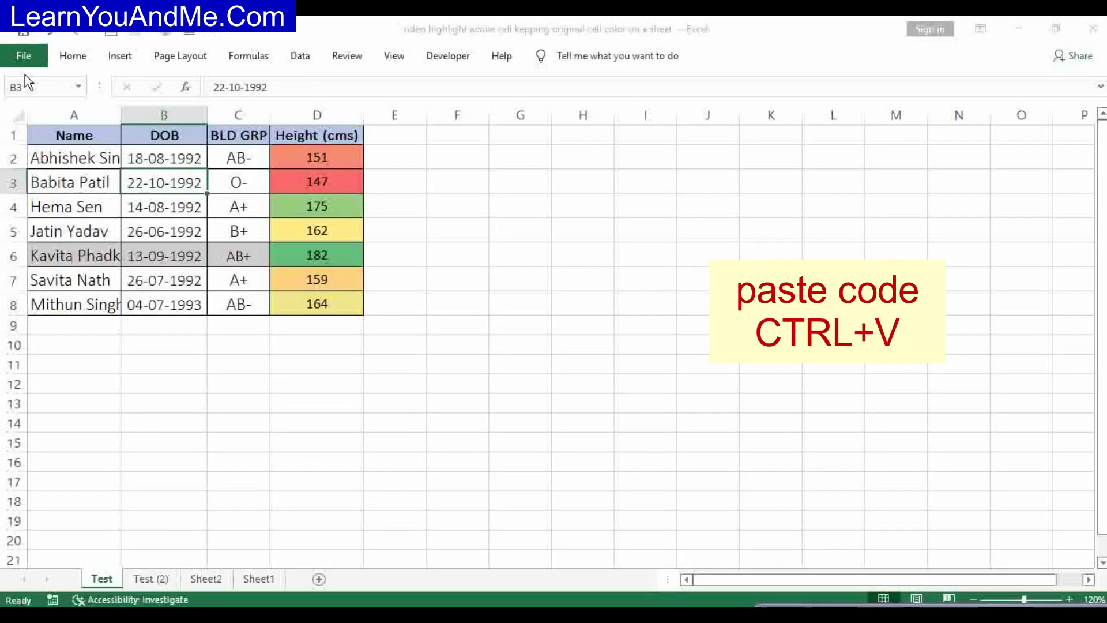
click(128, 357)
click(174, 440)
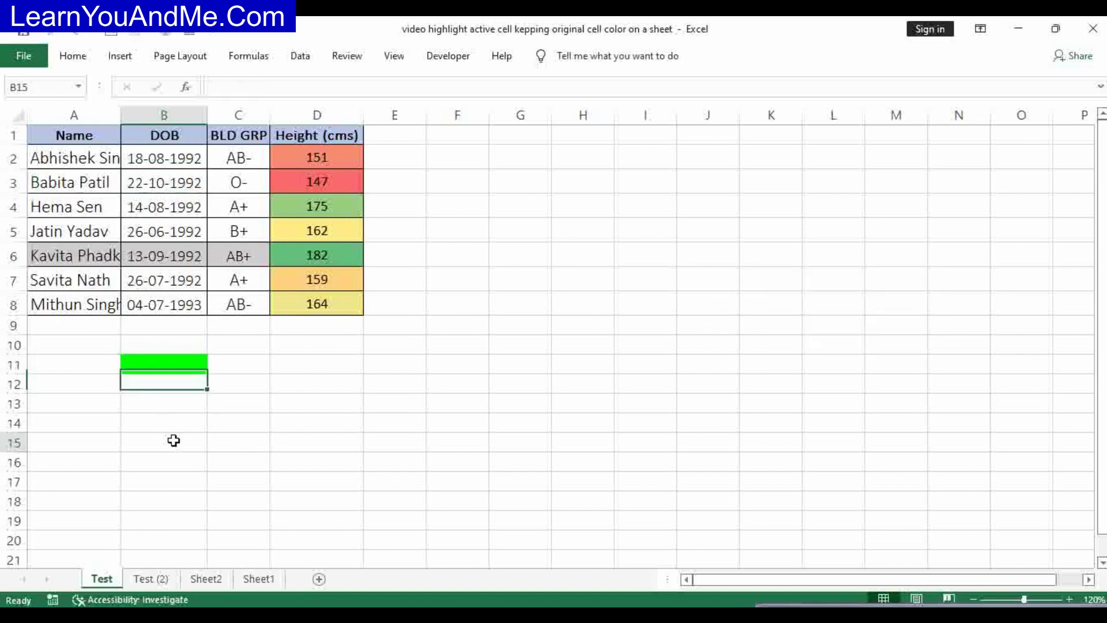
click(271, 385)
click(242, 364)
click(441, 158)
click(415, 326)
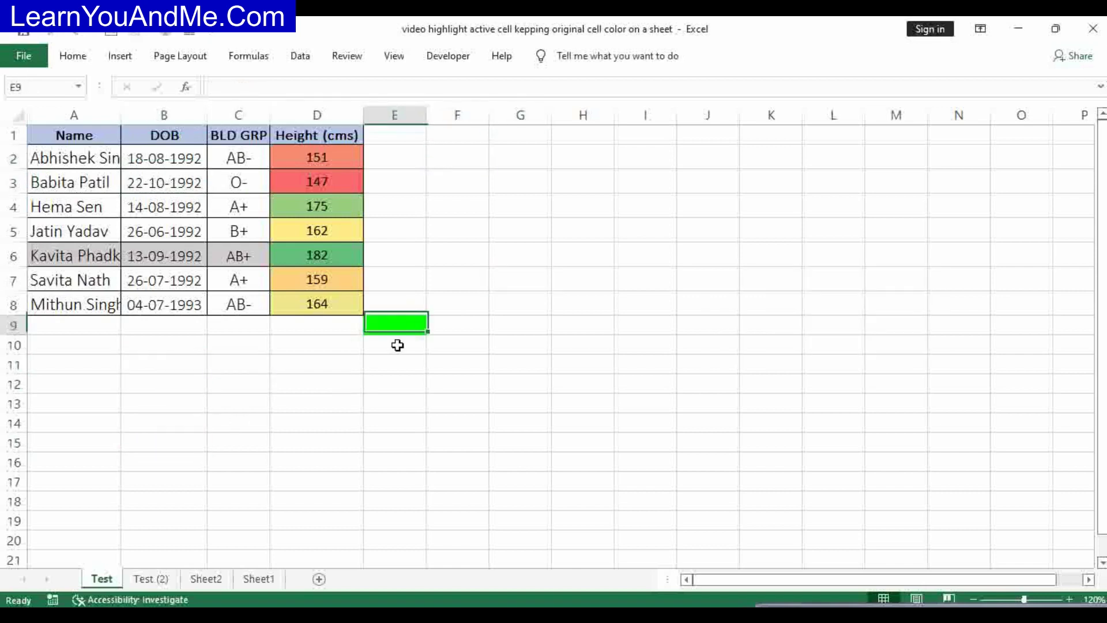
click(271, 407)
click(148, 346)
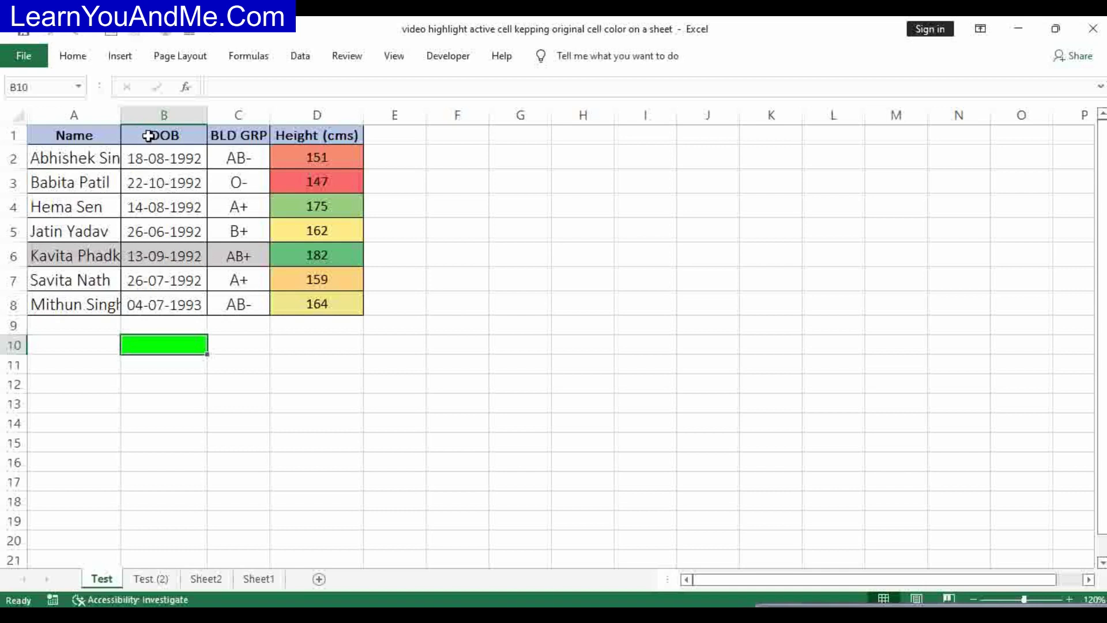
Select B1, B3, B6, B8, B9 and B12 to watch the green highlight follow
click(147, 135)
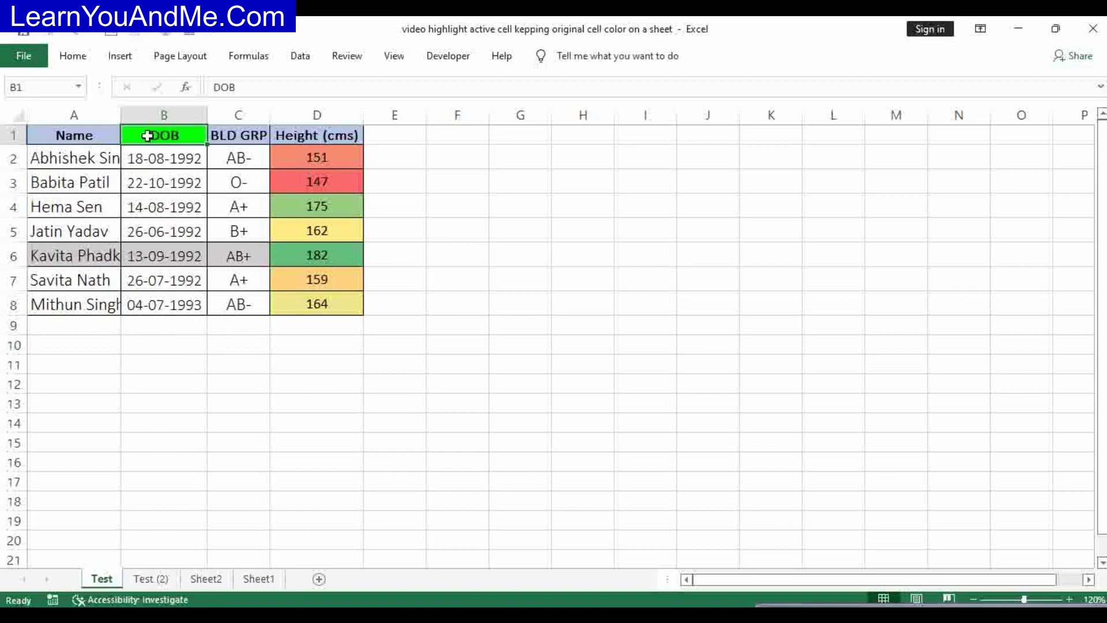
click(160, 184)
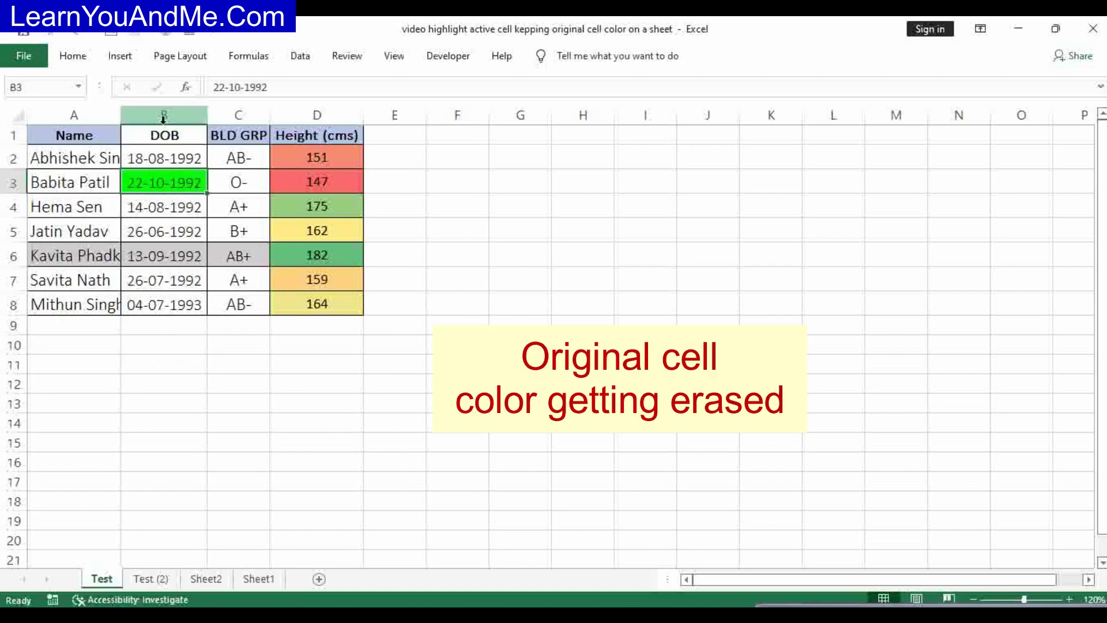
click(156, 256)
click(155, 305)
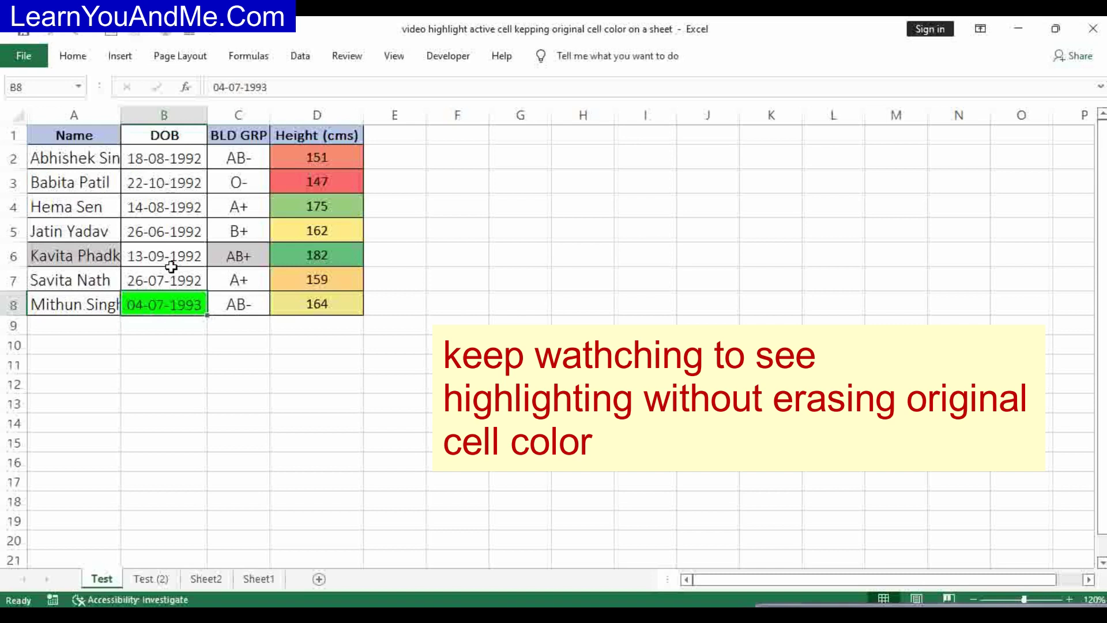
click(183, 333)
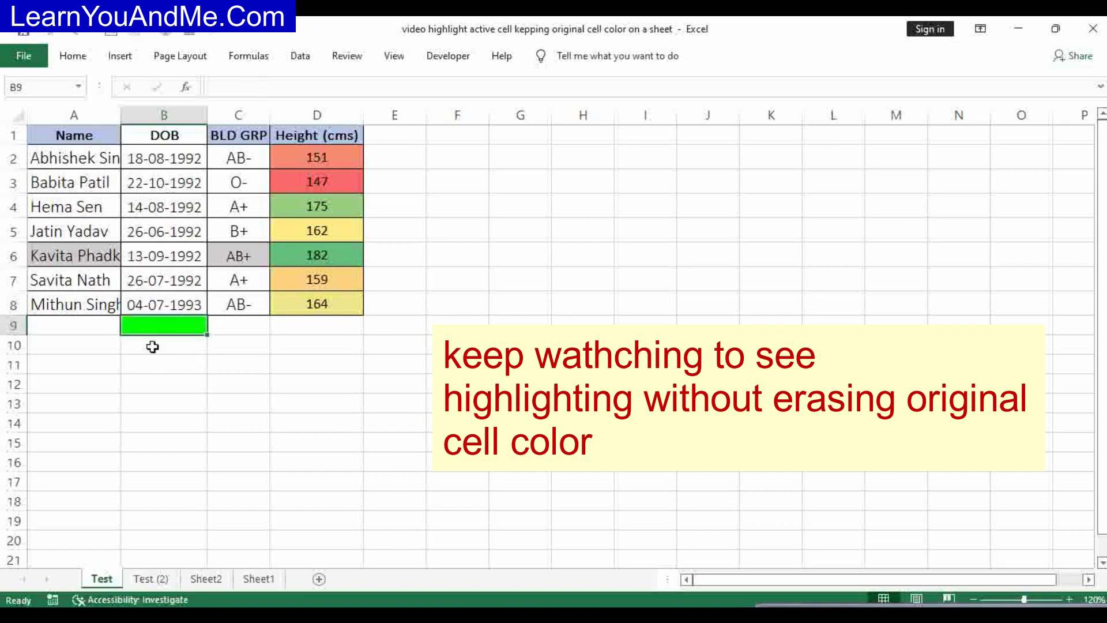
click(143, 386)
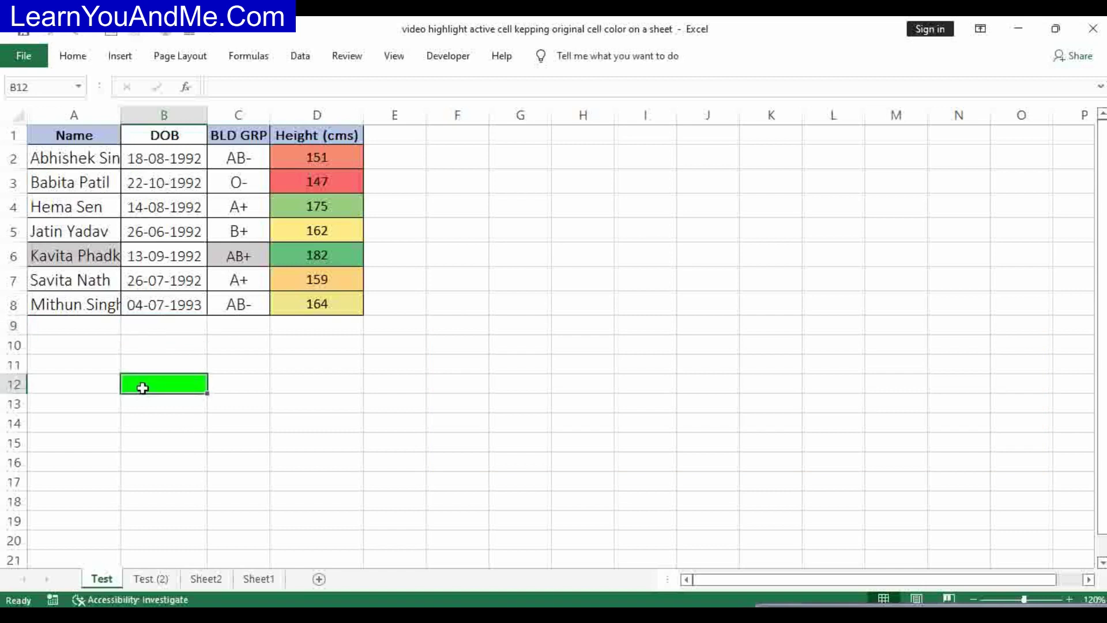
Open the Test sheet's code with an enlarged Immediate window
right_click(106, 576)
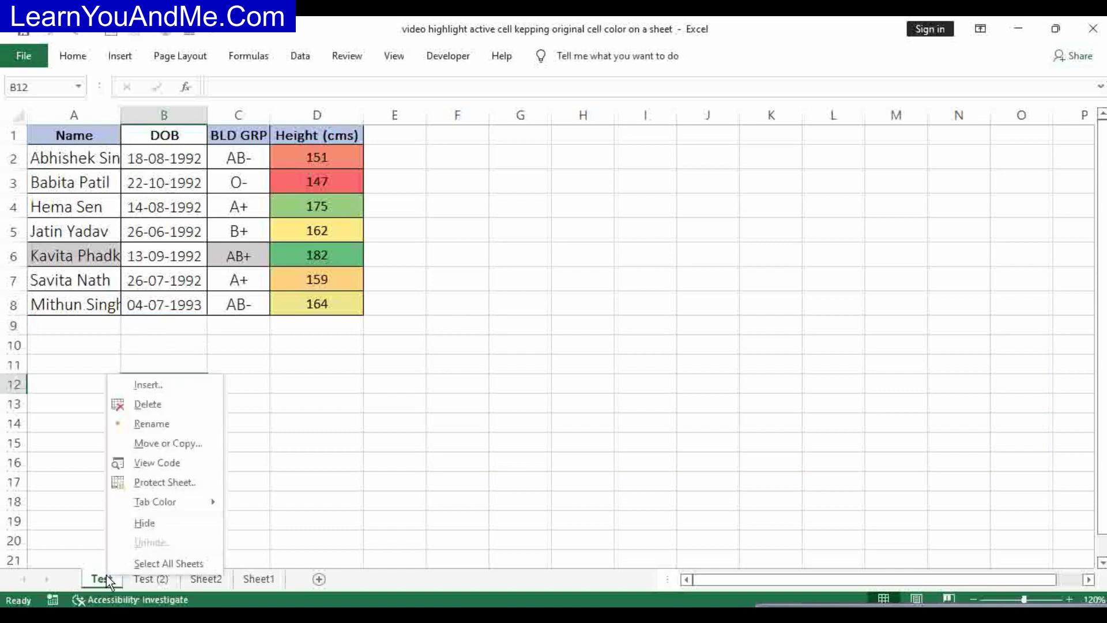
click(159, 460)
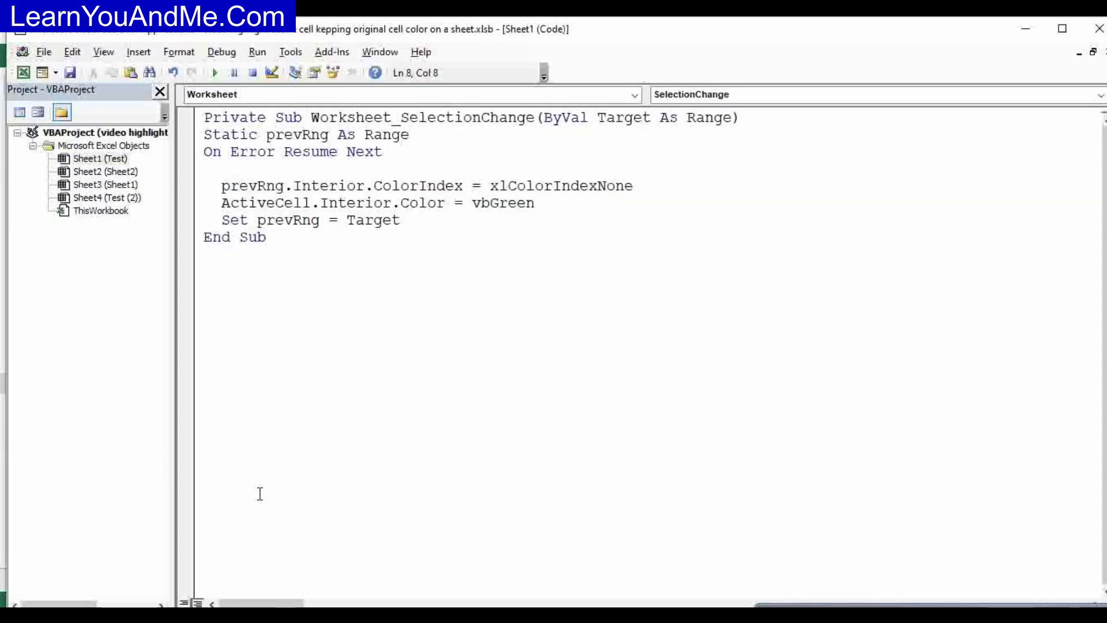
key(ctrl+g)
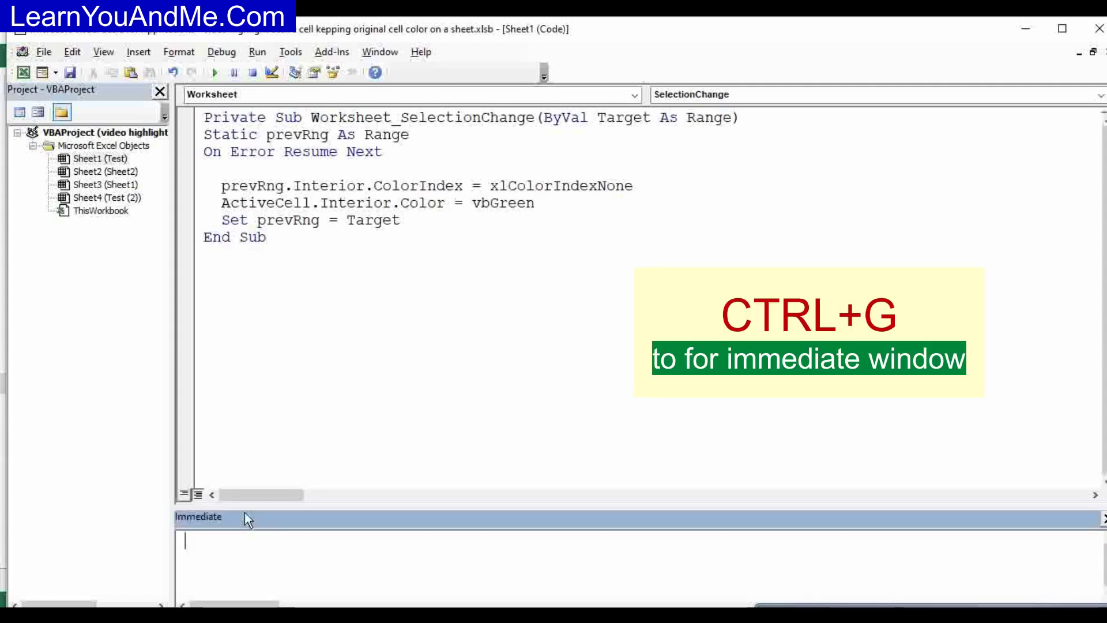
drag(246, 508, 247, 476)
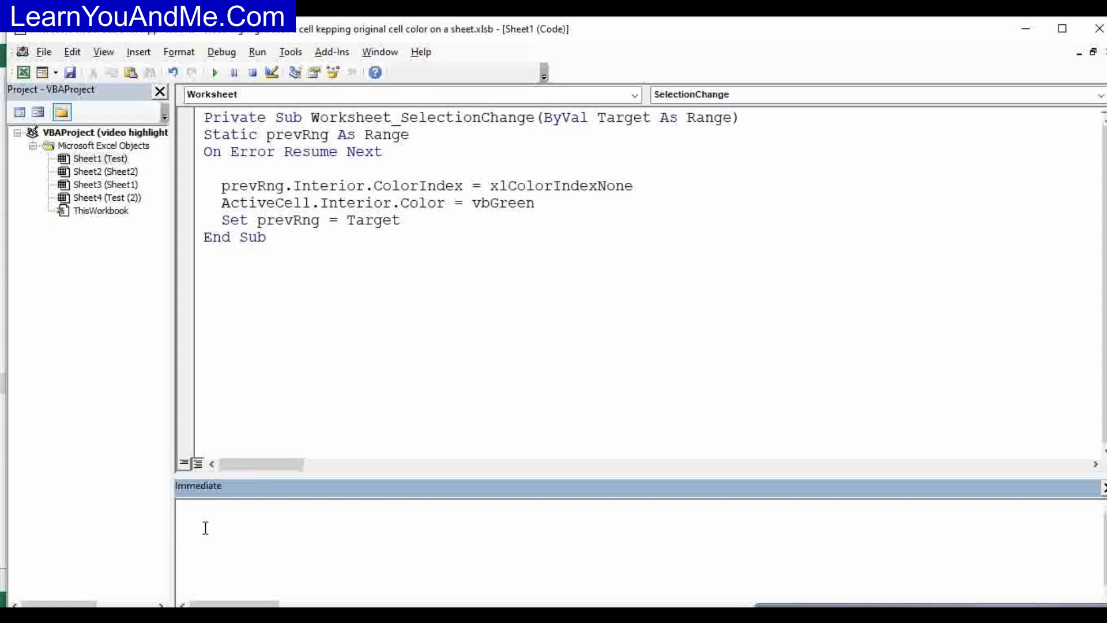
Run Application.EnableEvents=False in the Immediate window
key(ctrl+space)
text(APP)
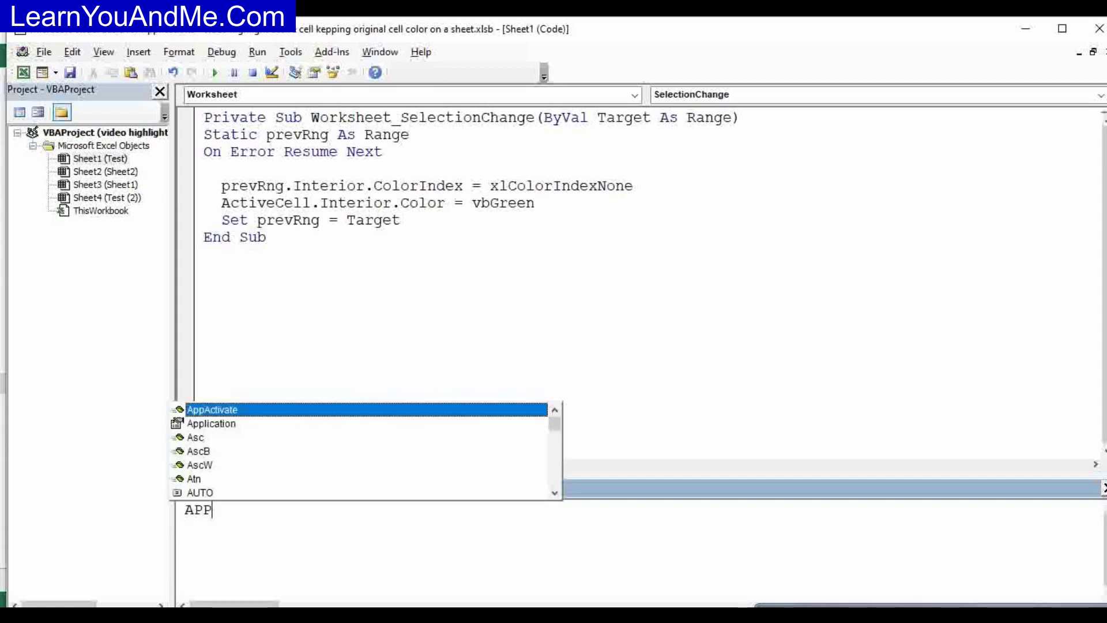
key(Down)
key(Tab)
text(.EN)
key(Up)
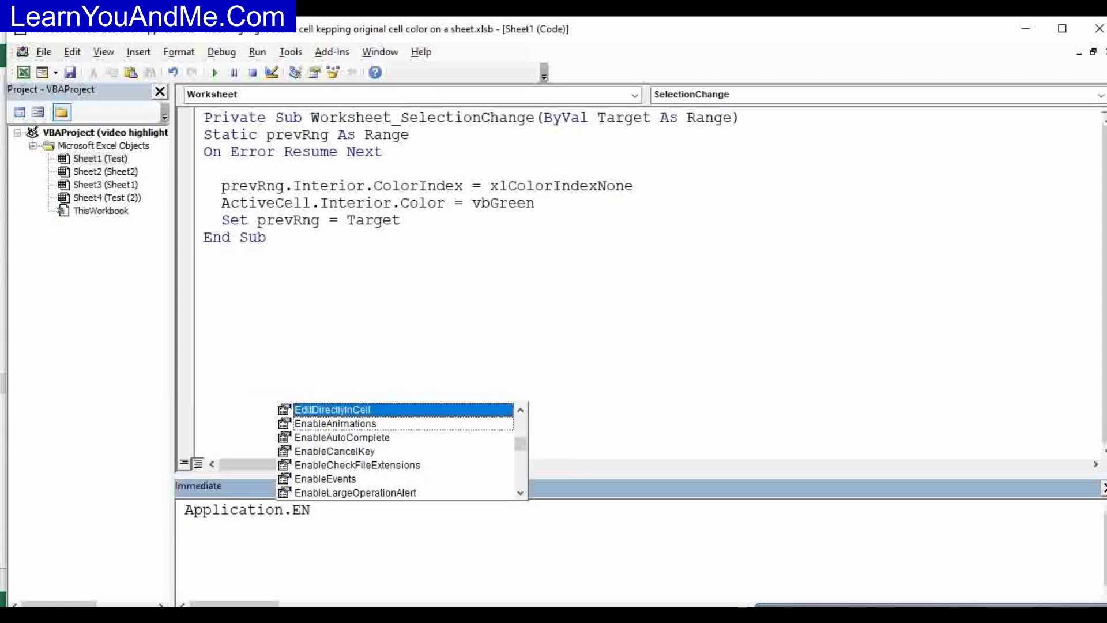
key(Down)
key(Down)
key(Down)
key(Down)
key(Tab)
text(=False)
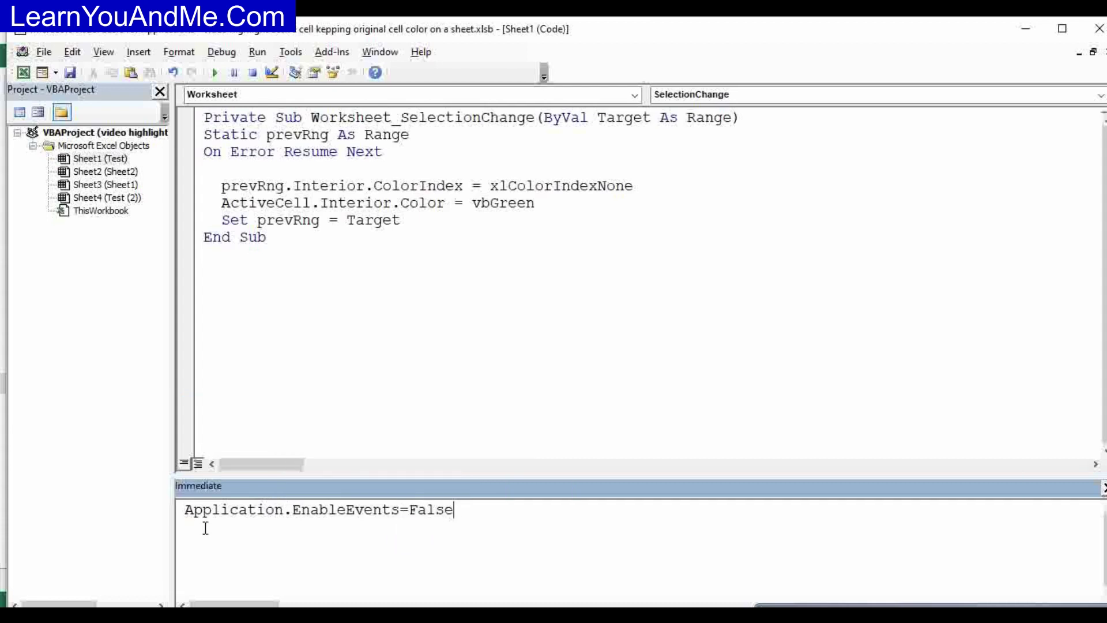
key(Return)
Select E8, E12, C11, B9 and D15 on Test, confirming no green highlight appears
click(23, 72)
click(415, 300)
click(388, 378)
click(222, 365)
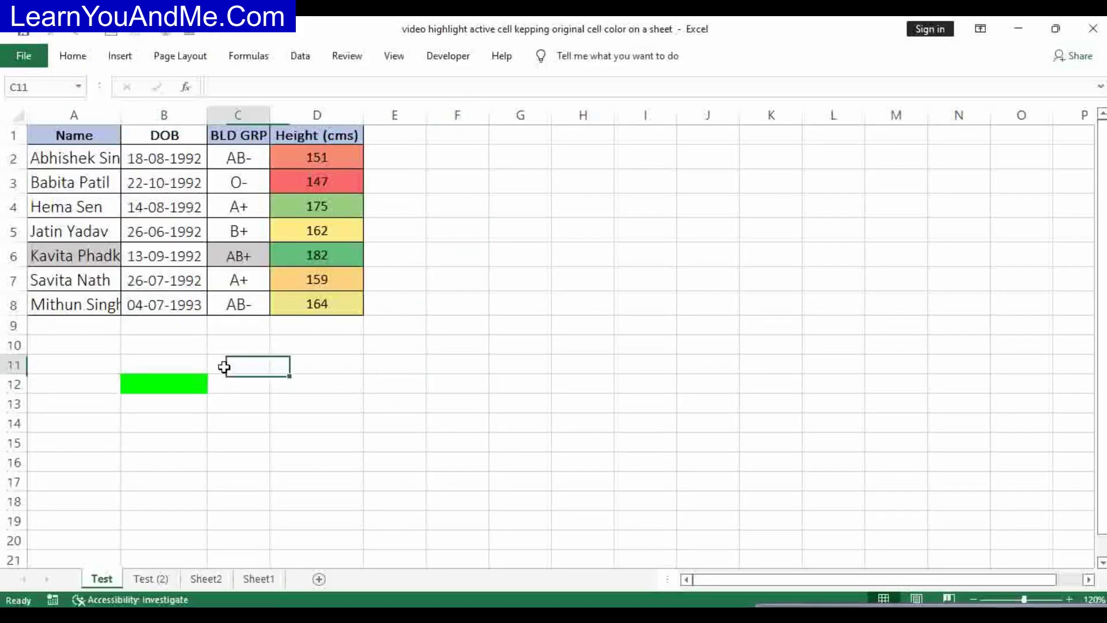
click(163, 334)
click(328, 437)
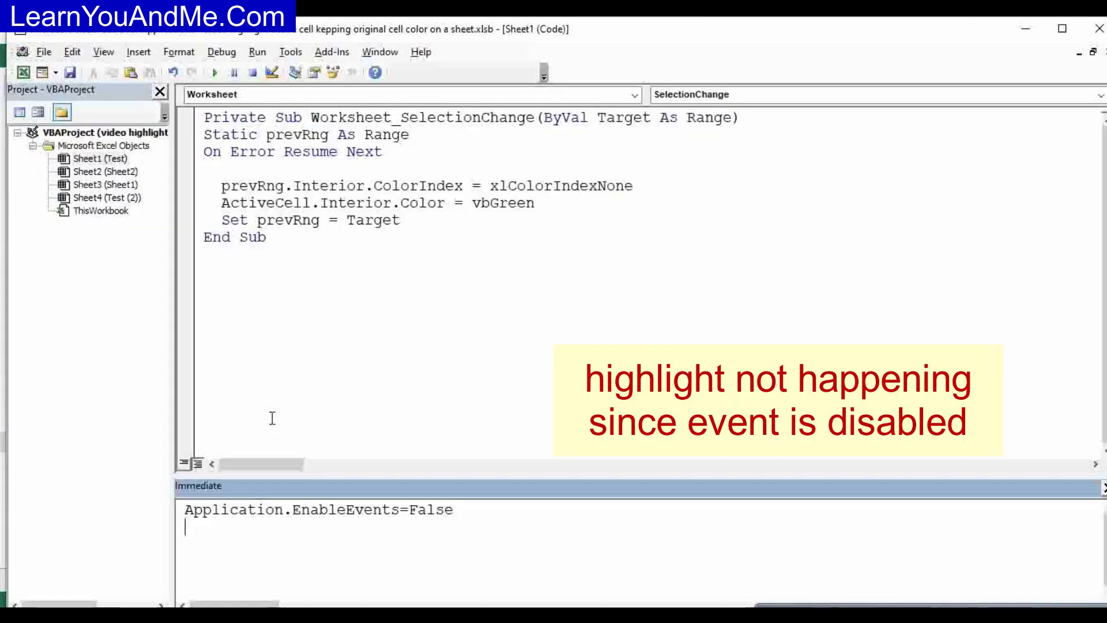
Review the macro code and select False in the EnableEvents statement
key(alt+F11)
double_click(331, 117)
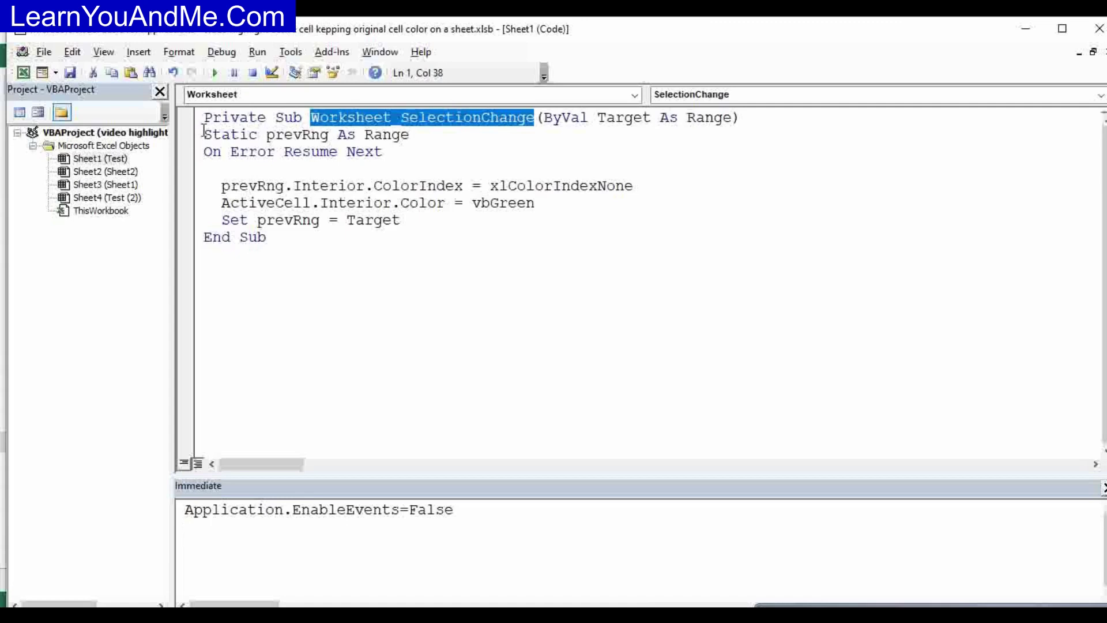
drag(203, 134, 424, 214)
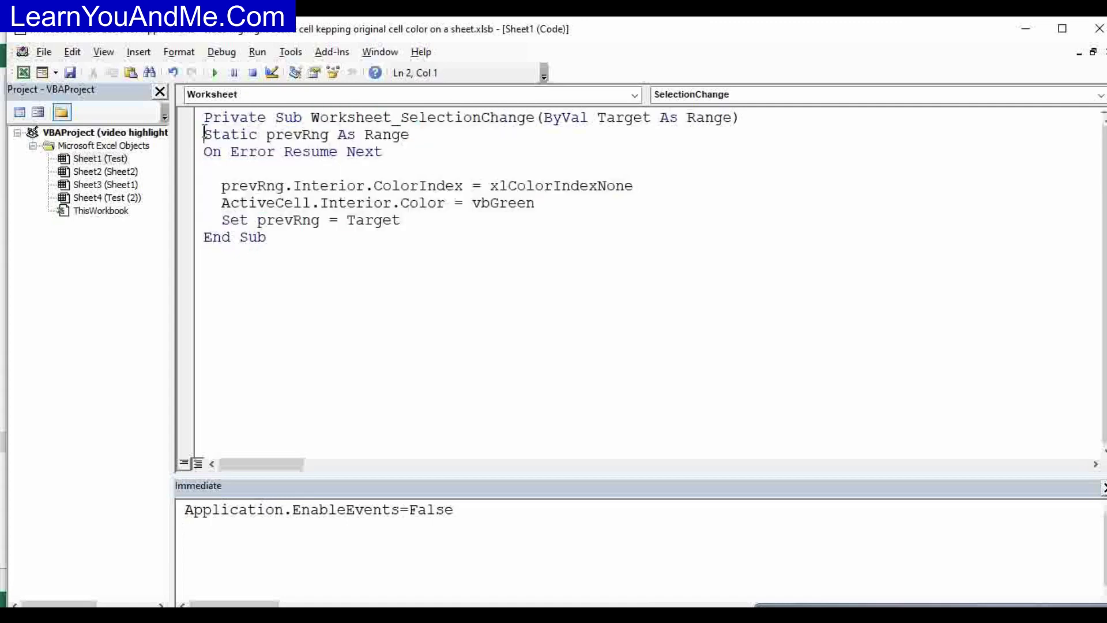
drag(204, 134, 442, 217)
click(455, 187)
click(438, 509)
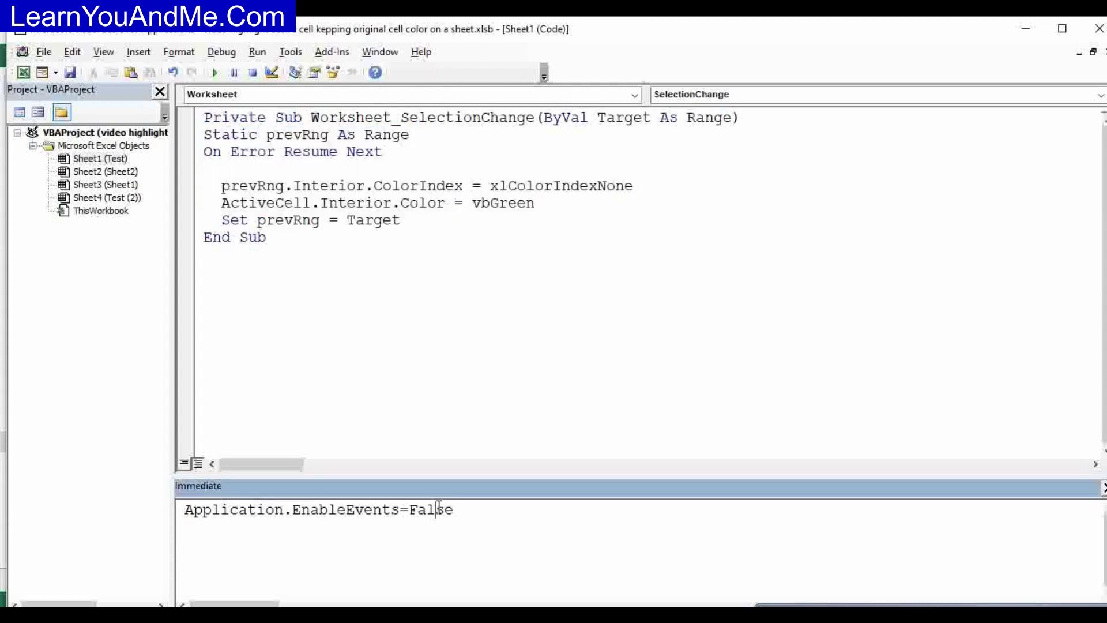
double_click(350, 510)
double_click(429, 510)
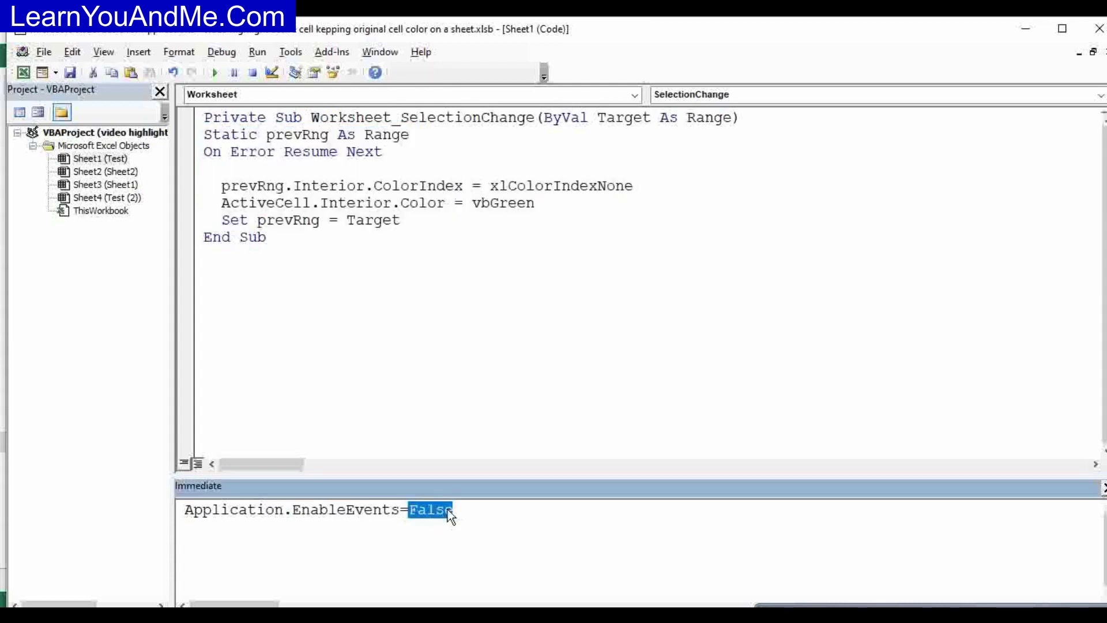
Select four more cells on Test to confirm highlighting is still off
key(alt+F11)
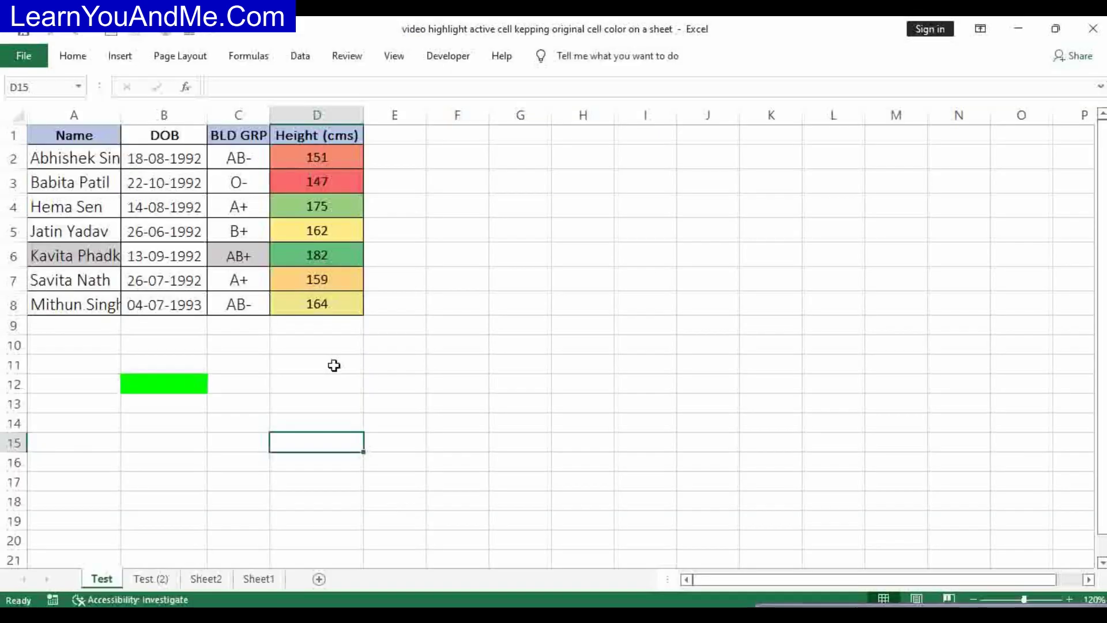
click(493, 361)
click(240, 383)
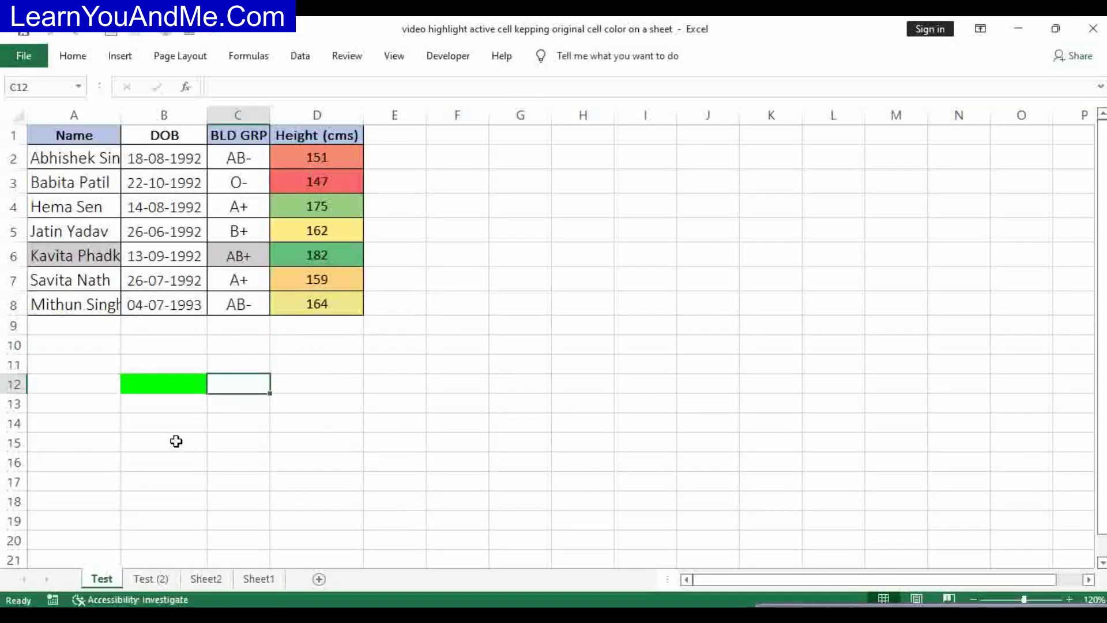
click(175, 439)
click(433, 395)
Replace False with TRUE and run Application.EnableEvents=TRUE, then return to the sheet
key(alt+F11)
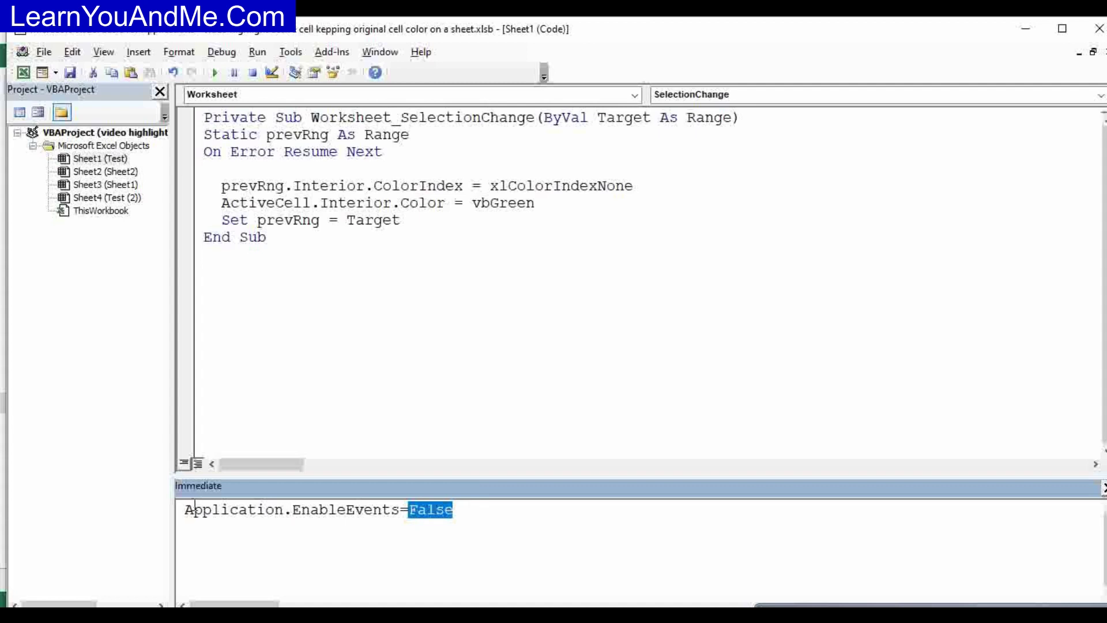
drag(184, 509, 392, 508)
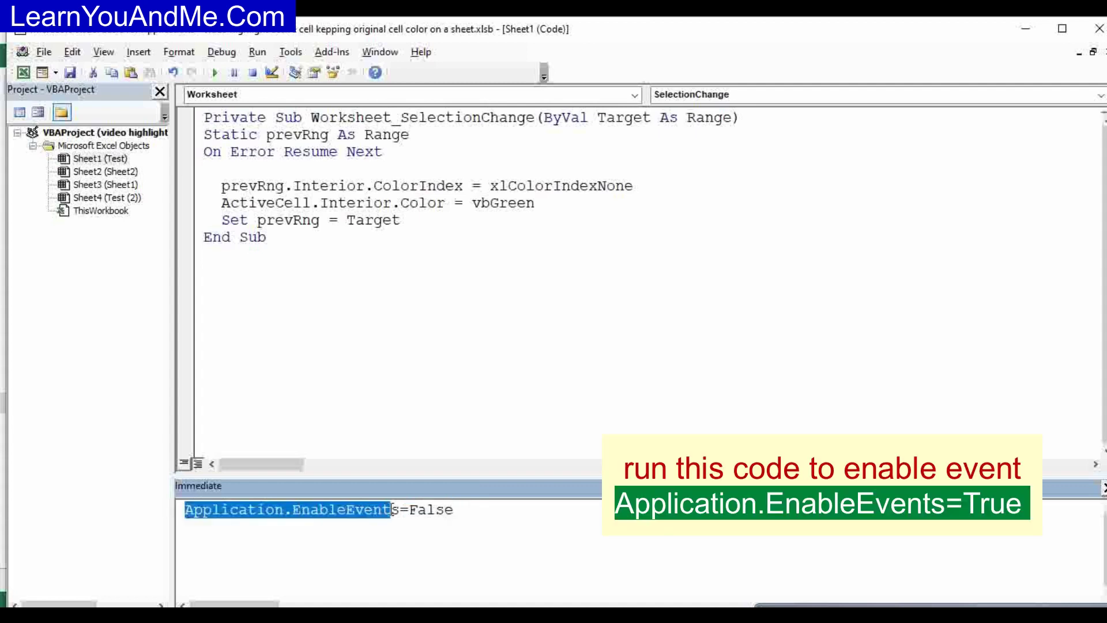
double_click(419, 509)
key(BackSpace)
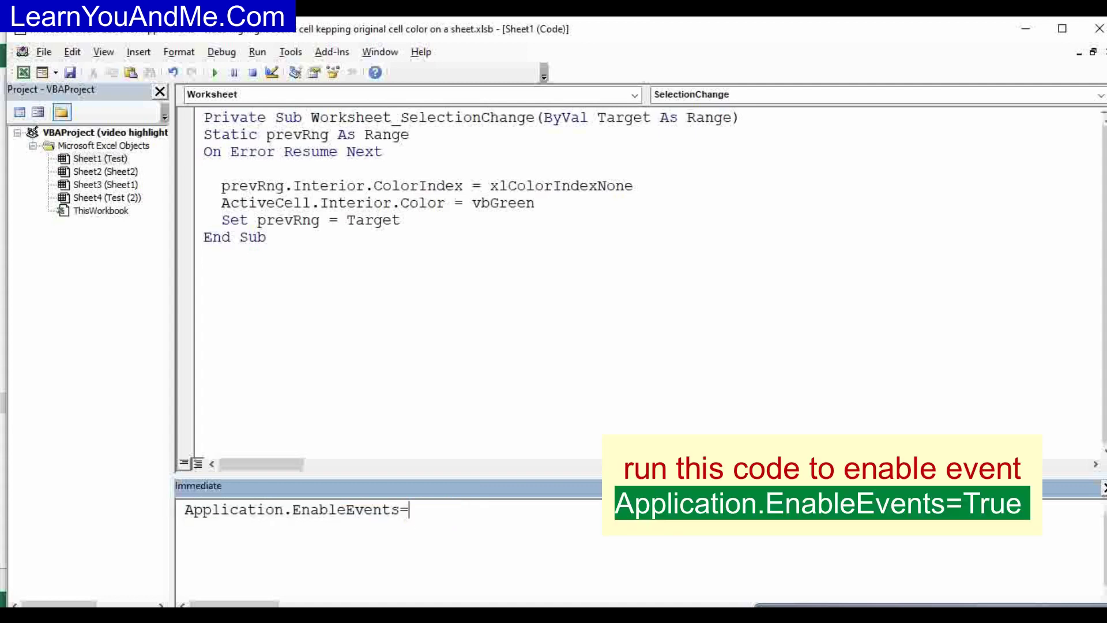
text(TRUE)
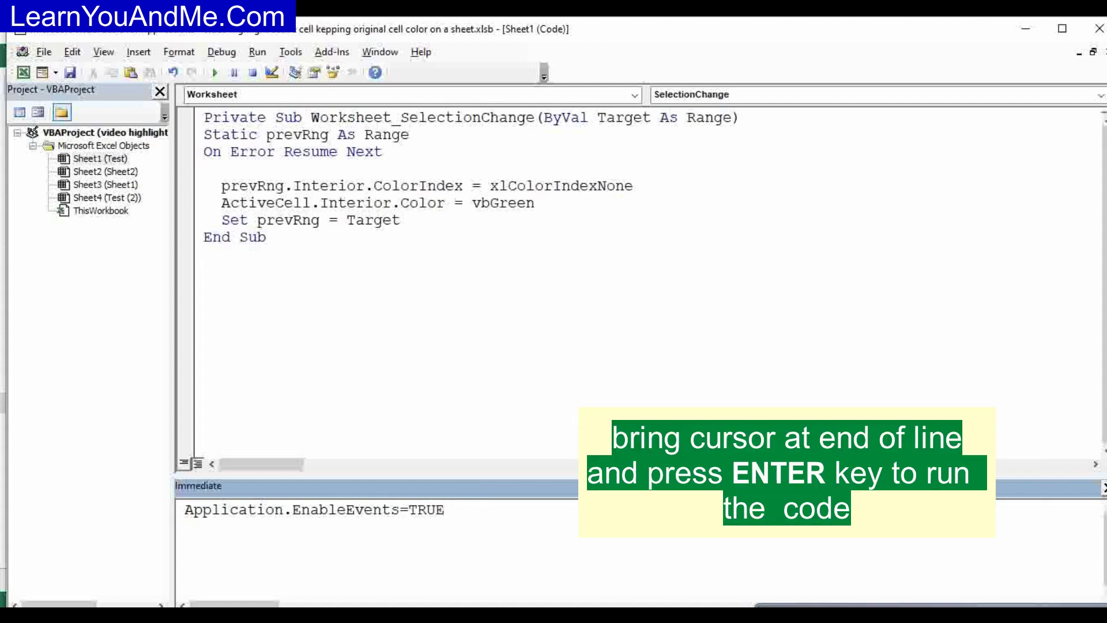
key(Return)
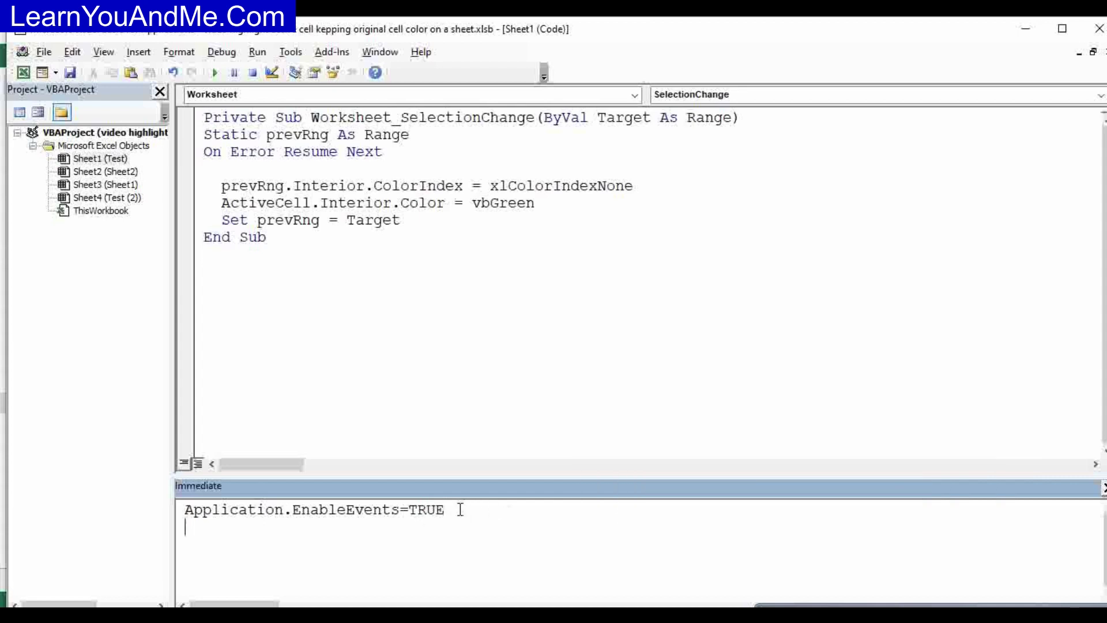
double_click(340, 510)
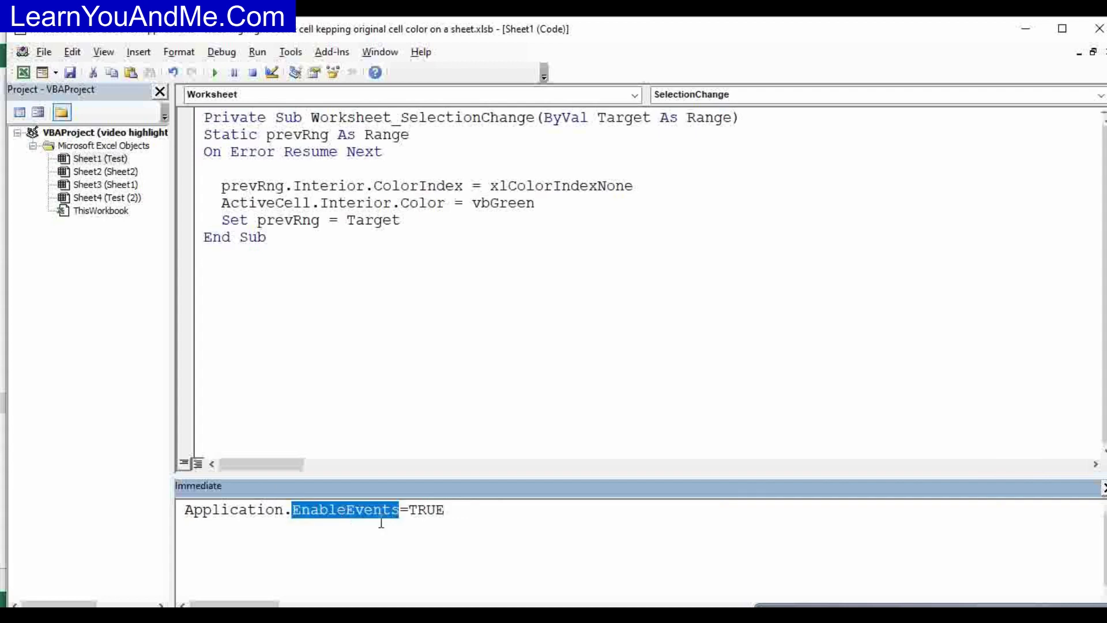
click(457, 509)
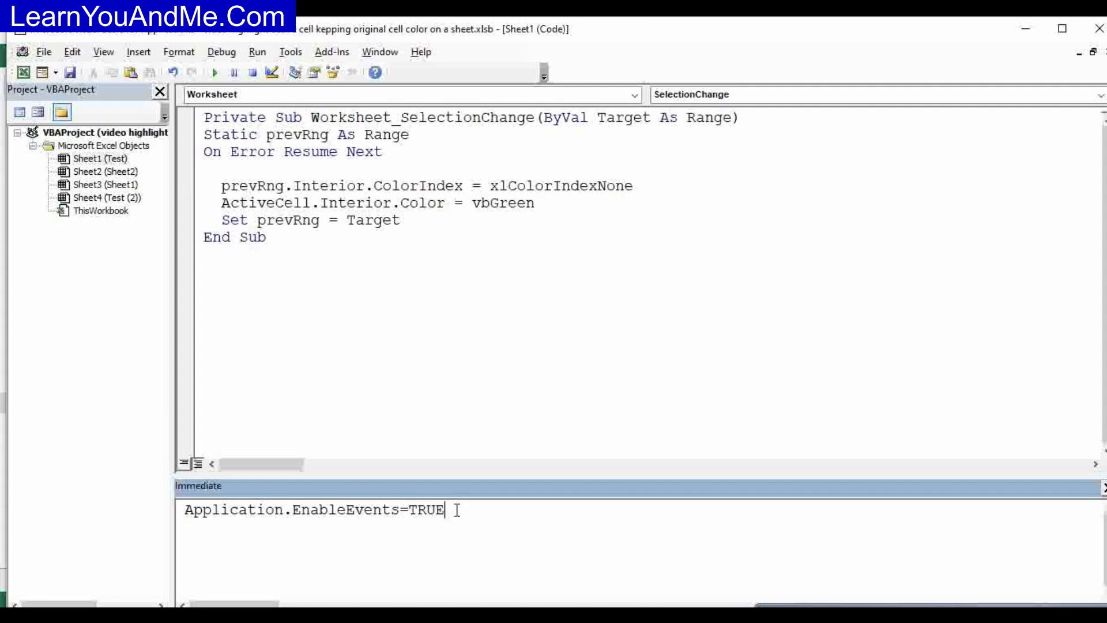
key(alt+F11)
Select several cells ending at F8 to see the green highlight follow, then open Test (2)
click(447, 283)
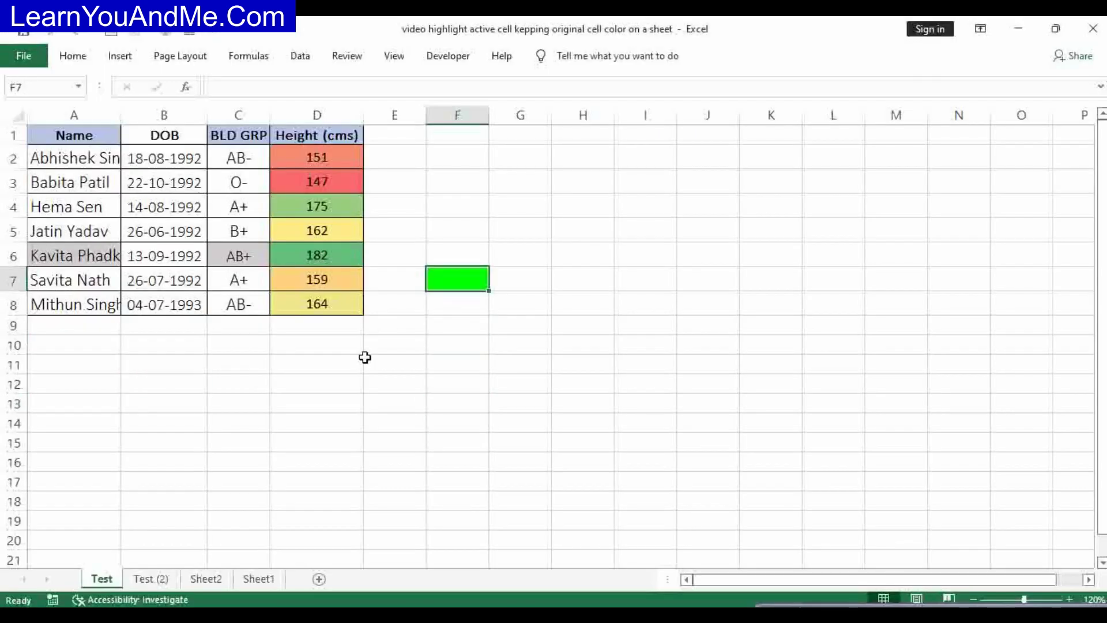
click(367, 361)
click(165, 345)
click(467, 365)
click(153, 448)
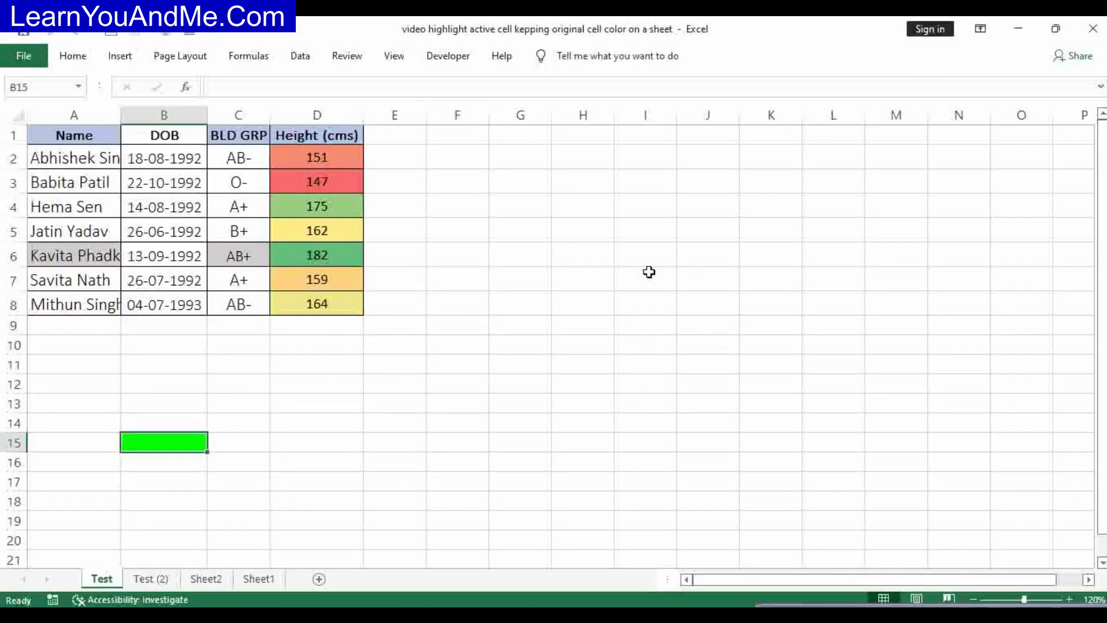
click(425, 229)
click(441, 293)
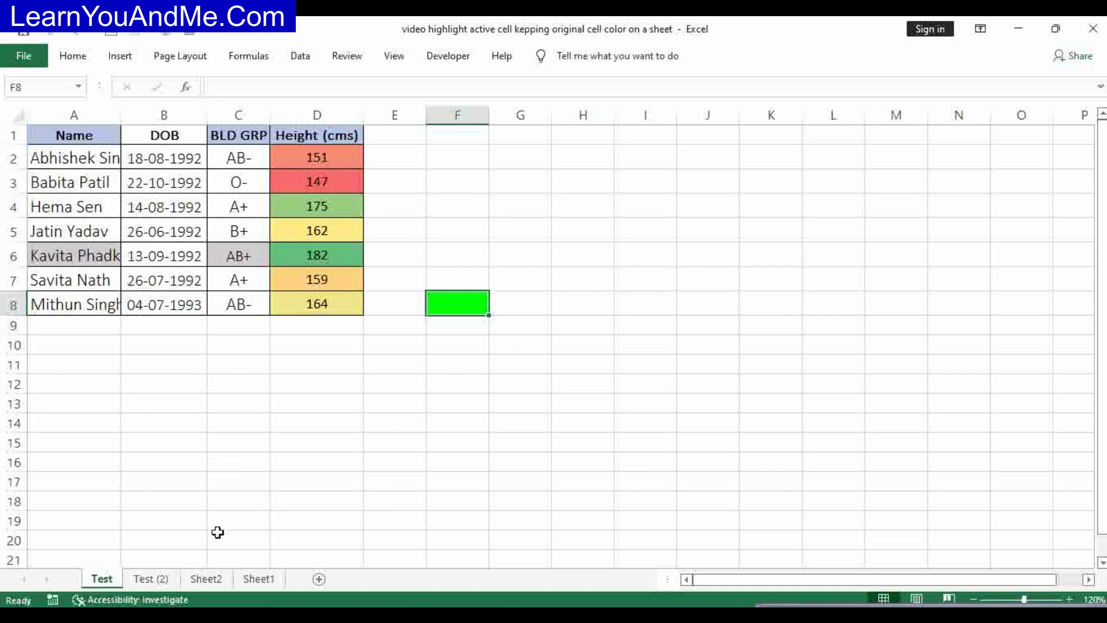
click(150, 578)
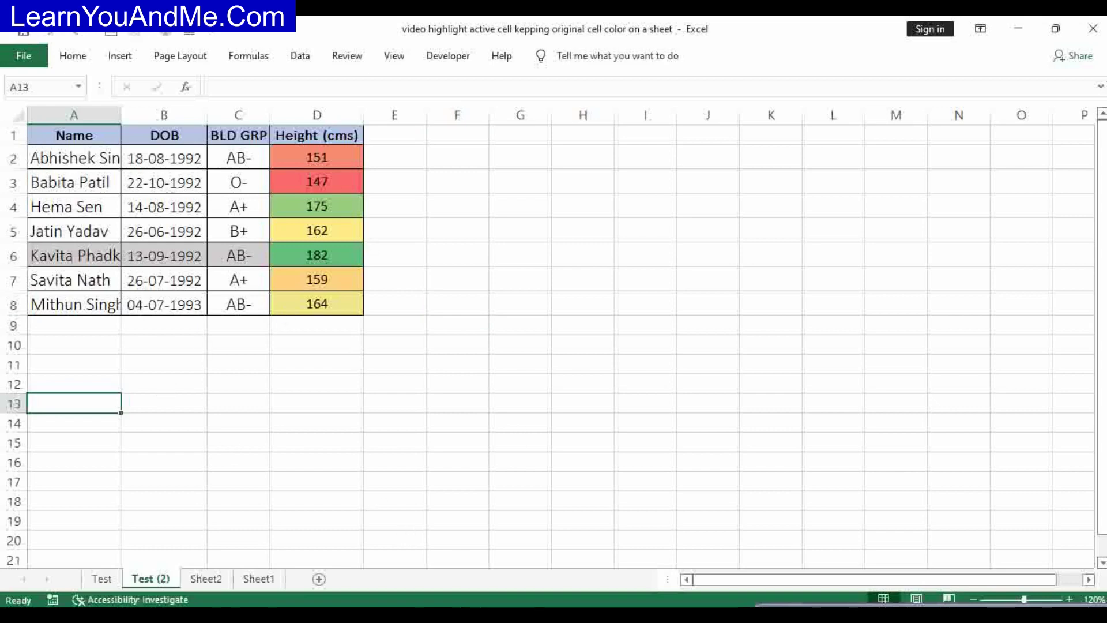
Select all the saved highlightActiveCell macro code in Notepad, then return to Excel
click(578, 544)
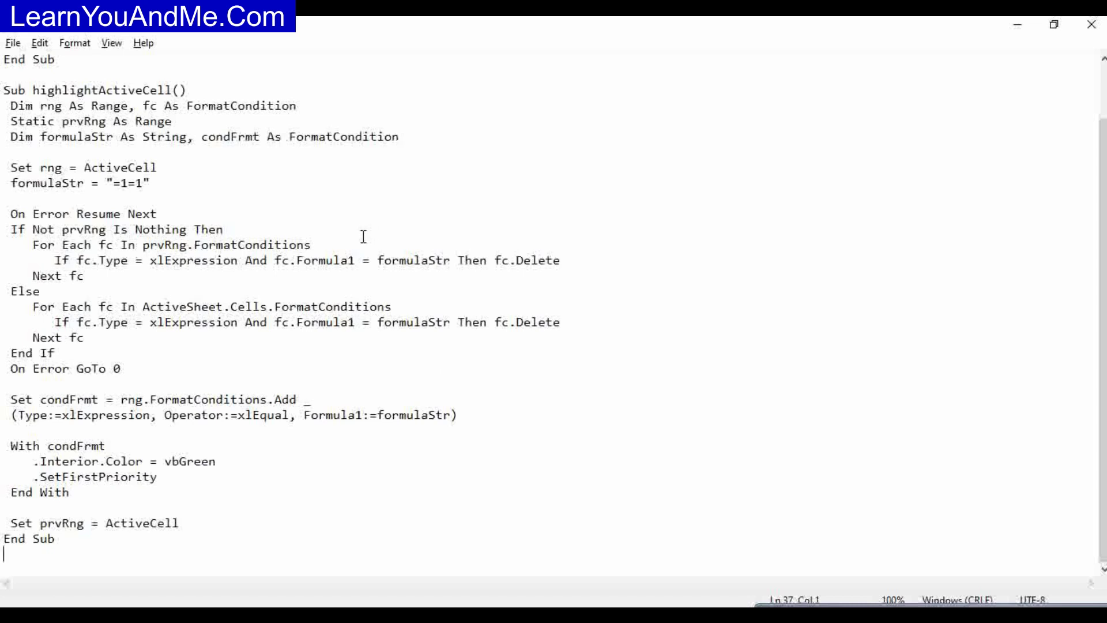
scroll(360, 234, up, 2)
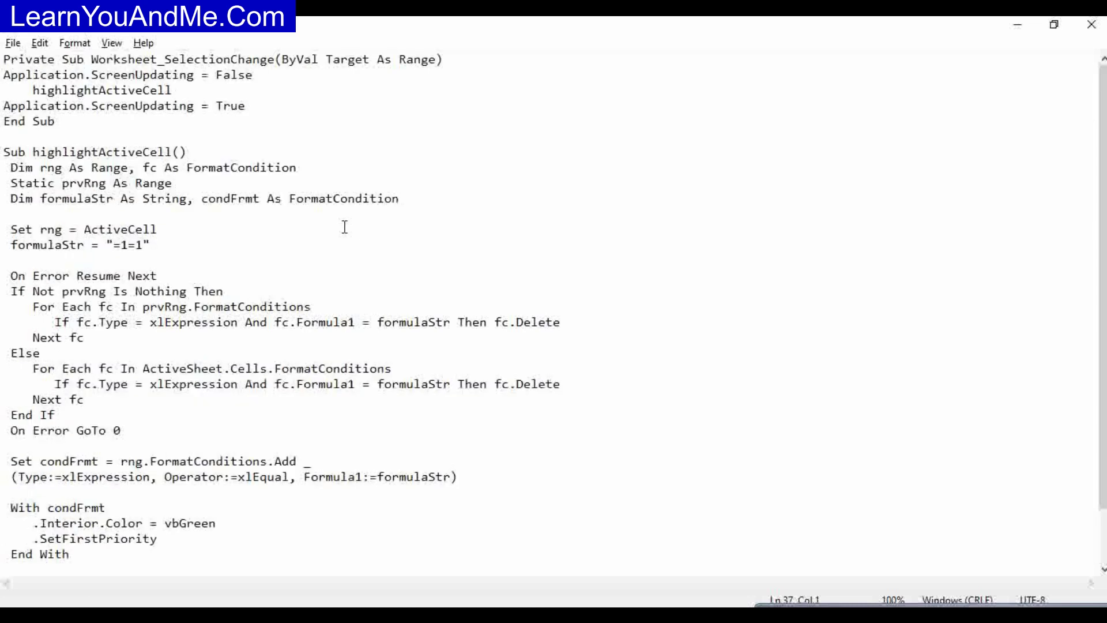
scroll(346, 236, down, 2)
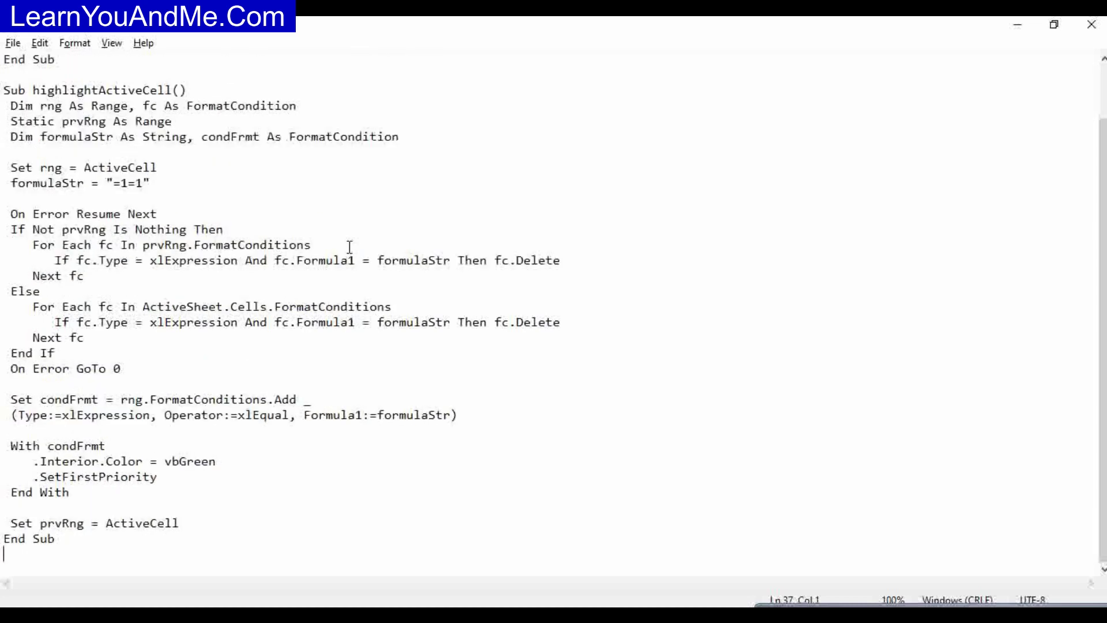
scroll(357, 260, up, 2)
click(306, 224)
key(ctrl+a)
key(ctrl+c)
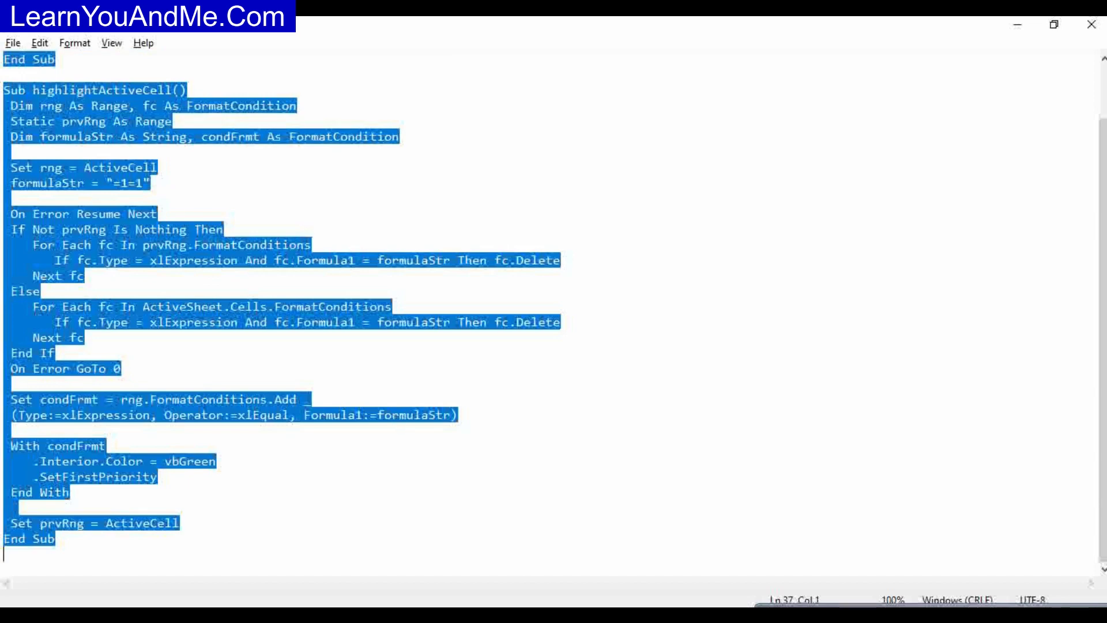
click(403, 519)
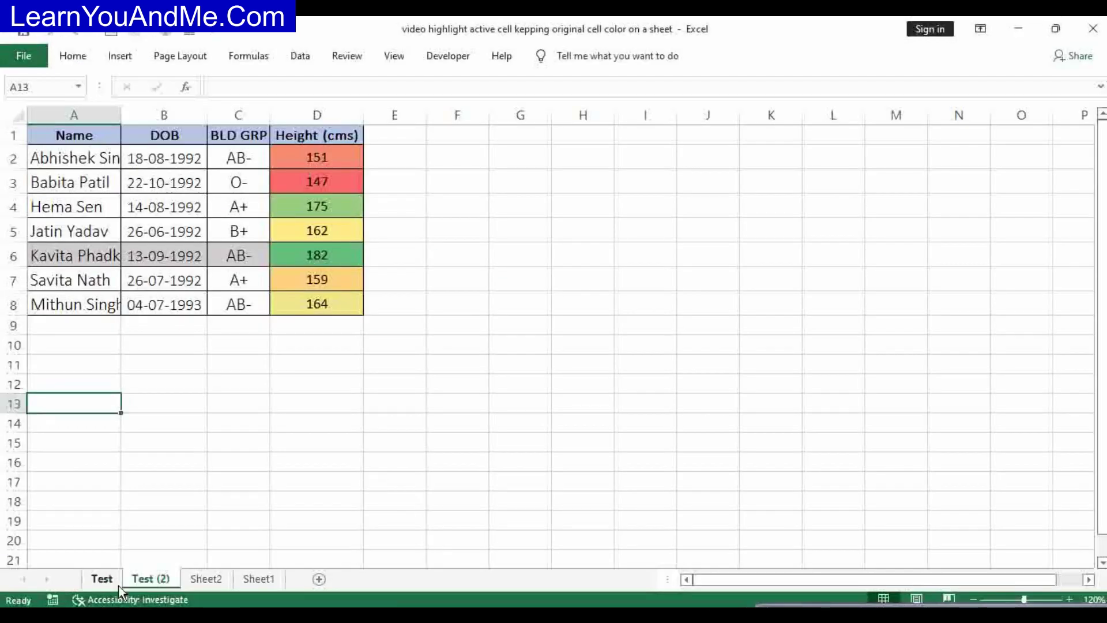
Paste the SelectionChange handler and highlightActiveCell macro into Sheet4 (Test (2)), closing the Immediate window
right_click(148, 583)
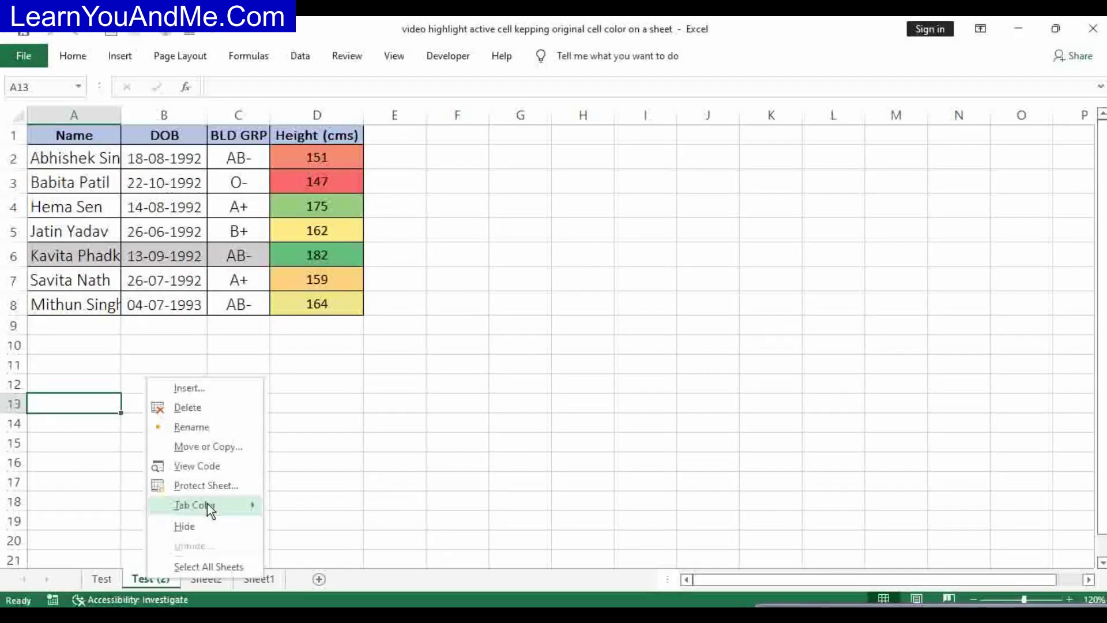
click(209, 465)
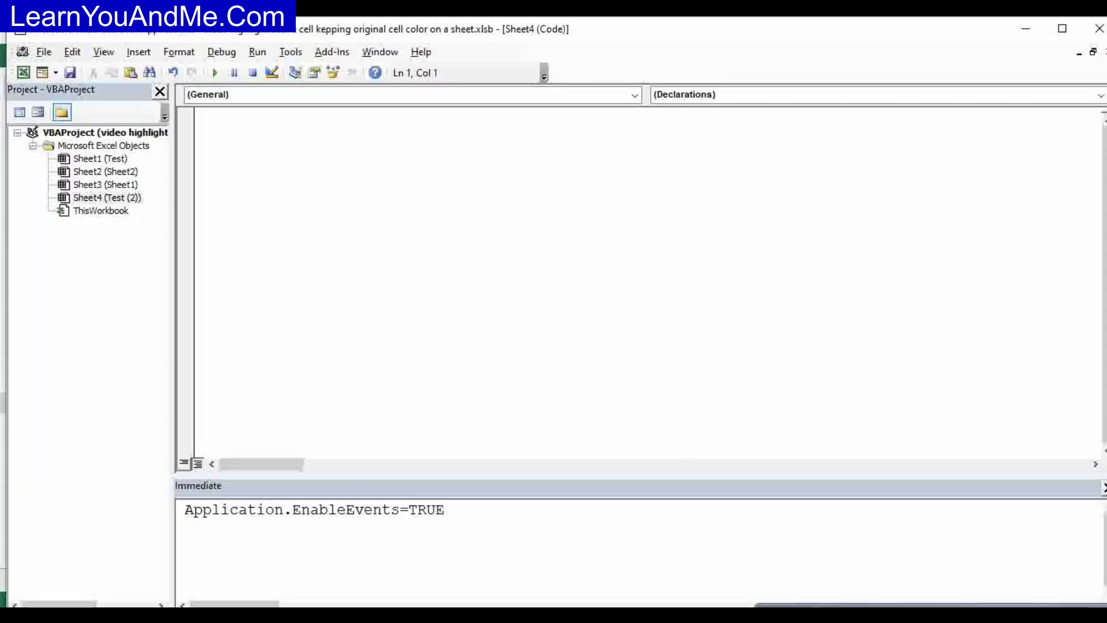
click(1102, 486)
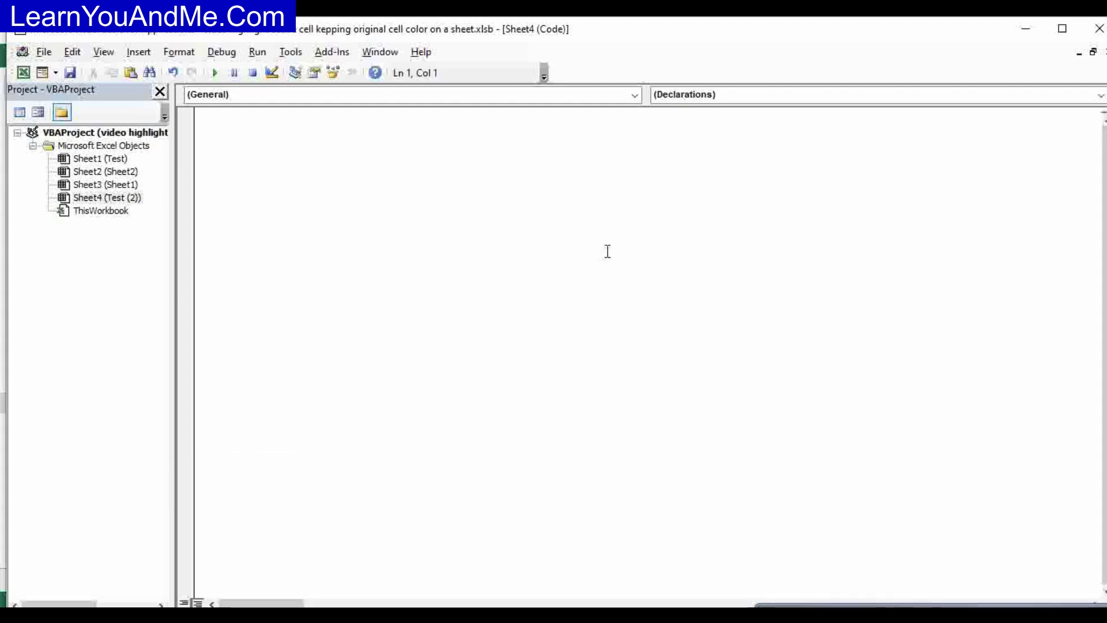
key(ctrl+v)
scroll(540, 256, up, 1)
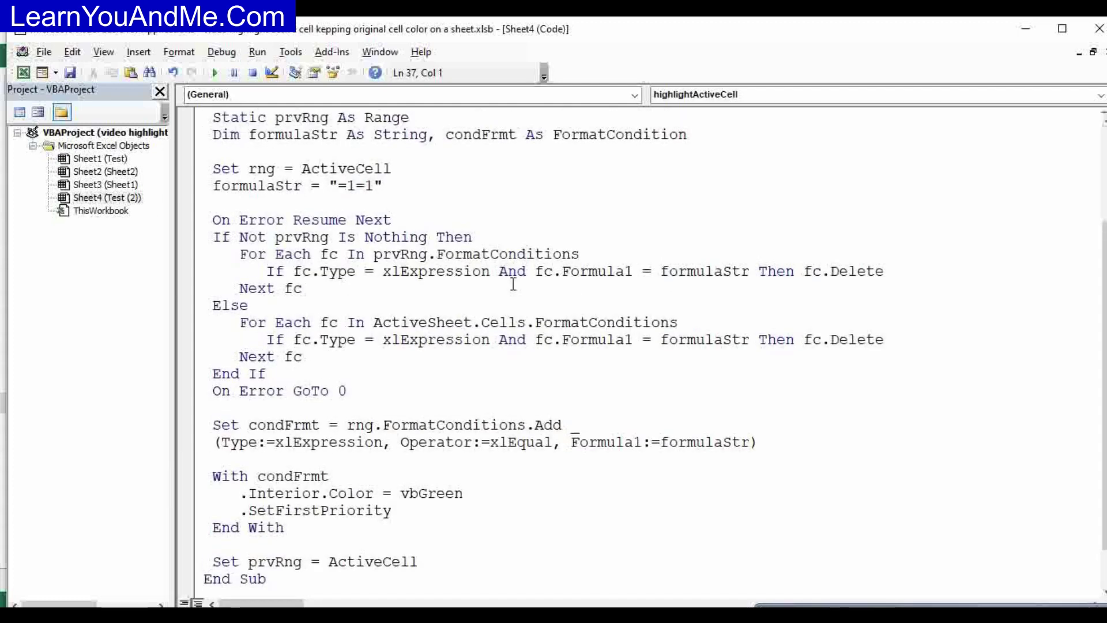
scroll(510, 280, up, 2)
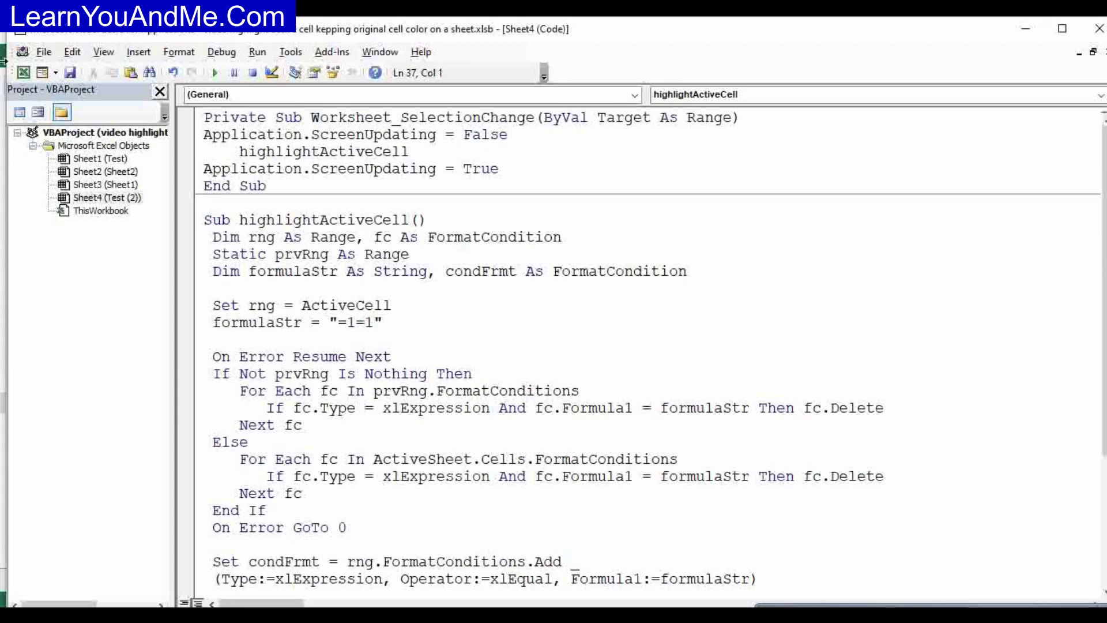
click(25, 77)
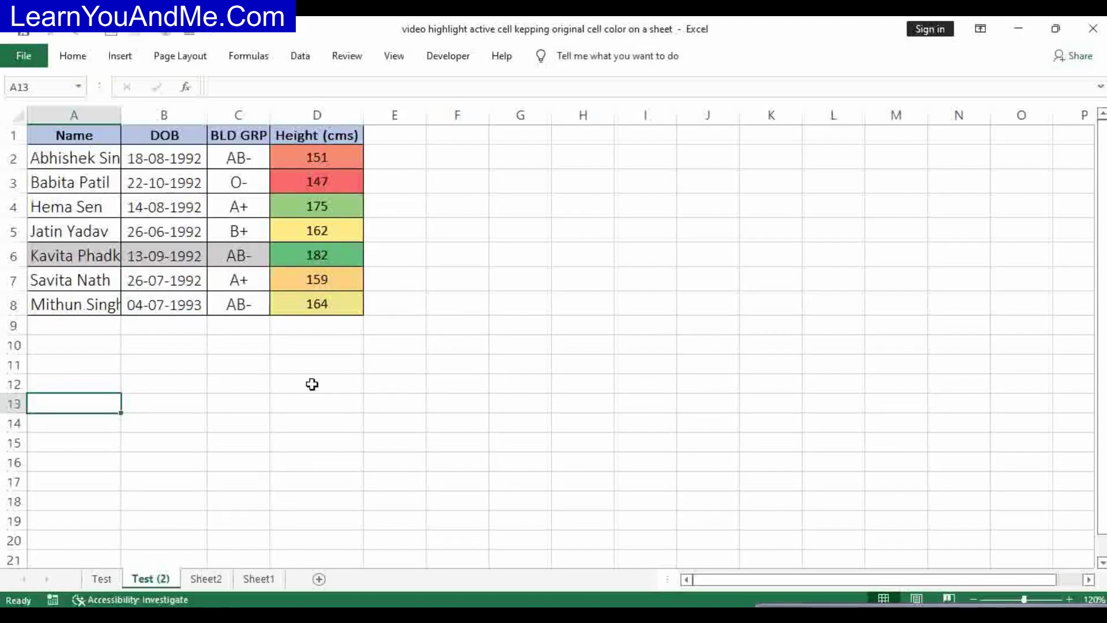
click(218, 364)
click(380, 362)
click(455, 255)
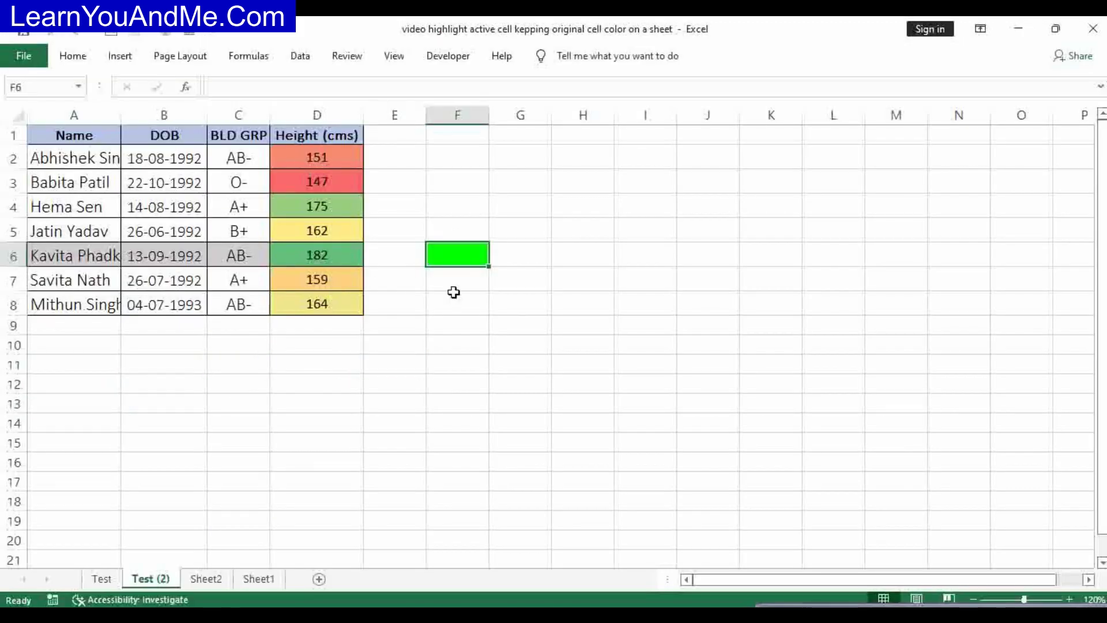
click(452, 293)
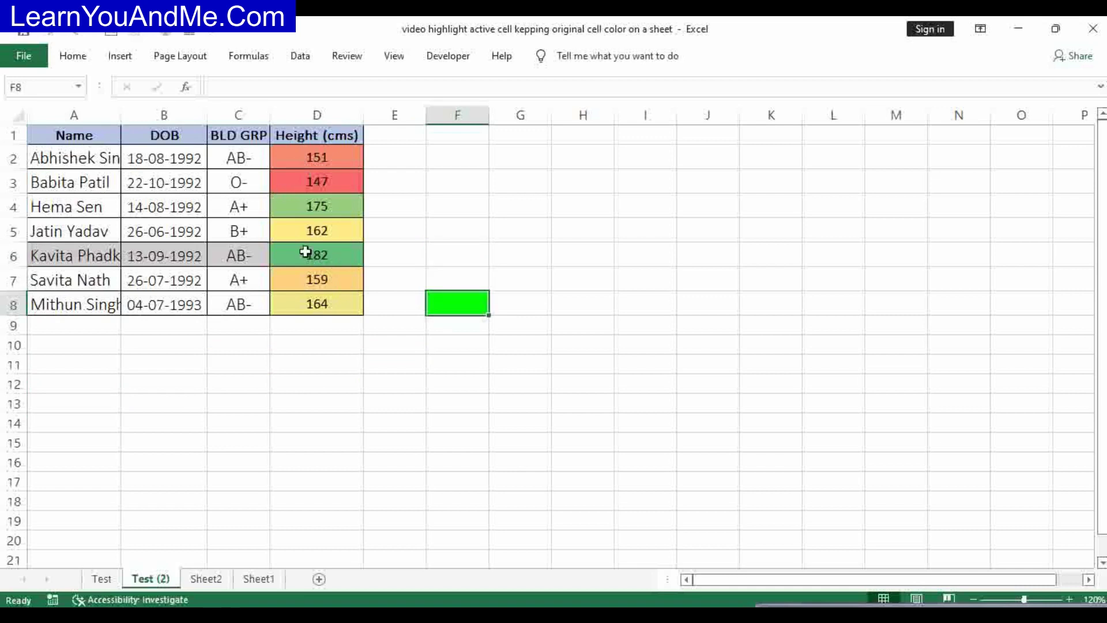
click(306, 254)
click(300, 311)
click(317, 202)
click(289, 254)
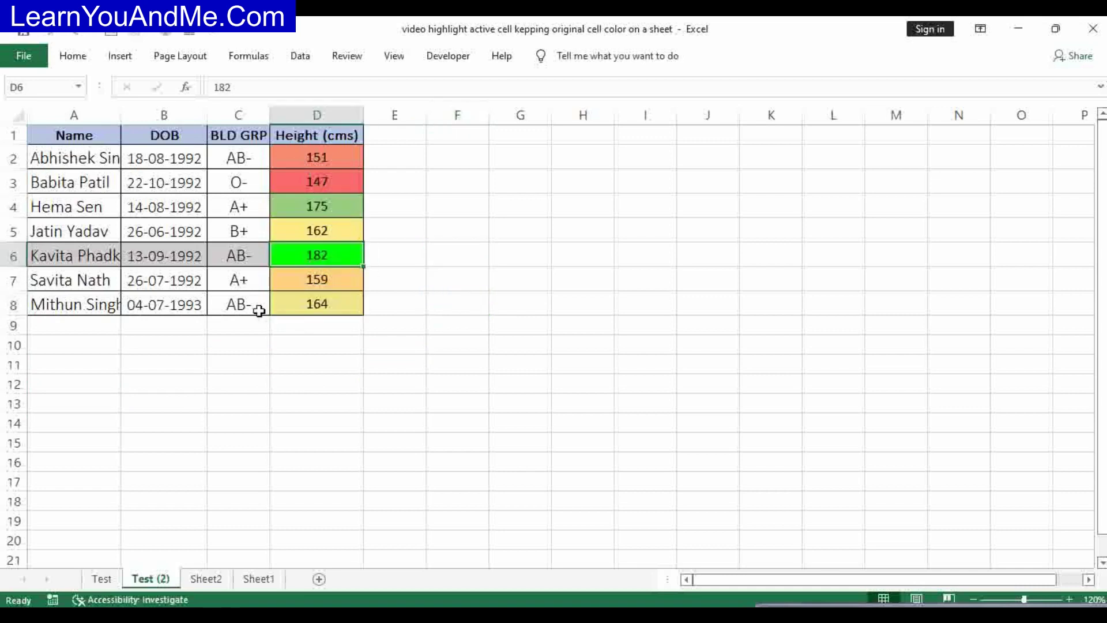
click(257, 306)
click(221, 256)
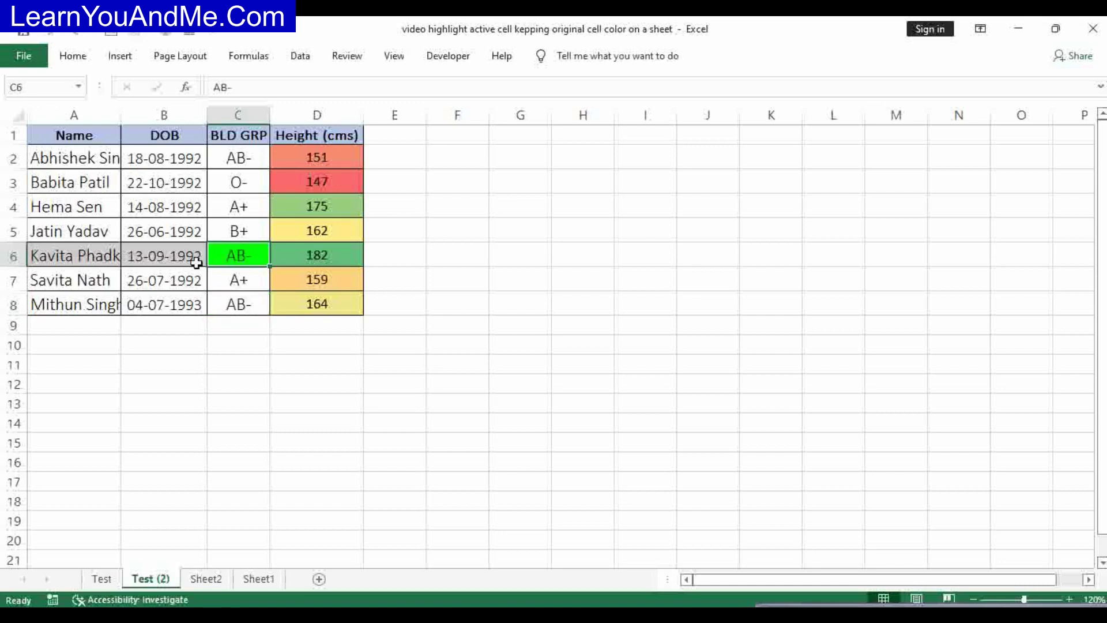
click(175, 366)
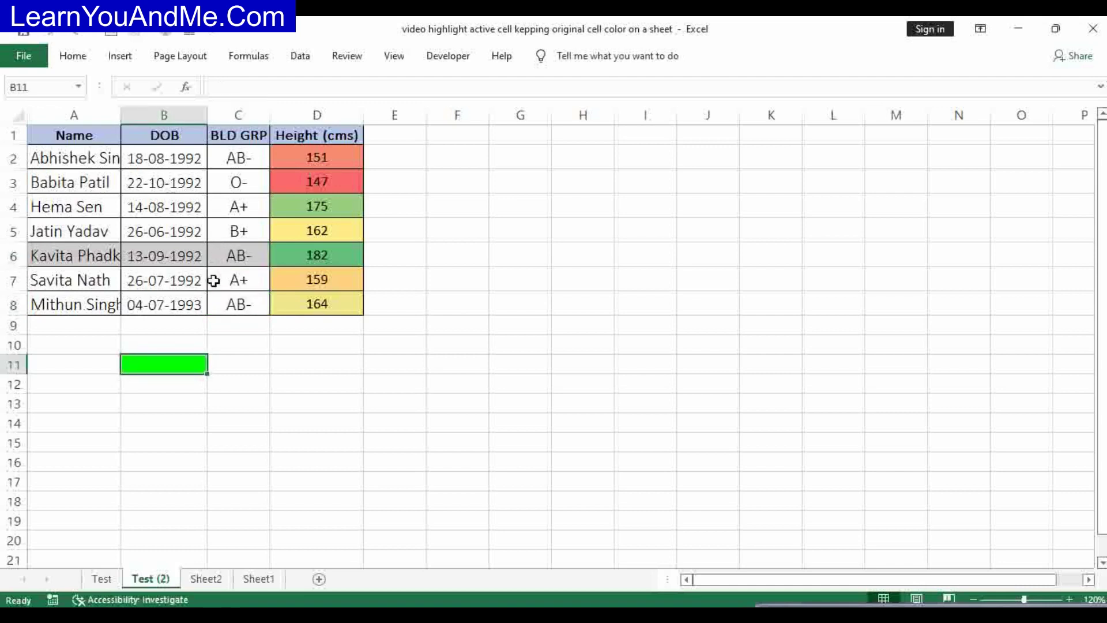
click(144, 136)
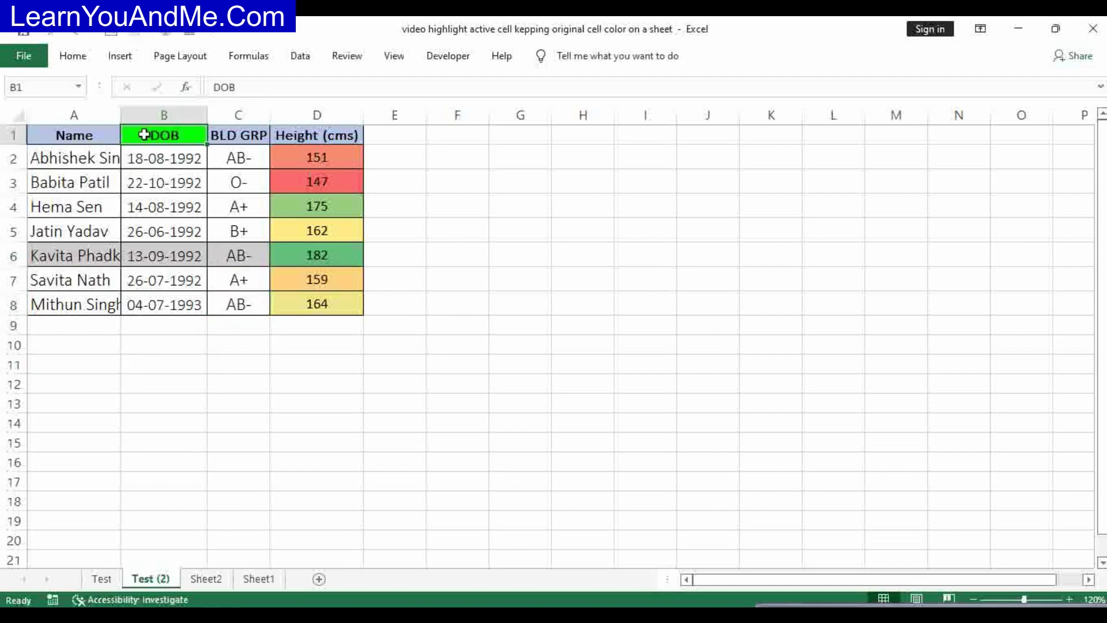
click(79, 137)
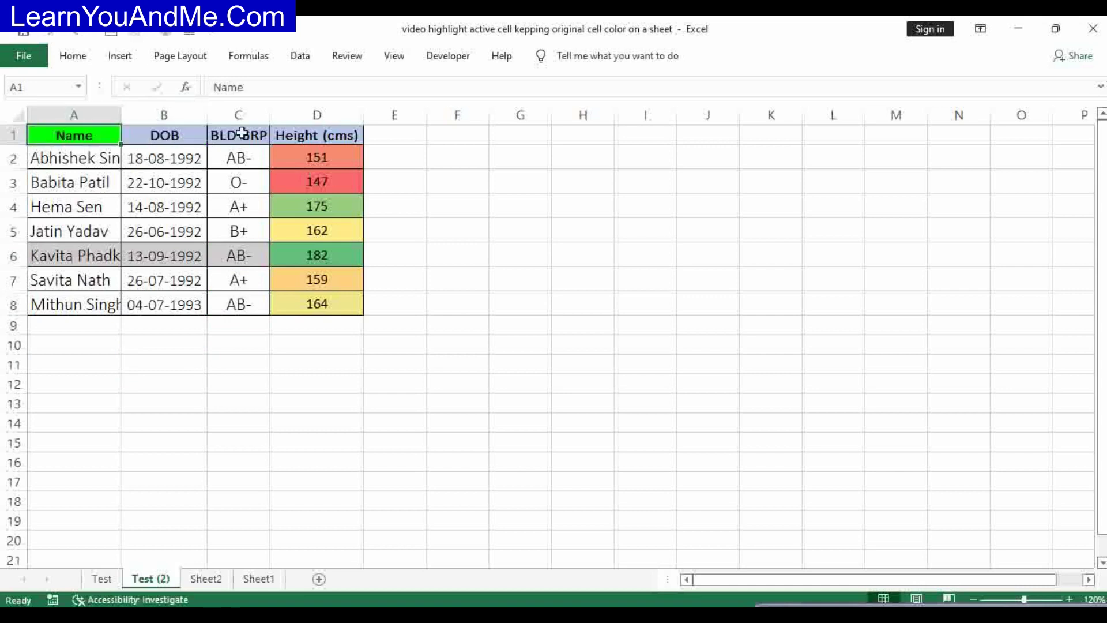
click(236, 135)
click(167, 186)
click(74, 231)
click(81, 323)
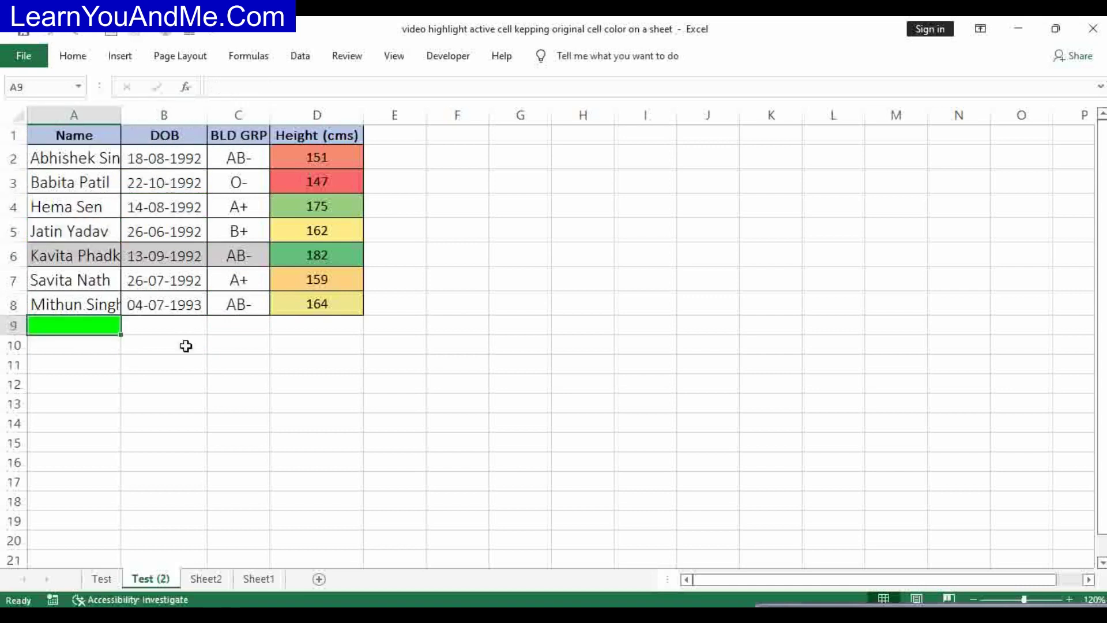
click(387, 368)
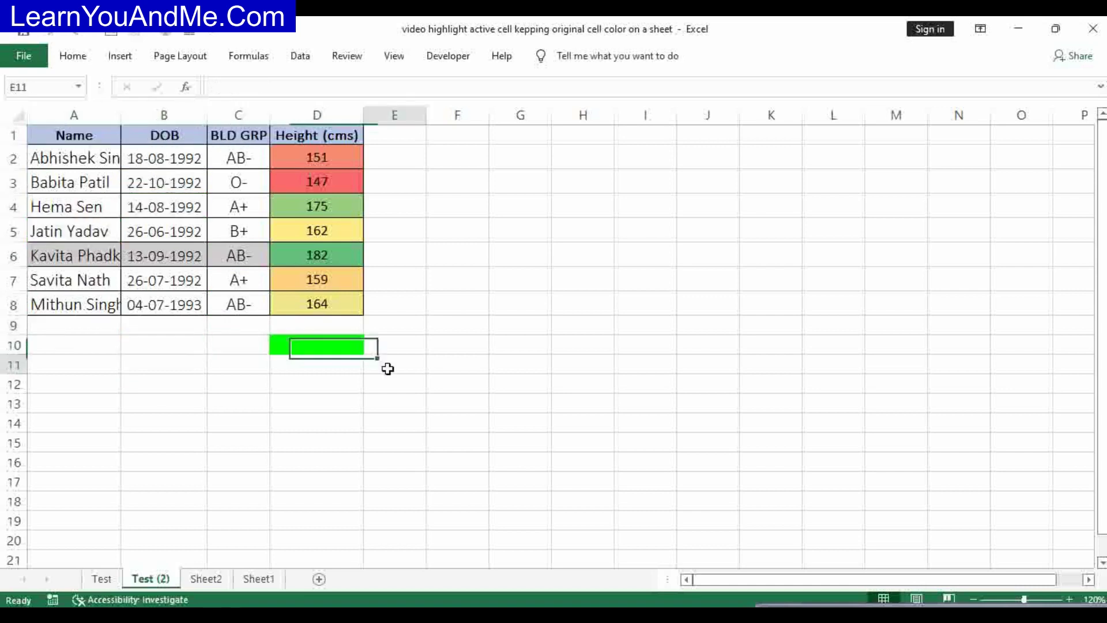
click(165, 374)
click(165, 256)
click(164, 331)
click(78, 249)
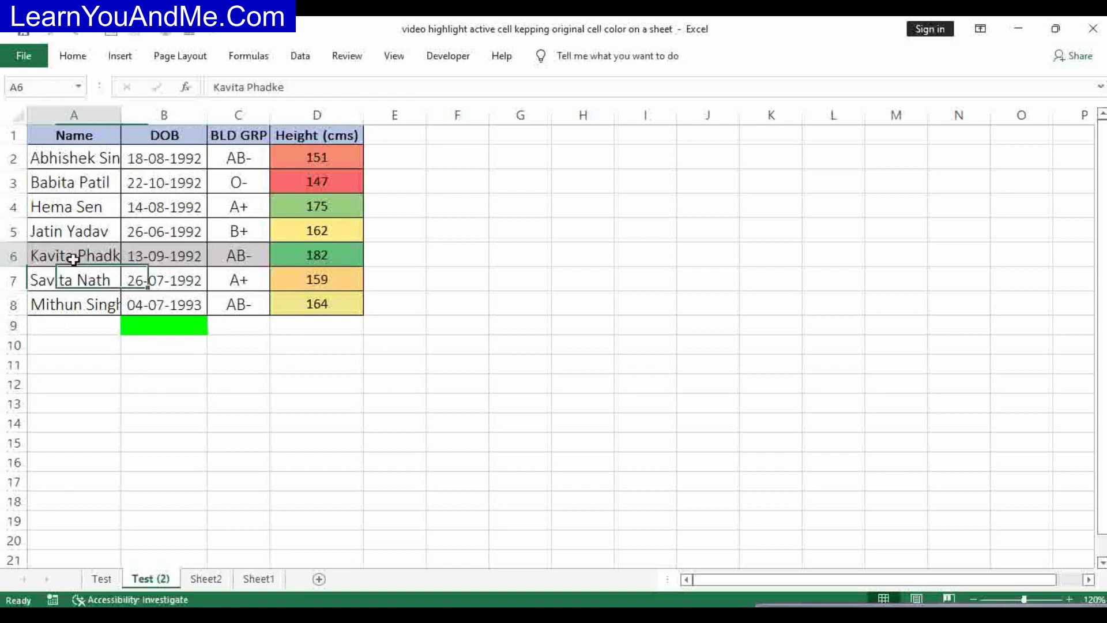
click(173, 297)
click(155, 365)
click(150, 402)
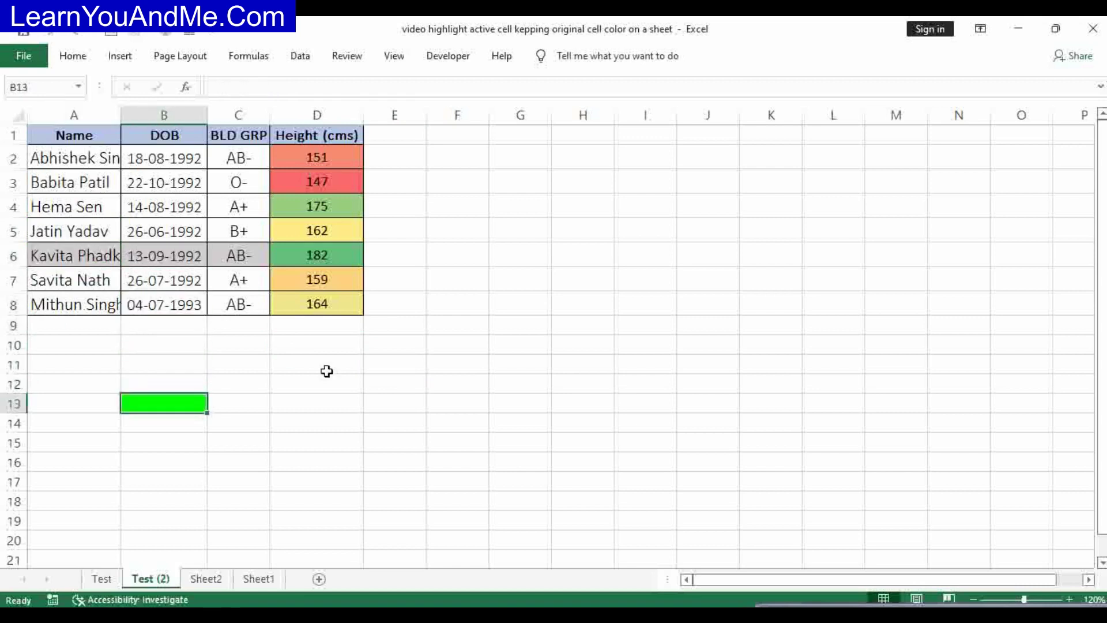
click(326, 369)
click(492, 249)
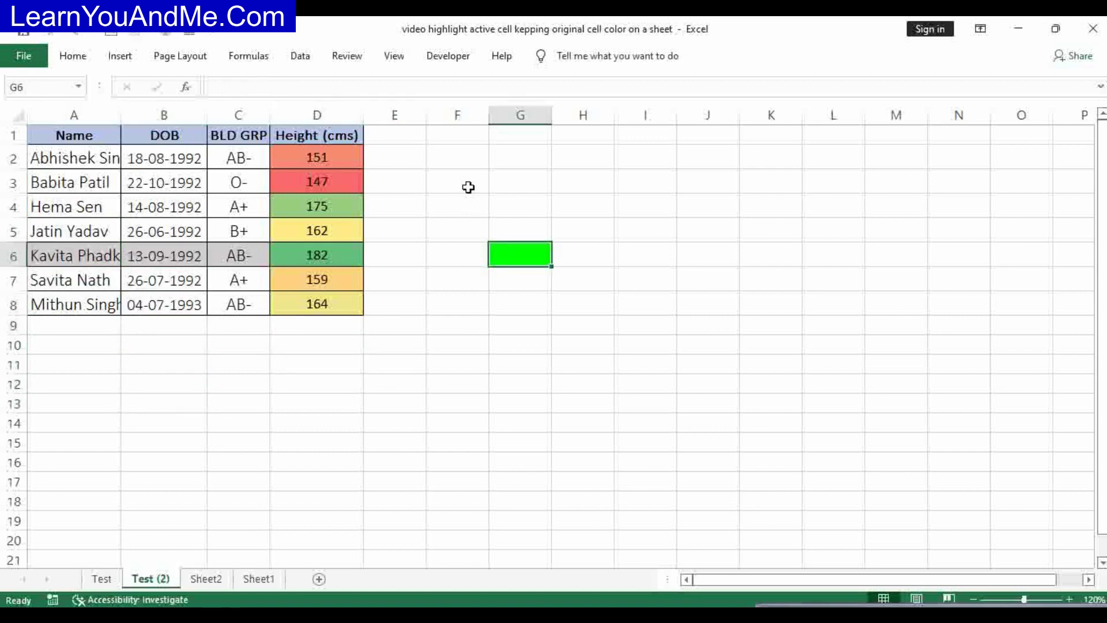
Select C13, G9 and H18 on Sheet2, confirming no highlight appears
click(203, 582)
click(177, 315)
click(381, 261)
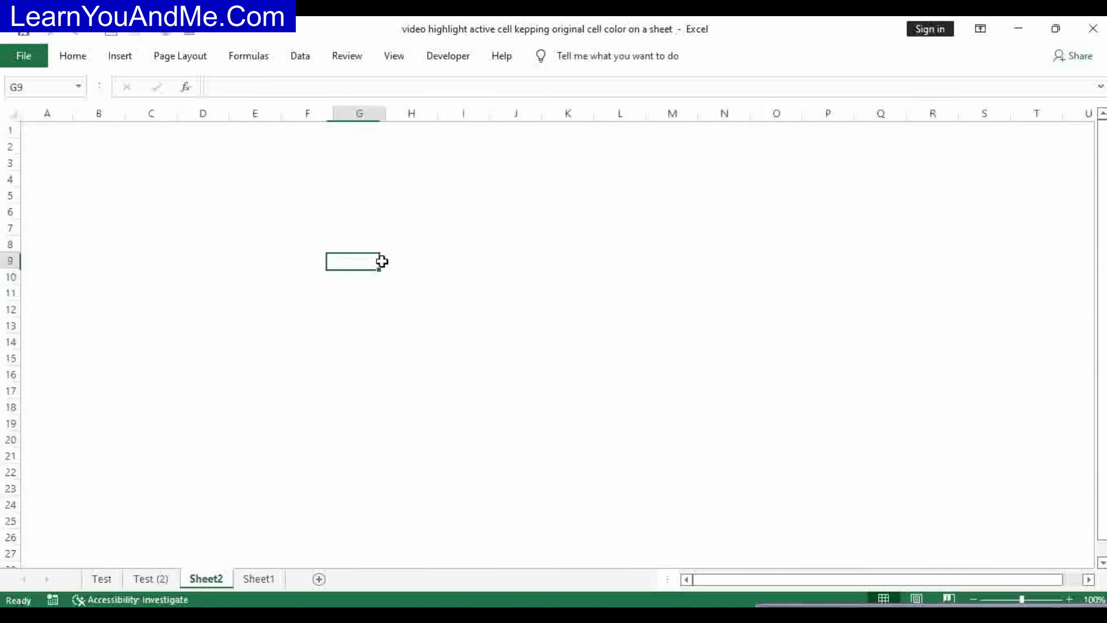
click(411, 405)
Select E10, H8, I14, E17, B5, G6, E15, B12, D7 and E6 on Sheet1 without highlighting
click(259, 579)
click(252, 276)
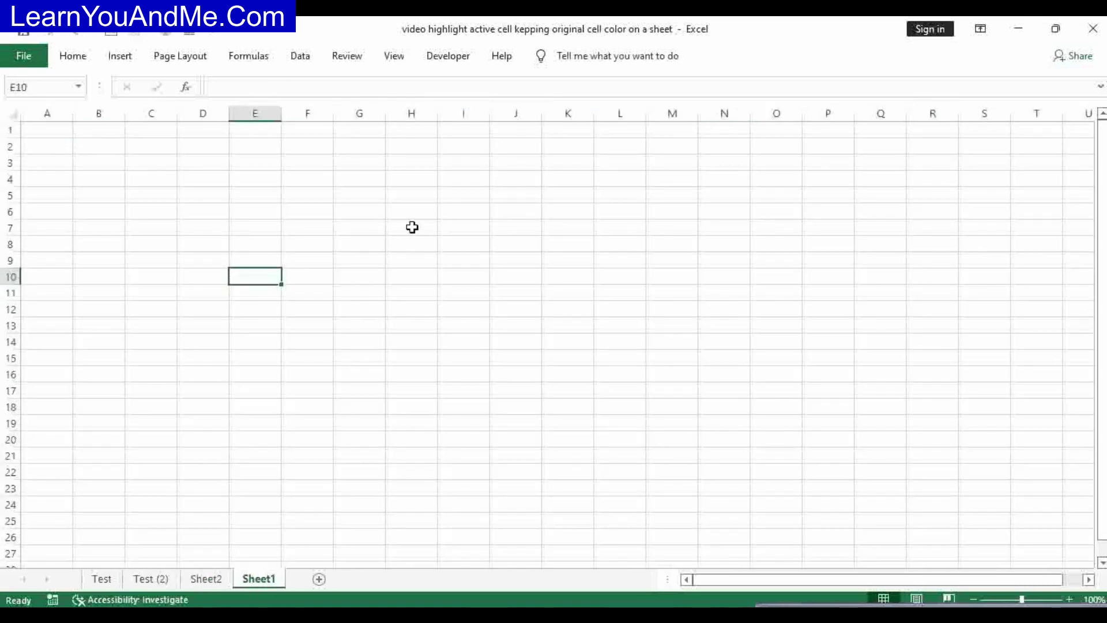
click(413, 227)
click(478, 335)
click(255, 404)
click(101, 196)
click(359, 212)
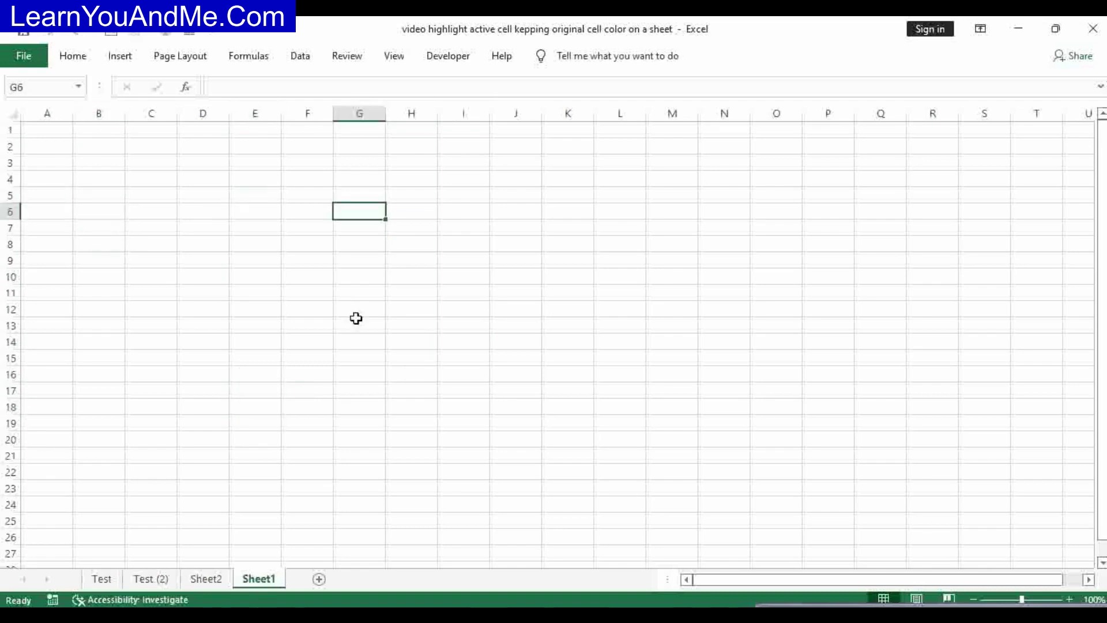
click(255, 357)
click(98, 312)
click(203, 228)
click(269, 208)
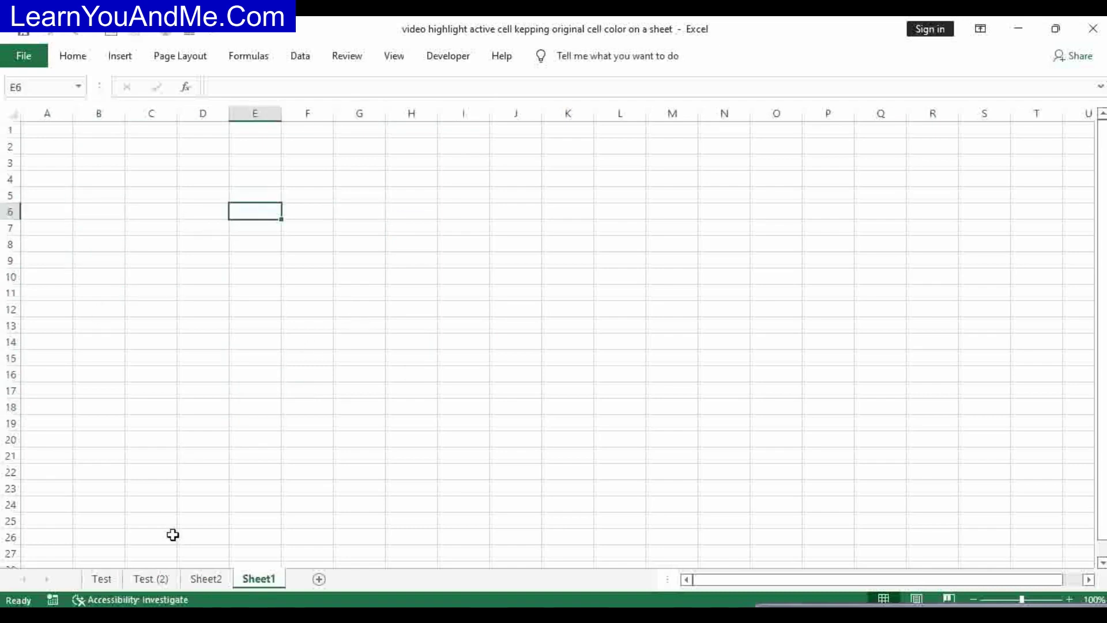
Return to Test (2) and open its sheet code
click(206, 578)
click(140, 579)
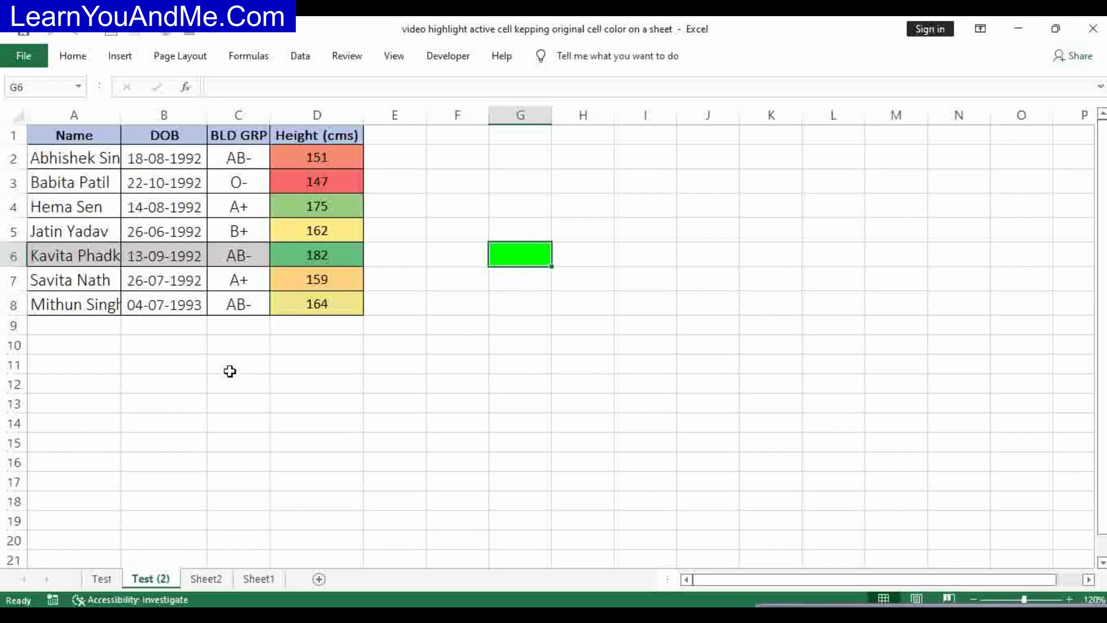
right_click(150, 576)
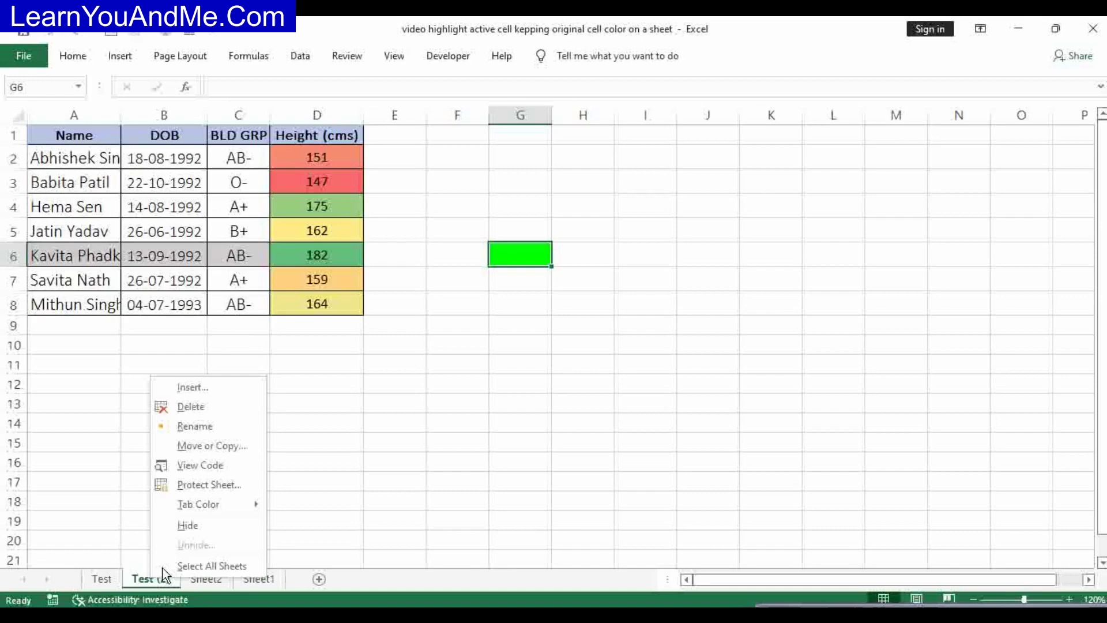
click(203, 467)
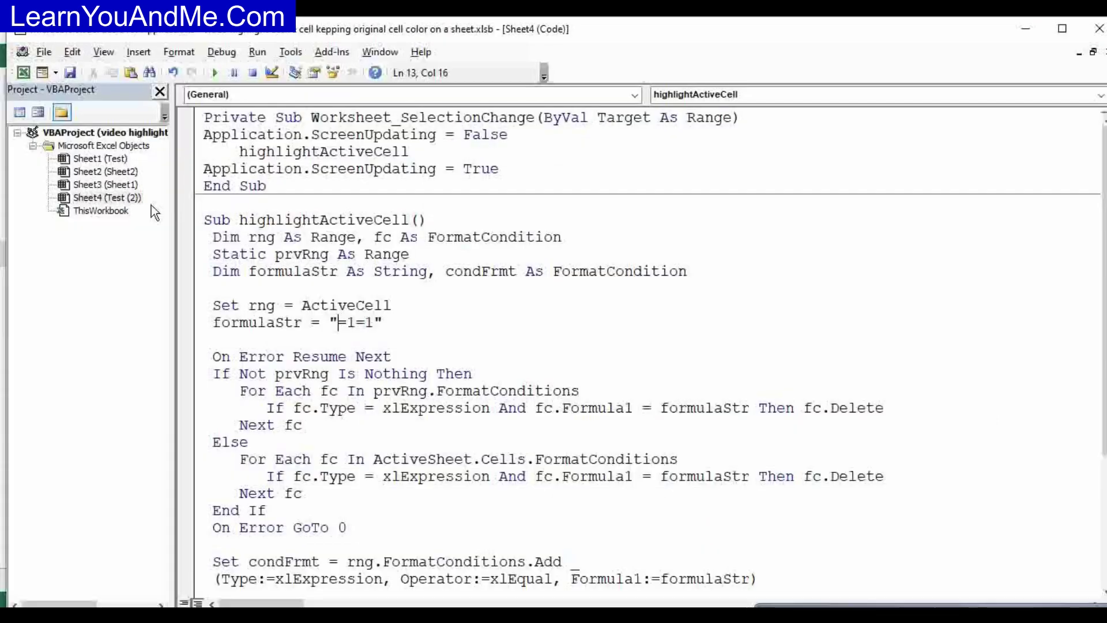
Remove all the highlight code from the Test (2) sheet module
click(111, 199)
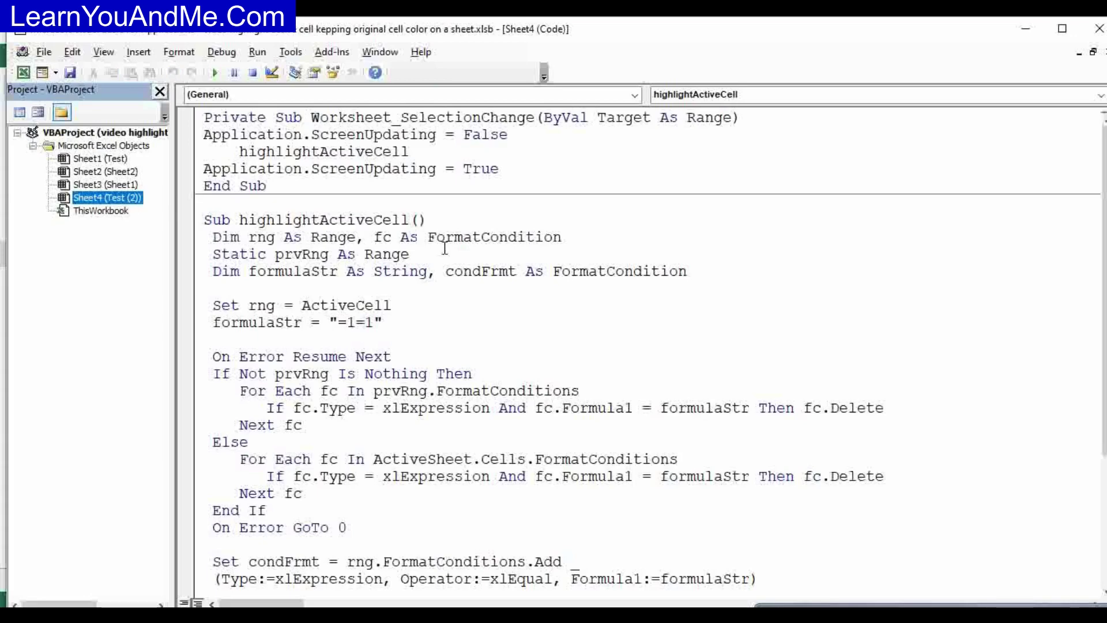
click(435, 333)
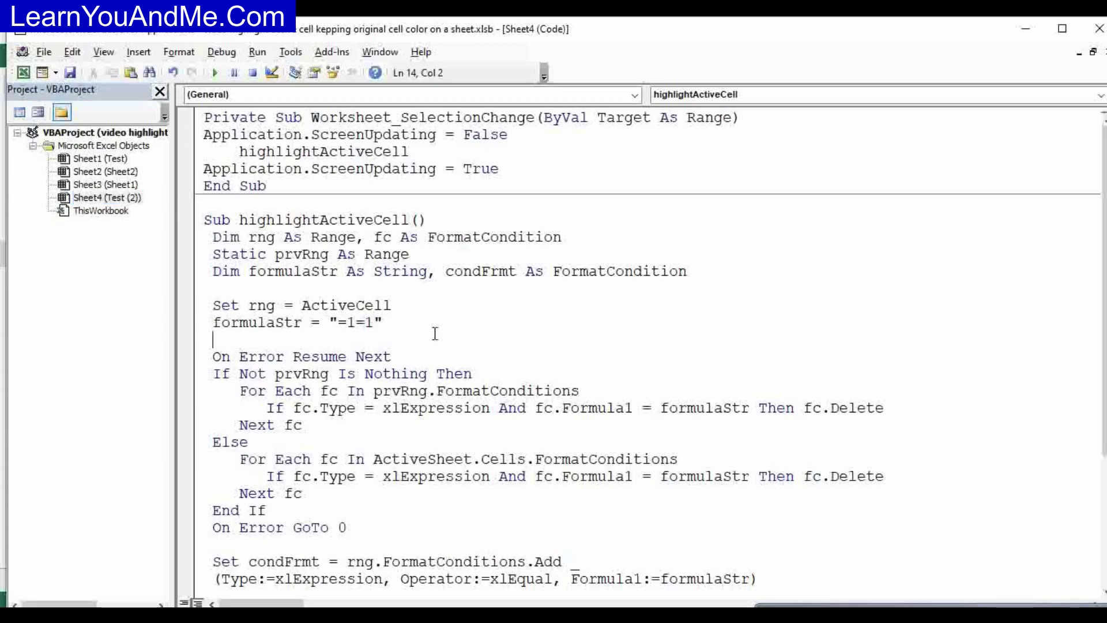
key(ctrl+a)
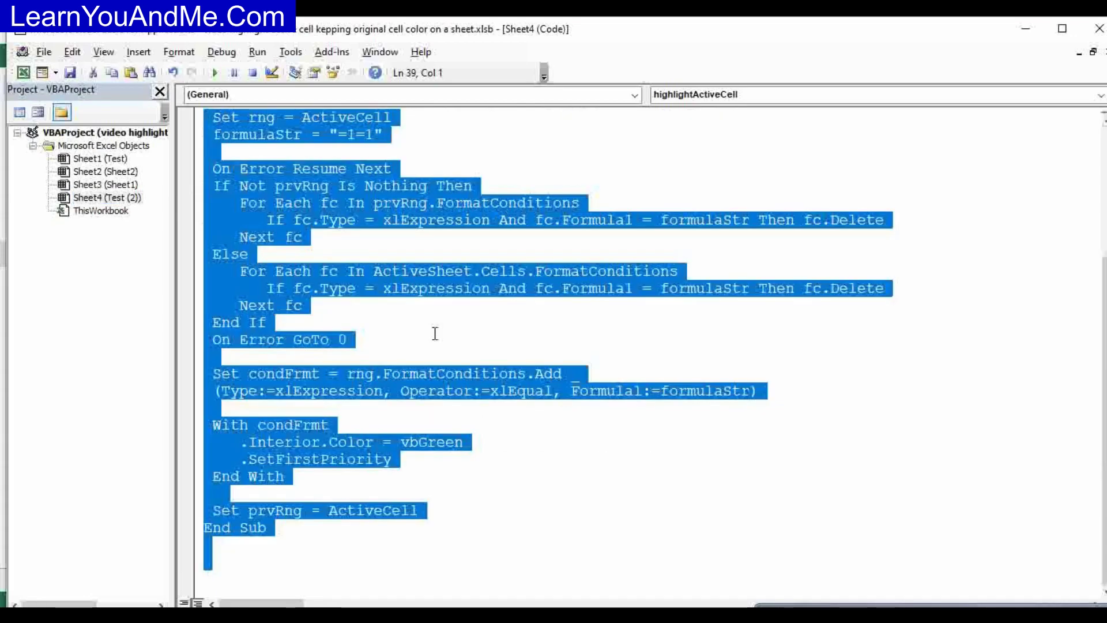
key(Delete)
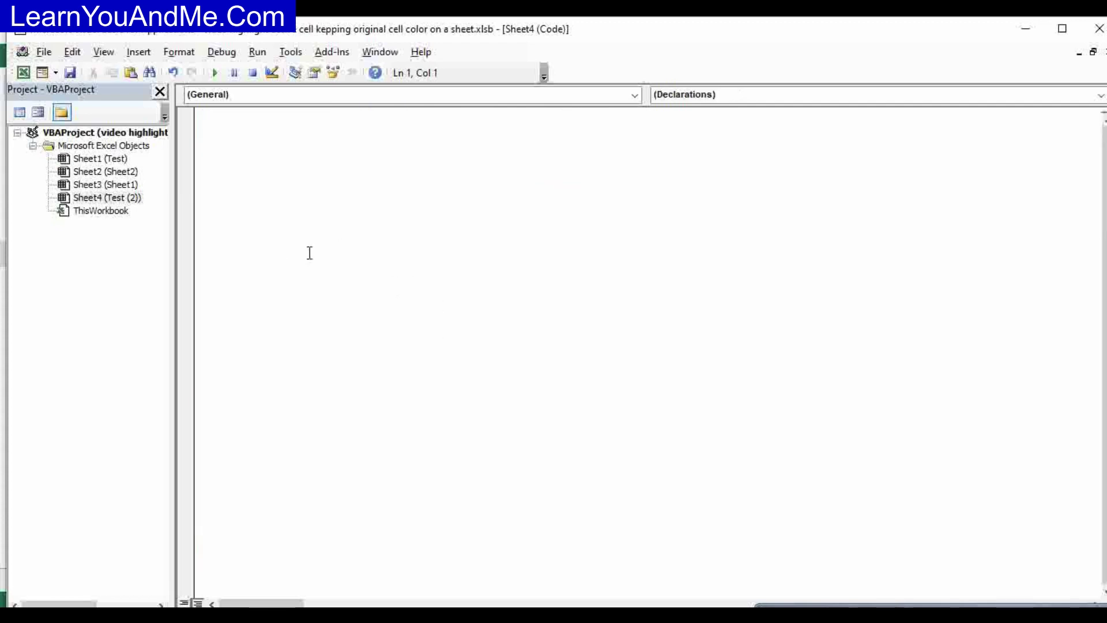
Paste the handler and highlightActiveCell macro into ThisWorkbook and browse its procedure and object lists
double_click(104, 211)
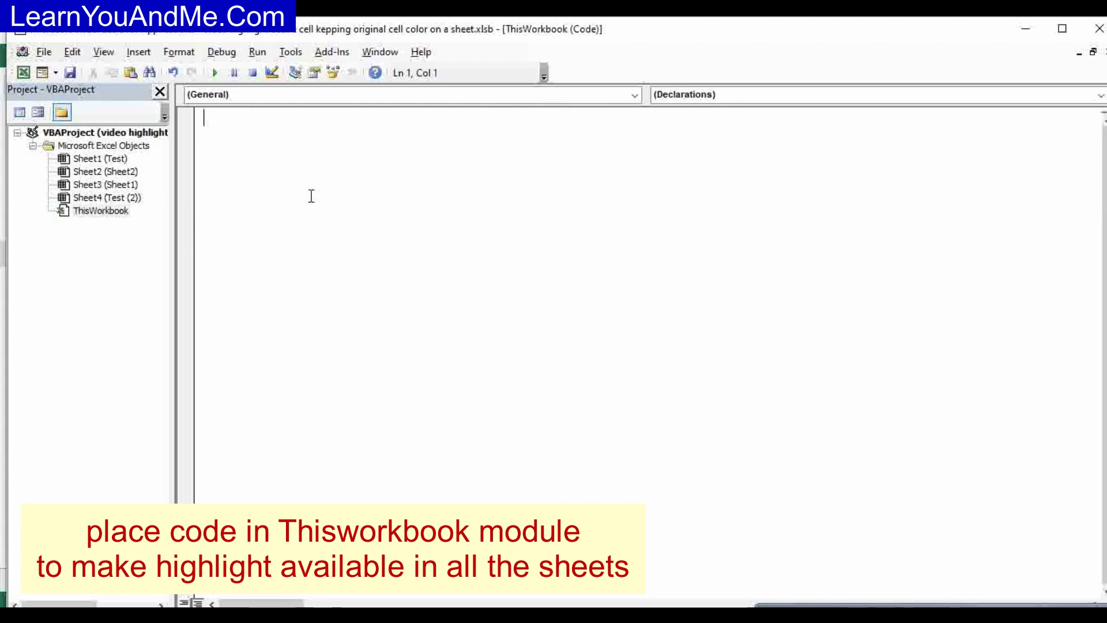
key(ctrl+v)
scroll(416, 349, up, 2)
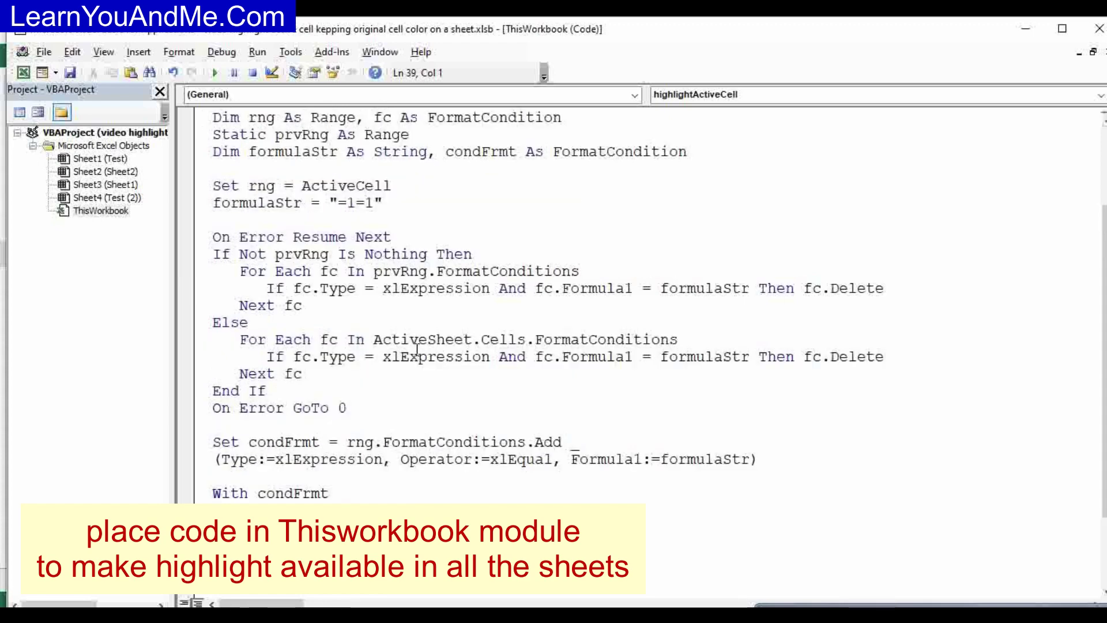
scroll(417, 349, up, 2)
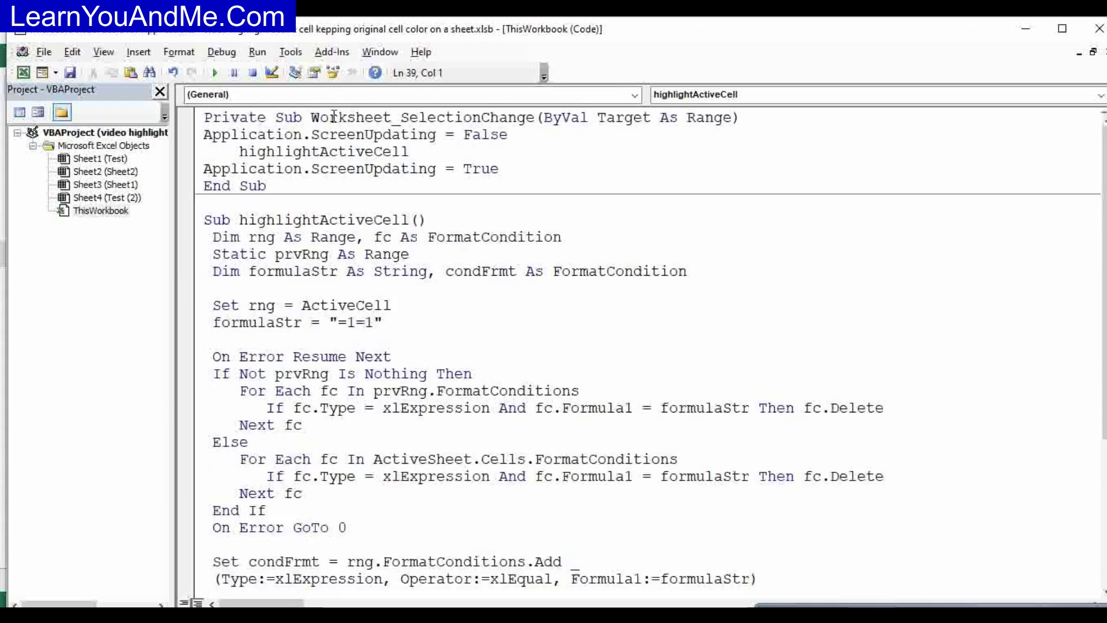
double_click(454, 118)
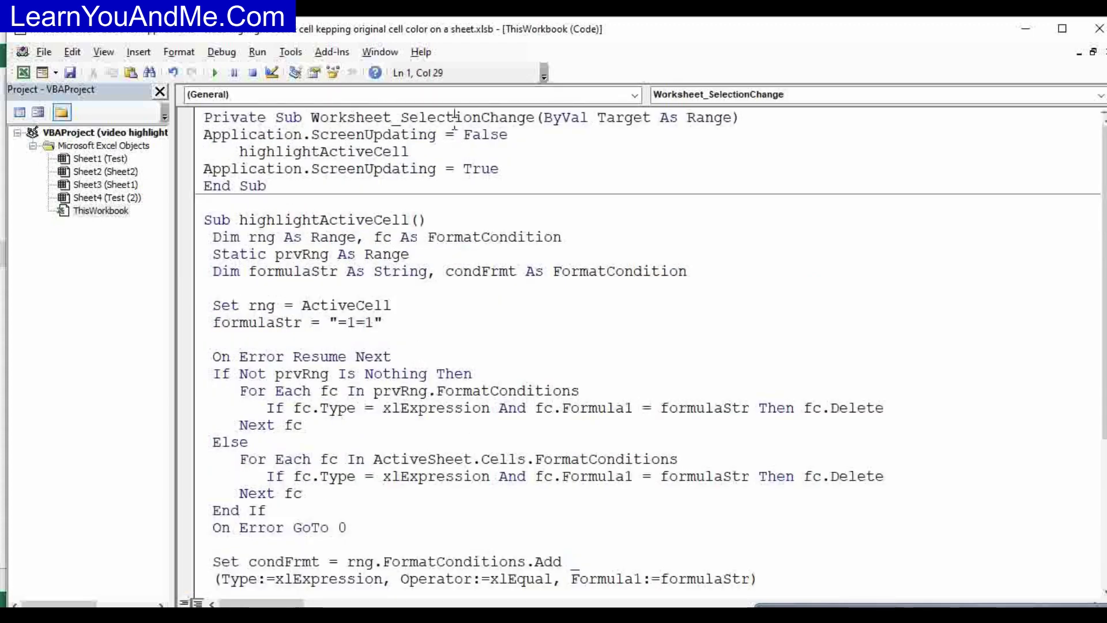
click(561, 169)
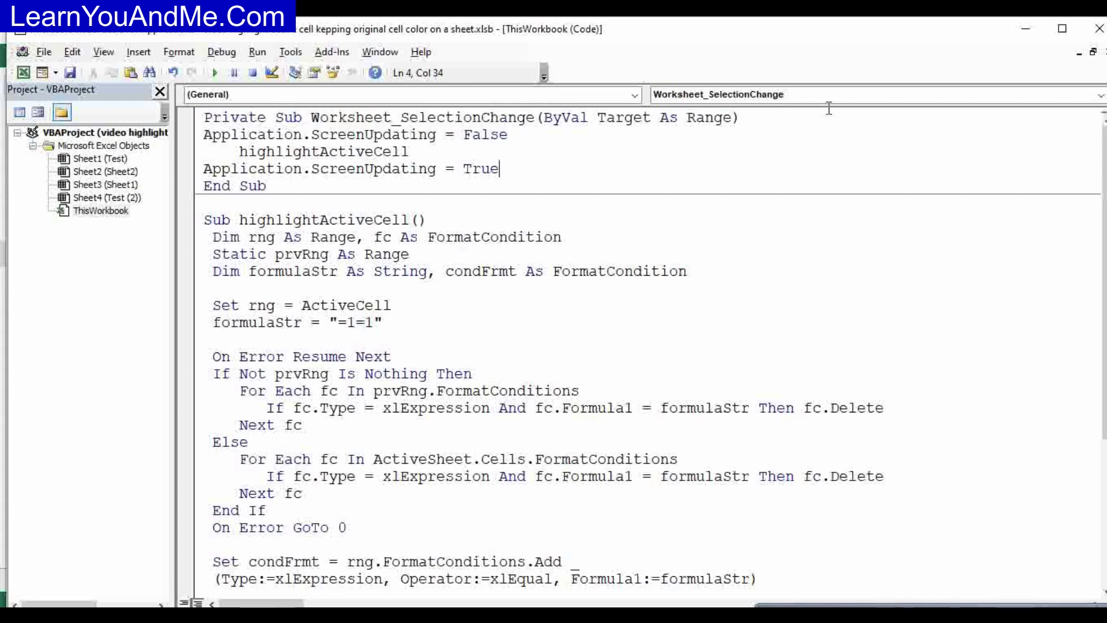
click(1100, 96)
click(1100, 95)
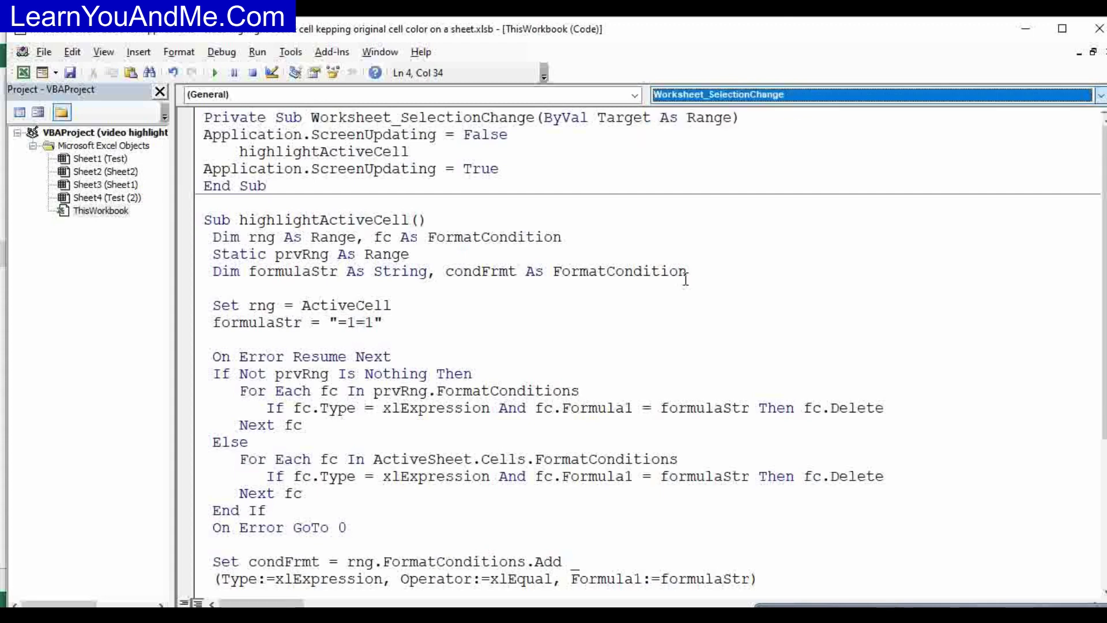
click(634, 94)
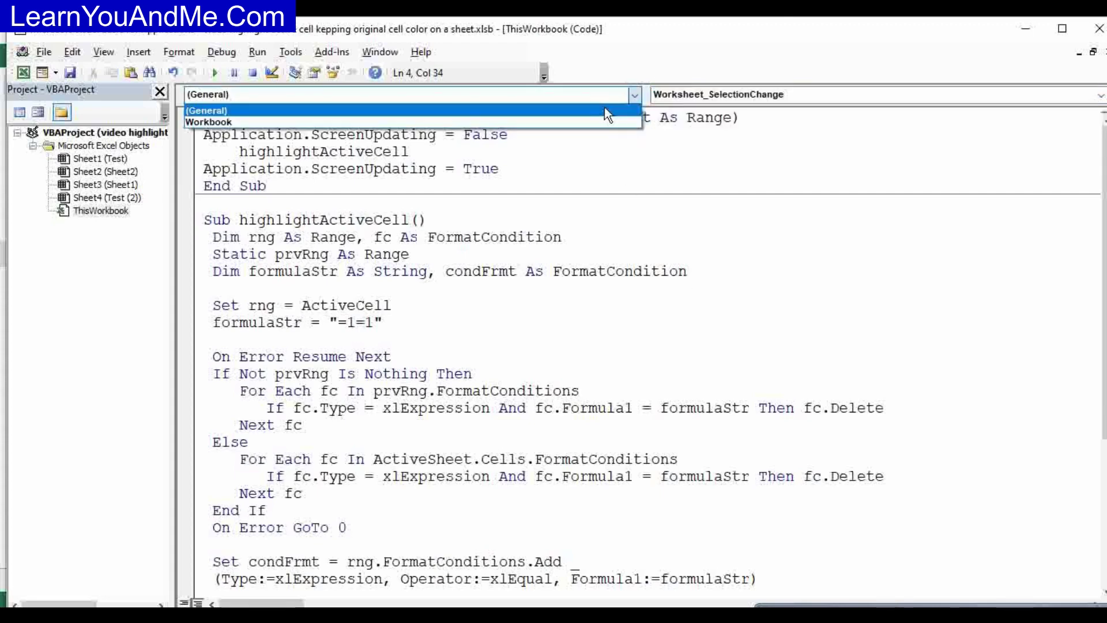
Pick the Workbook object, creating an empty Workbook_Open stub, and browse the workbook event list
click(462, 122)
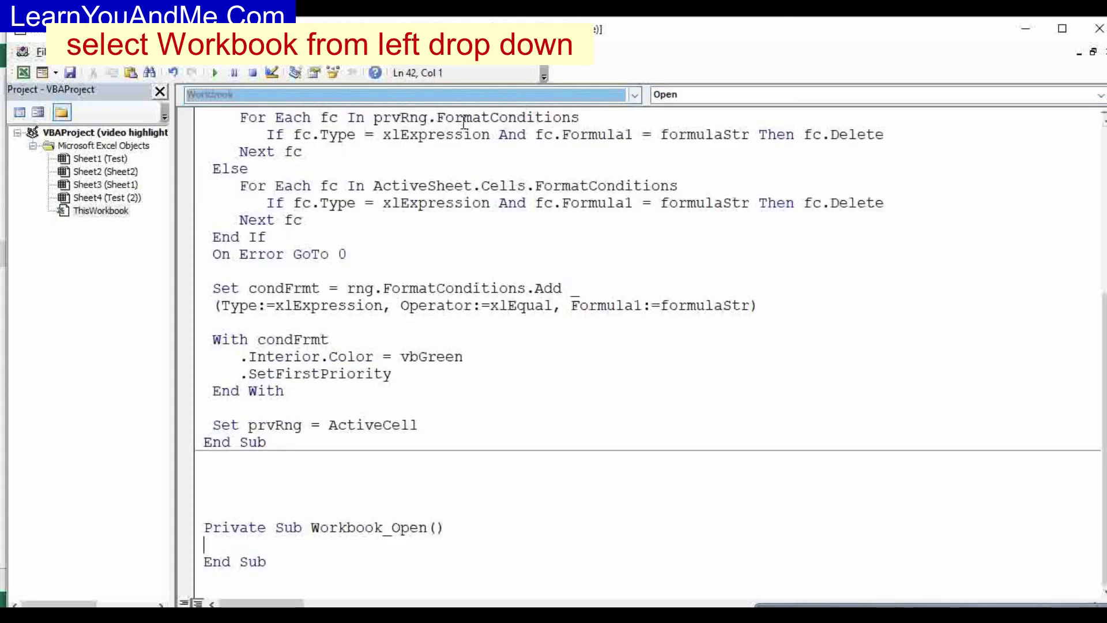
click(1100, 96)
scroll(780, 150, up, 4)
scroll(779, 150, down, 4)
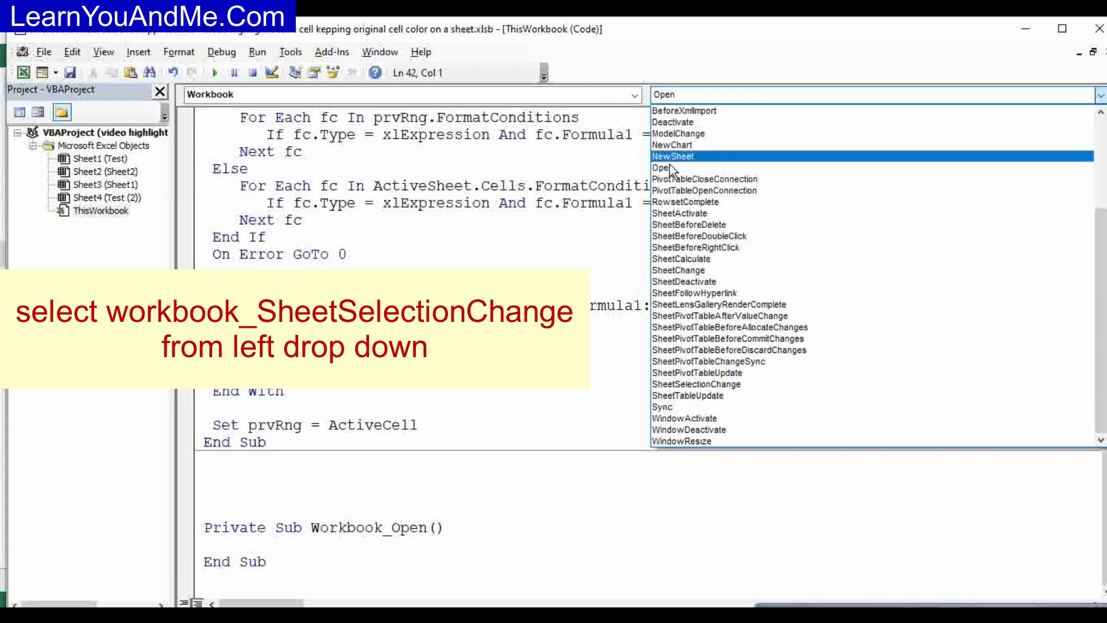
Add a Workbook_SheetSelectionChange handler and delete the empty Workbook_Open procedure
click(708, 385)
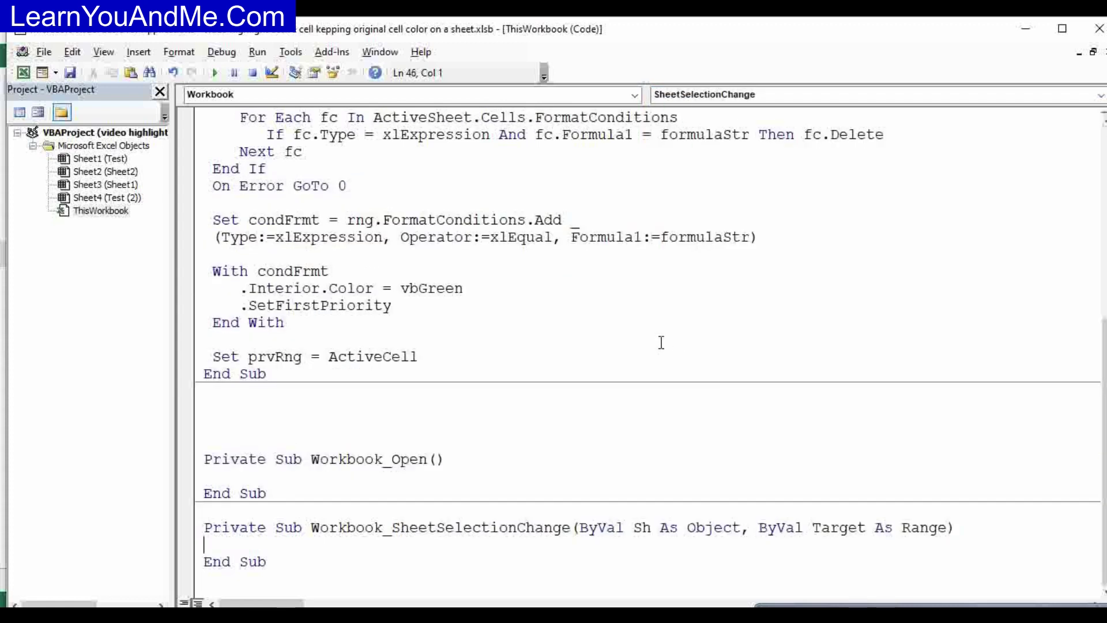
drag(273, 497, 213, 404)
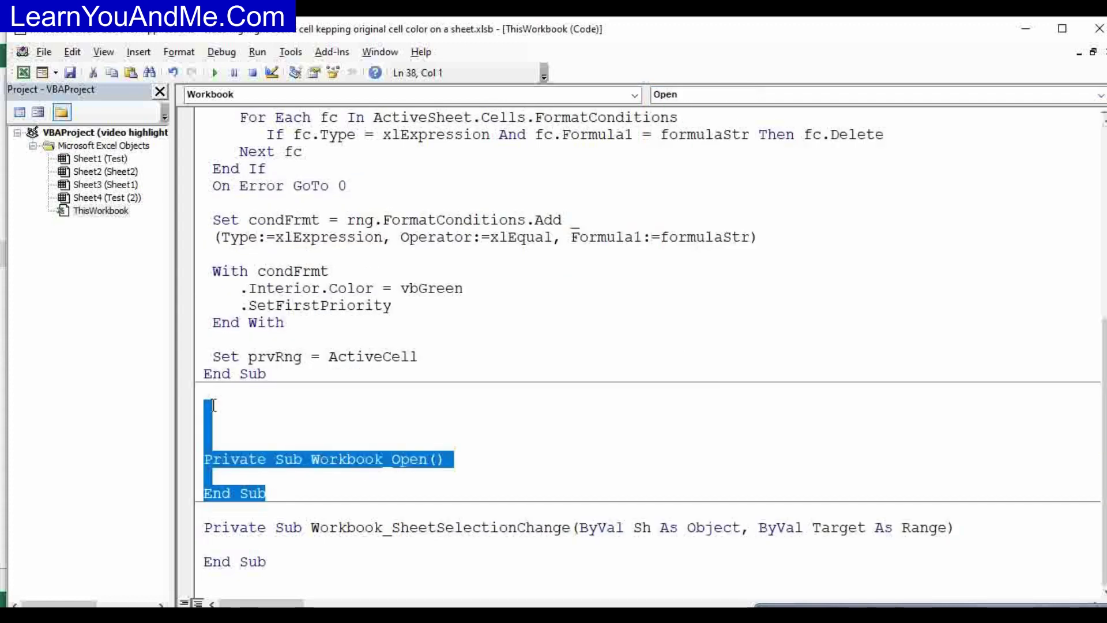
key(Delete)
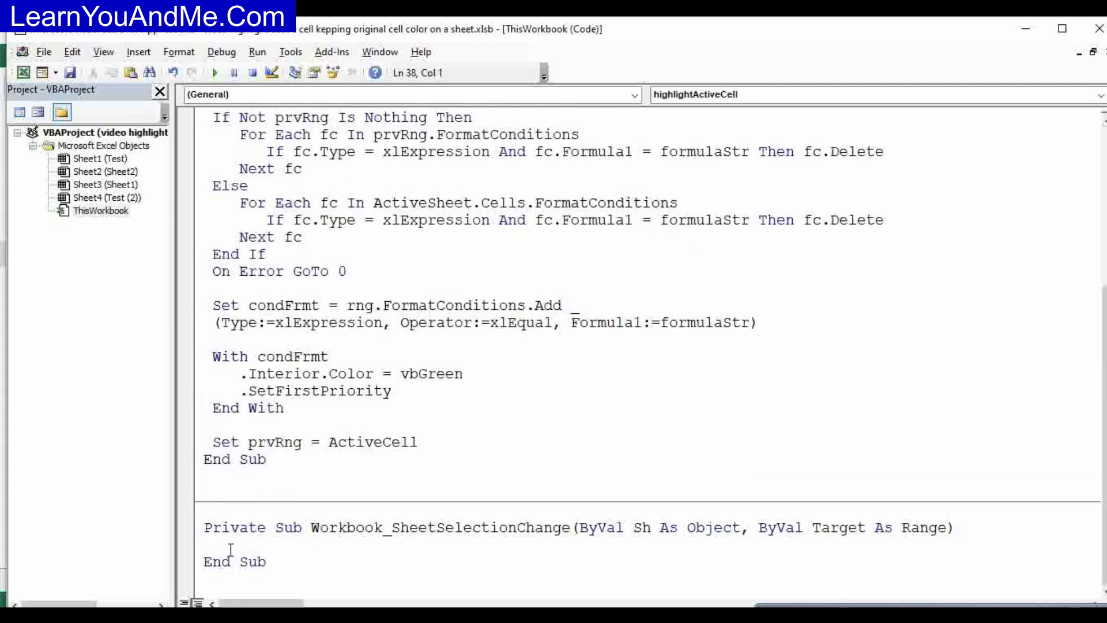
Cut the three lines out of Worksheet_SelectionChange and delete that now-empty procedure
click(252, 545)
scroll(302, 548, up, 3)
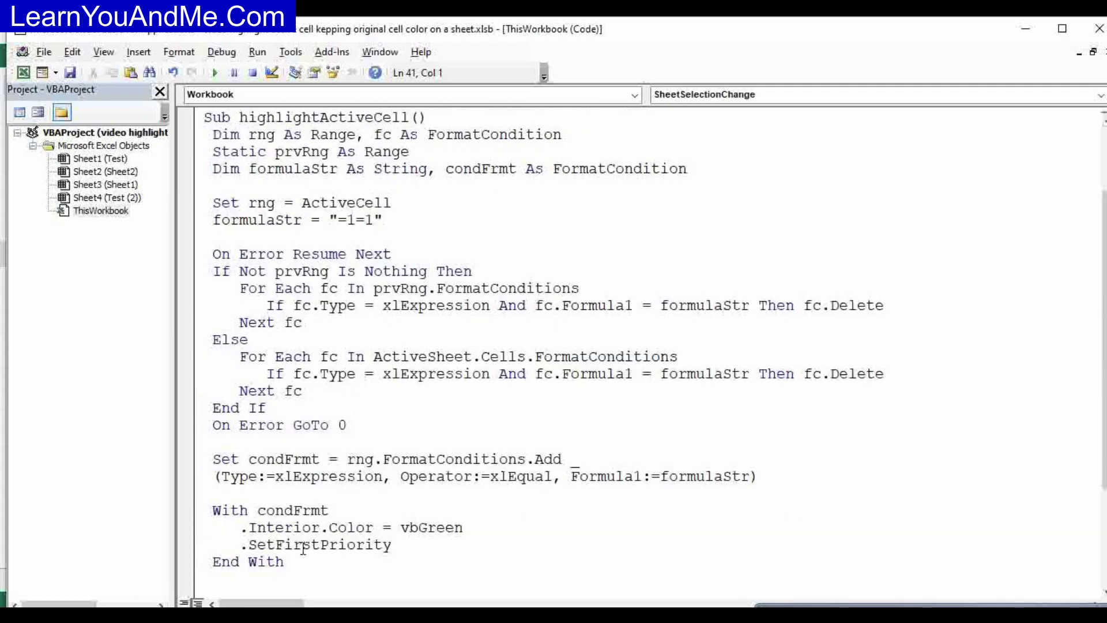
scroll(302, 548, up, 1)
scroll(321, 344, up, 1)
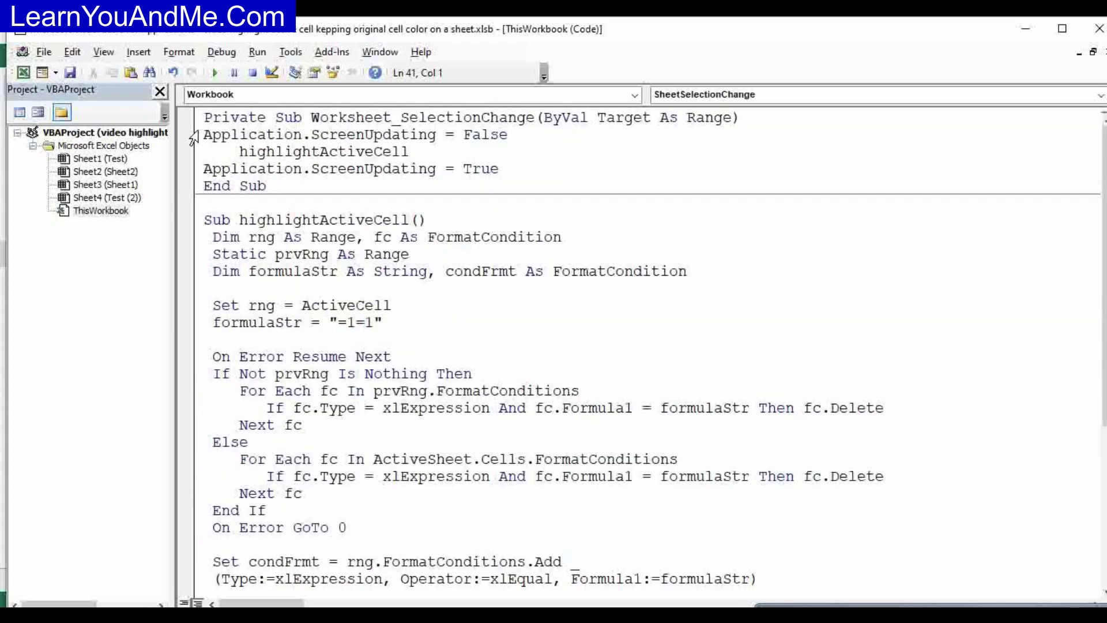
drag(202, 134, 526, 167)
key(ctrl+c)
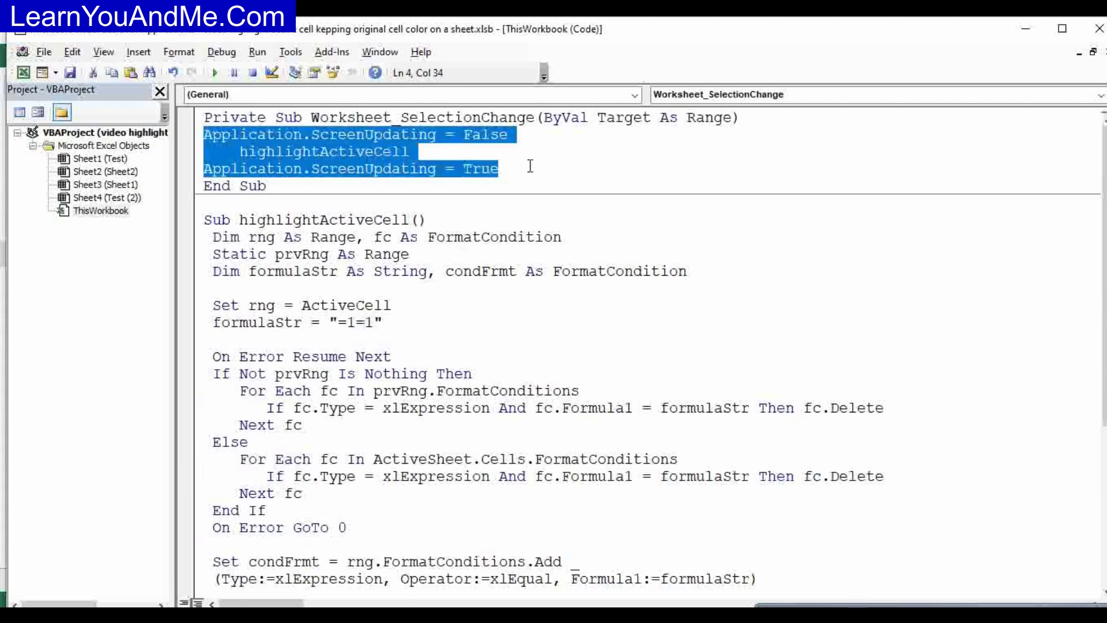
key(Delete)
drag(282, 154, 196, 111)
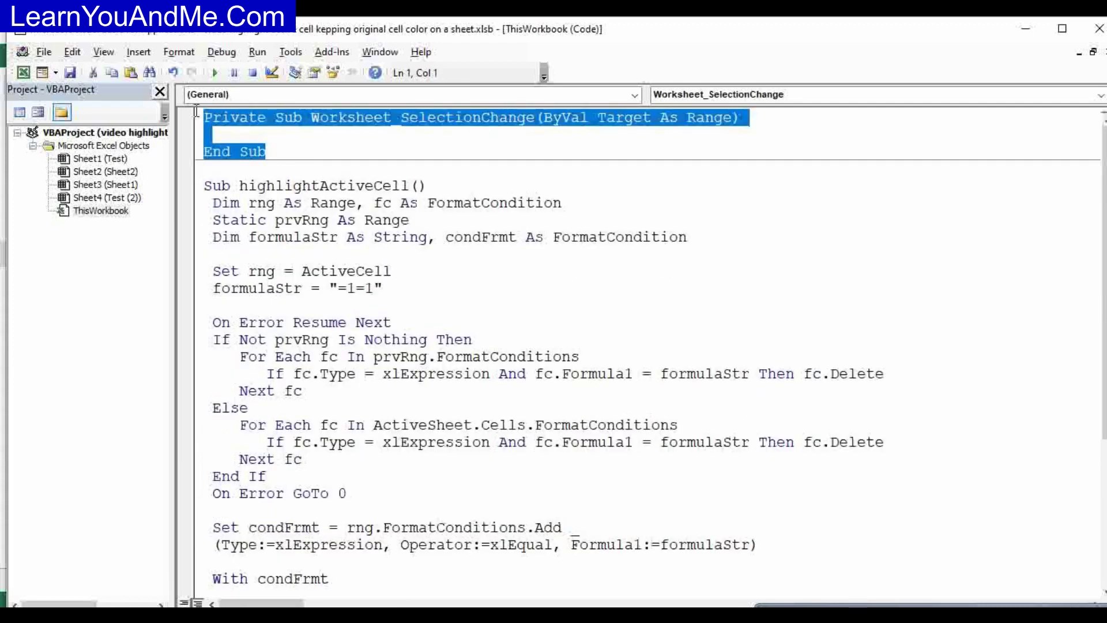
key(Delete)
Paste the three lines into the Workbook_SheetSelectionChange body
scroll(282, 546, down, 3)
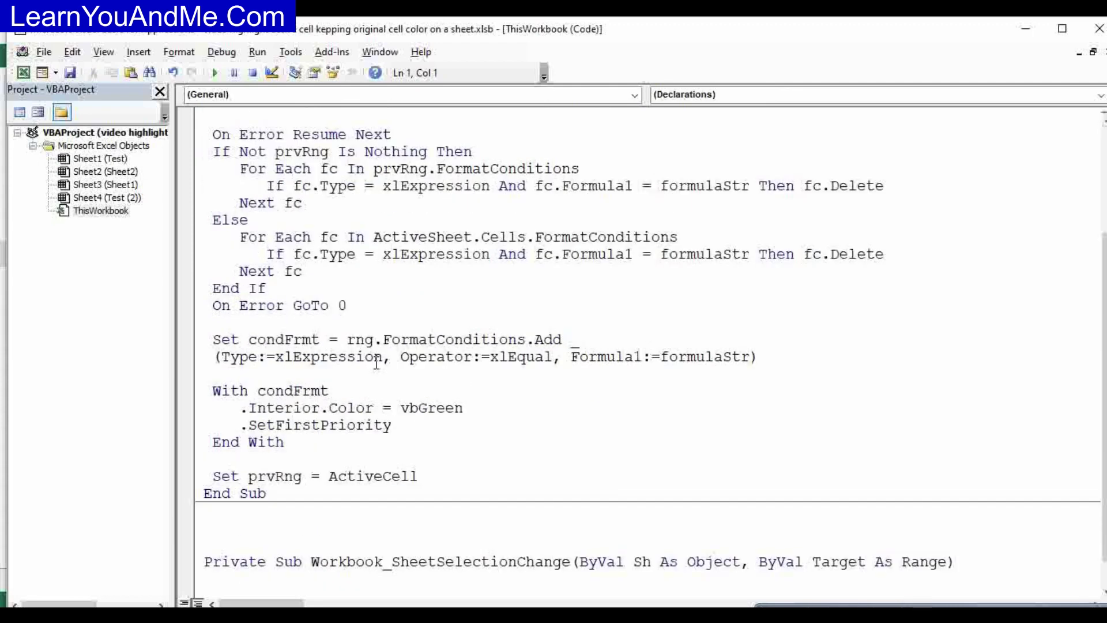
scroll(282, 546, down, 1)
click(263, 545)
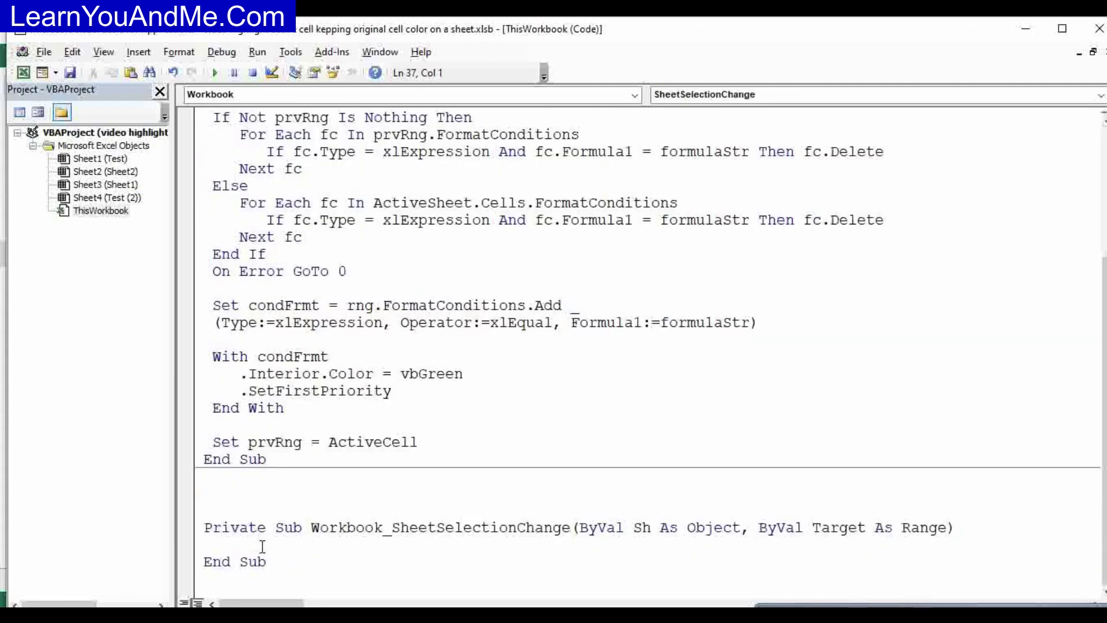
key(ctrl+v)
click(454, 442)
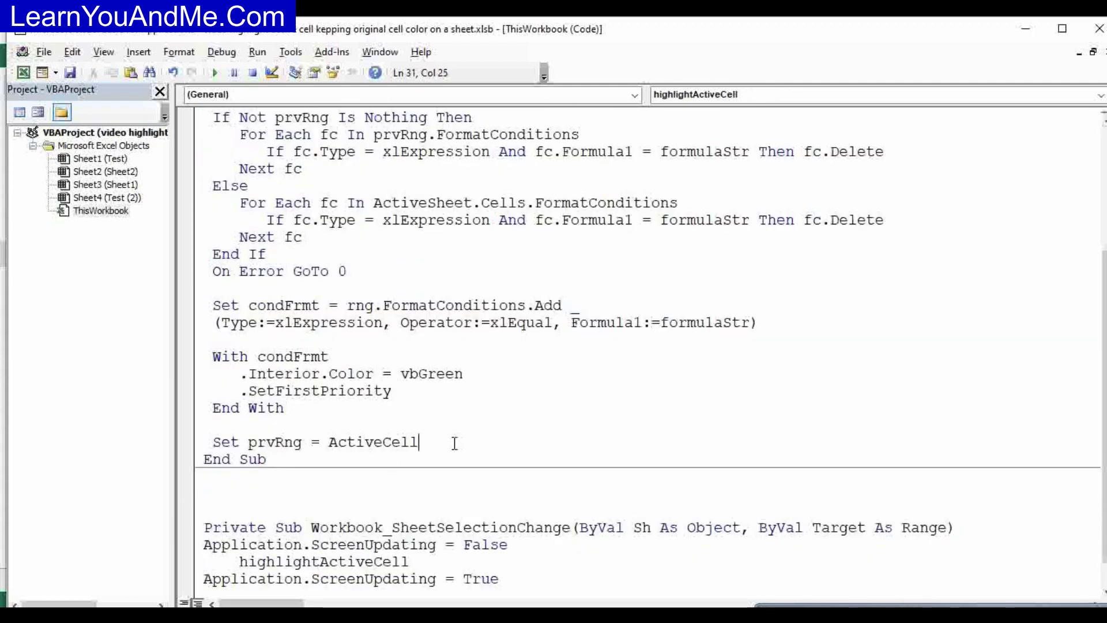
Point out the new handler, its pasted highlightActiveCell call, and the highlightActiveCell procedure
scroll(454, 442, down, 1)
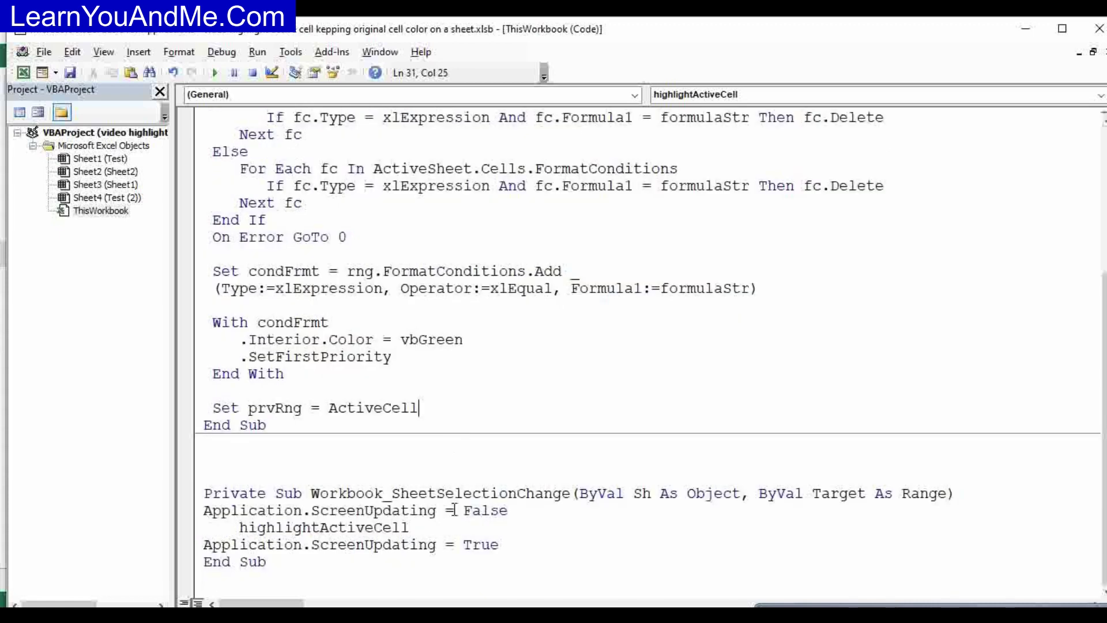
double_click(346, 493)
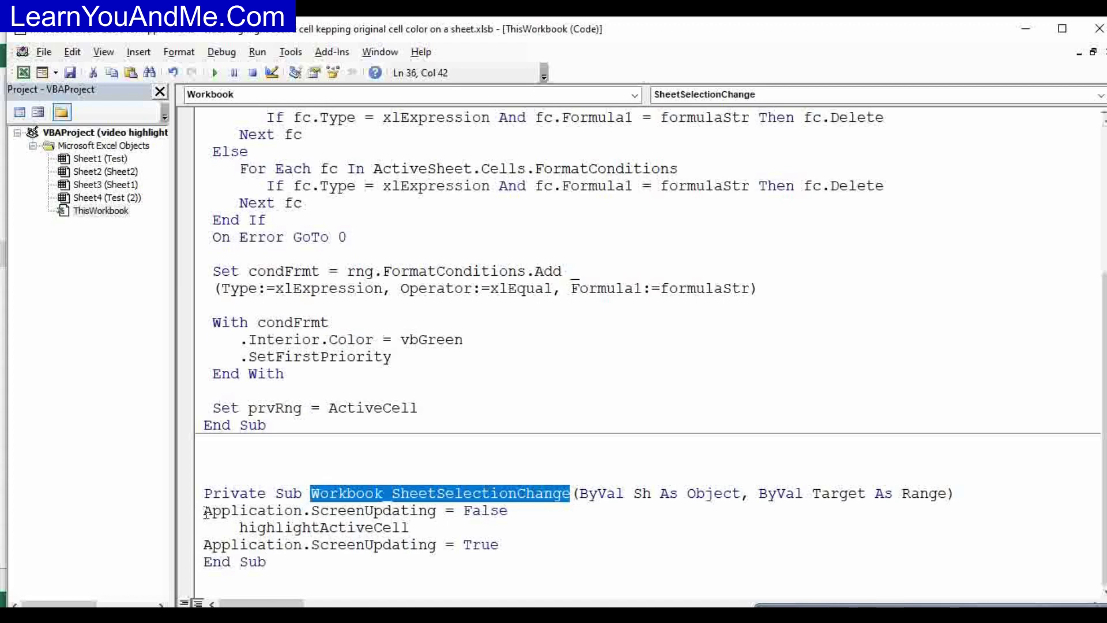
drag(205, 511, 570, 544)
double_click(354, 528)
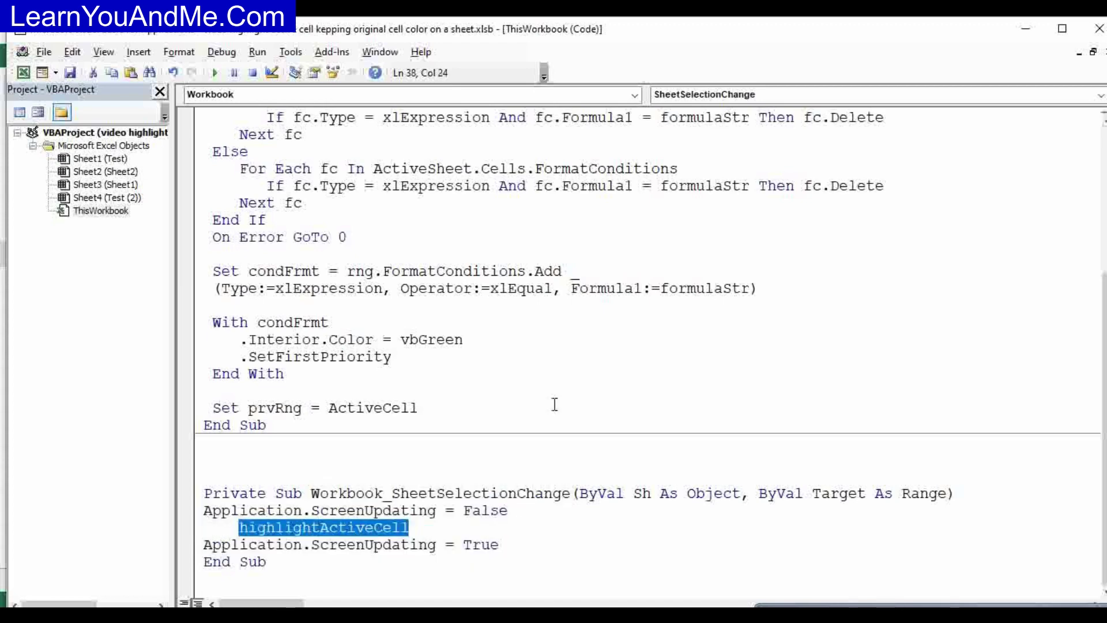
scroll(555, 404, up, 3)
scroll(288, 196, up, 1)
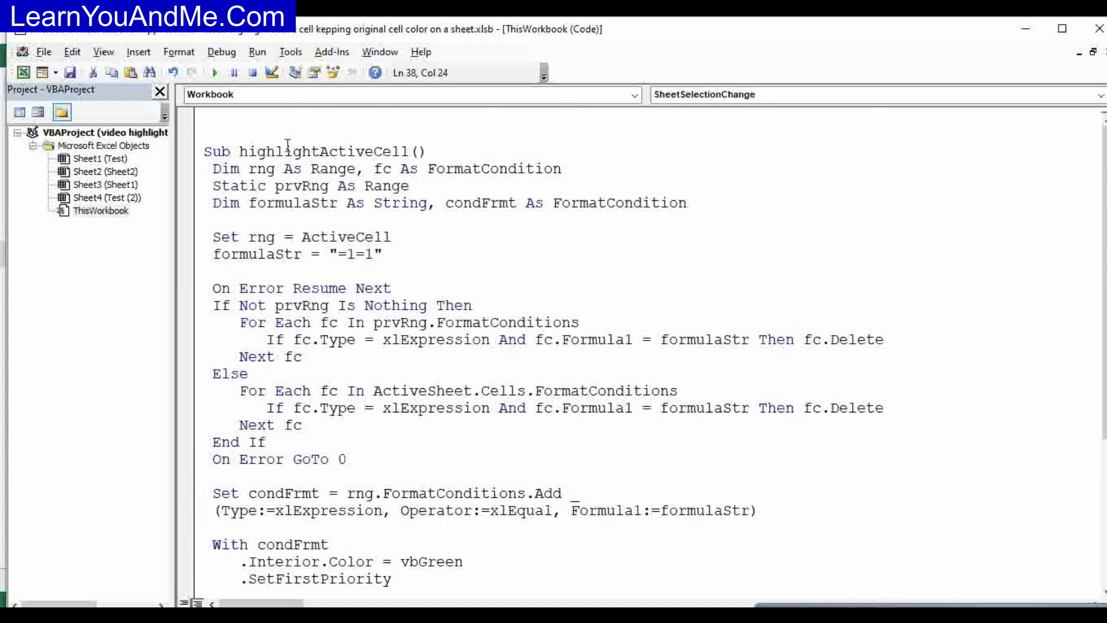
click(288, 151)
click(508, 302)
Back in Excel, select several Sheet1 cells, ending at I3, to check the green highlight
key(alt+F11)
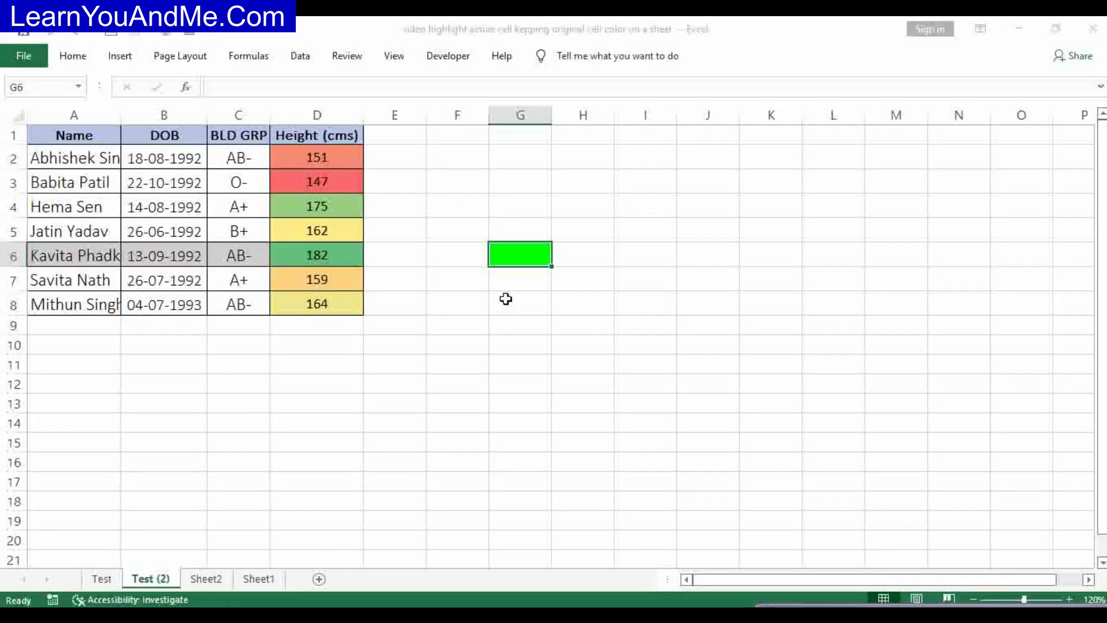
click(264, 576)
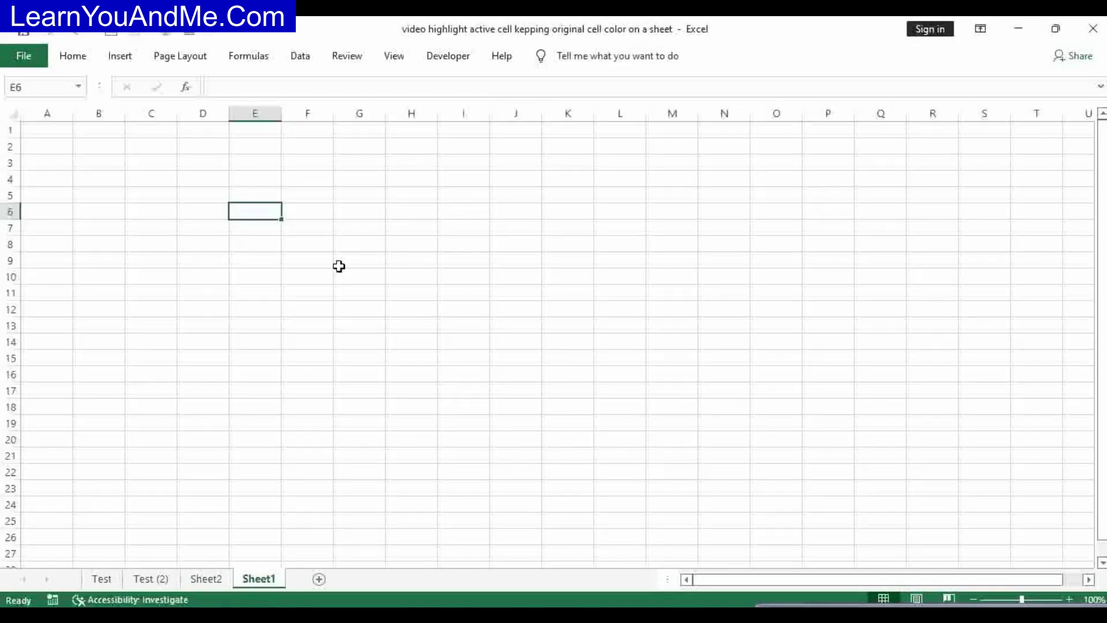
click(328, 260)
click(305, 341)
click(82, 257)
click(452, 166)
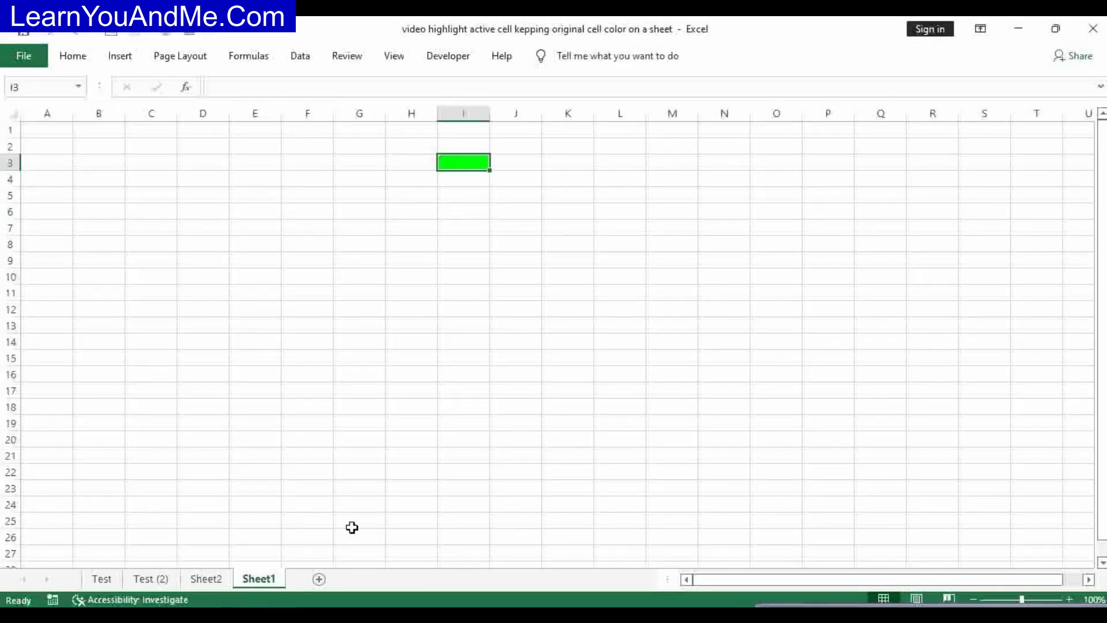
Add Sheet4 and select a few of its cells to test the highlight
click(366, 579)
click(324, 294)
click(513, 261)
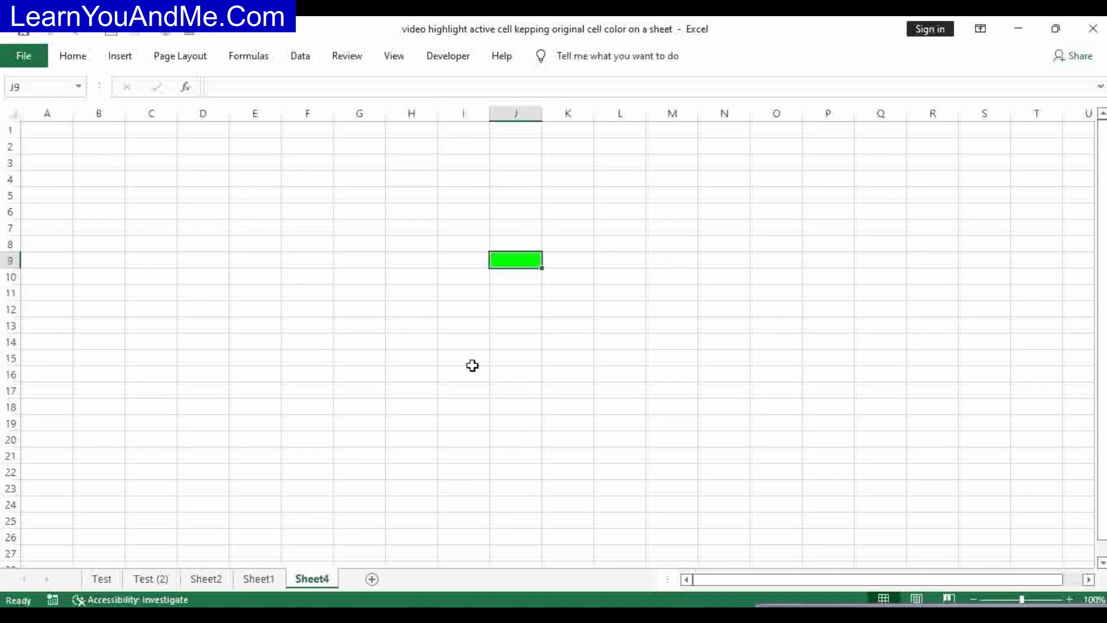
click(463, 390)
On Test (2), select a series of cells ending at H7, confirming each turns green
click(151, 578)
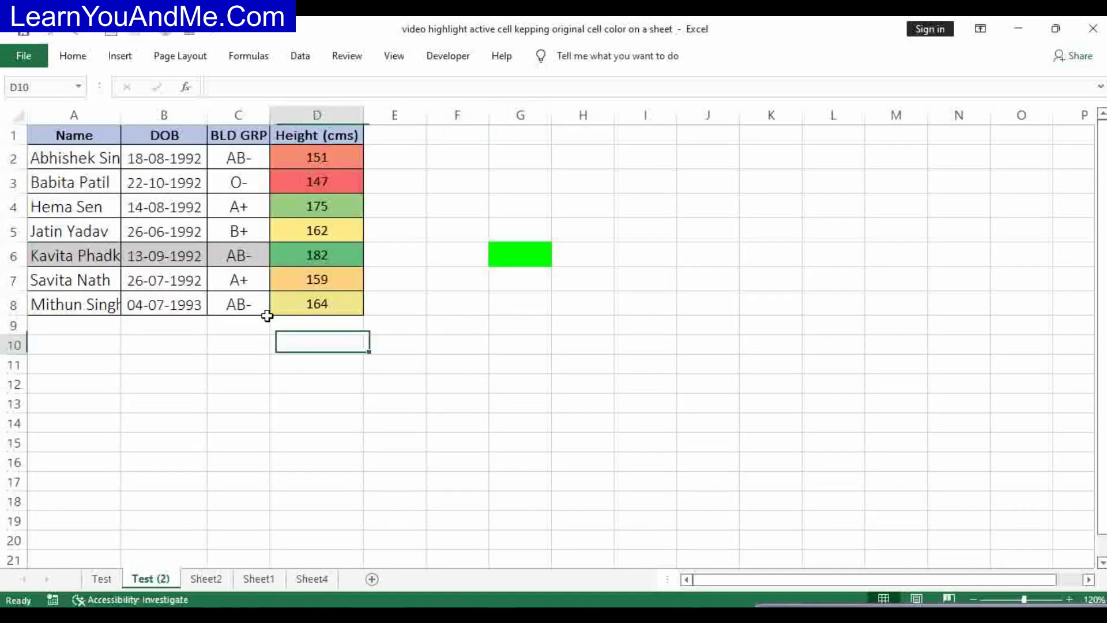
click(239, 255)
click(74, 230)
click(138, 391)
click(455, 230)
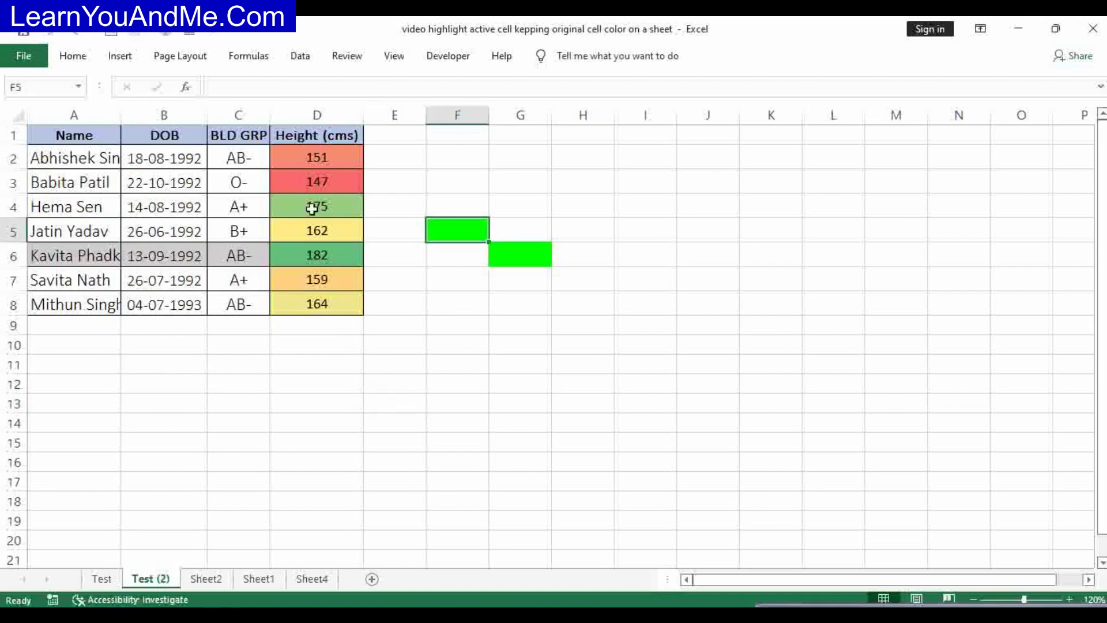
click(238, 207)
click(519, 279)
click(516, 301)
click(514, 254)
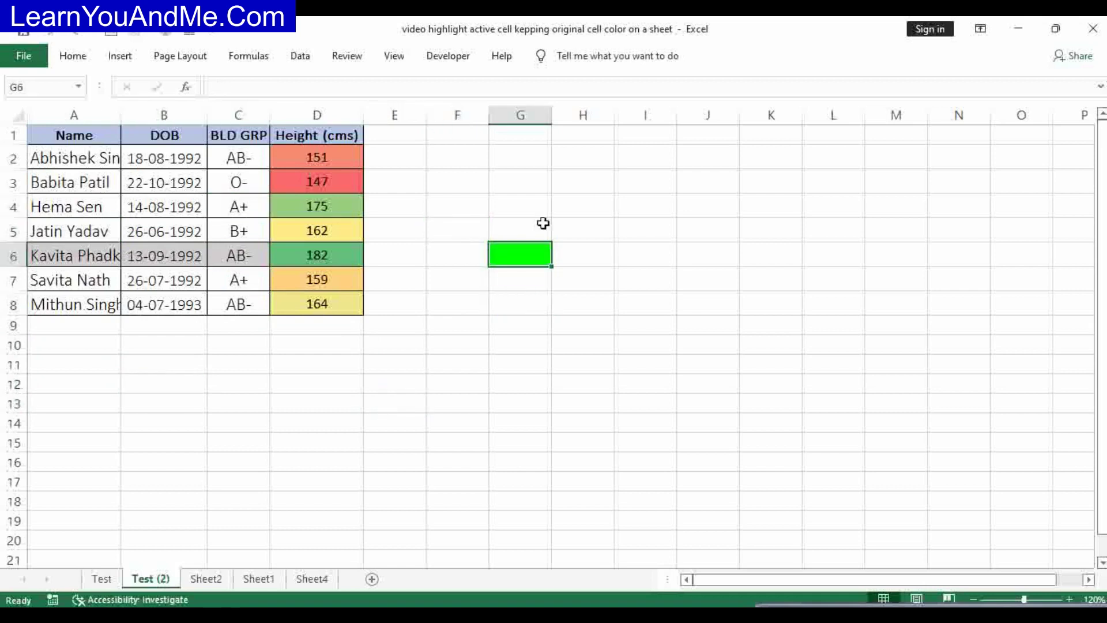
click(544, 223)
click(596, 198)
click(574, 276)
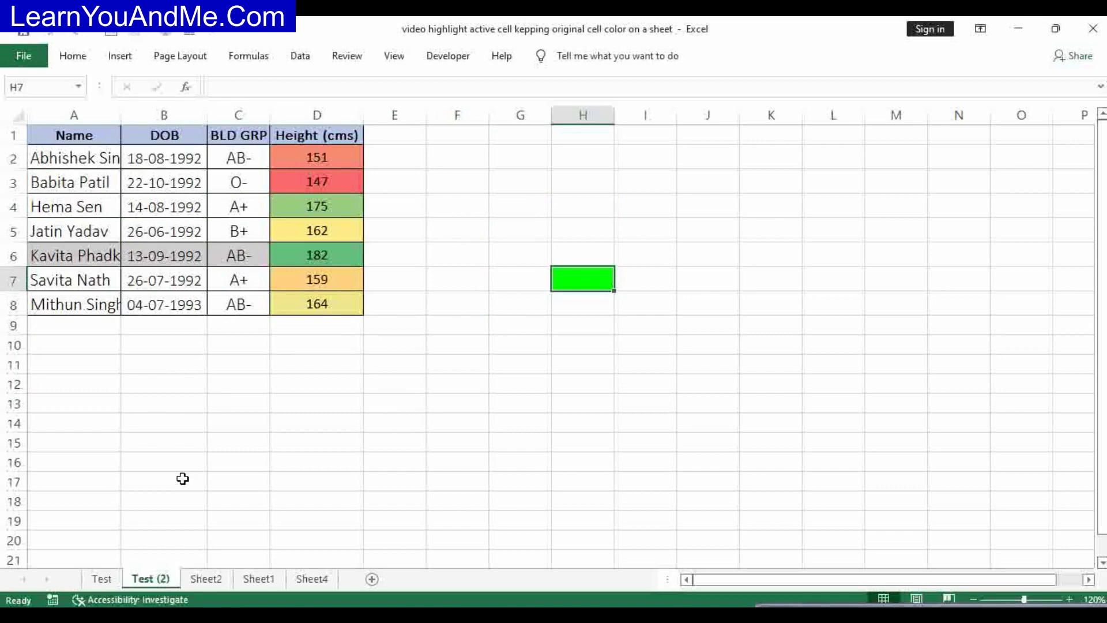
scroll(182, 477, down, 2)
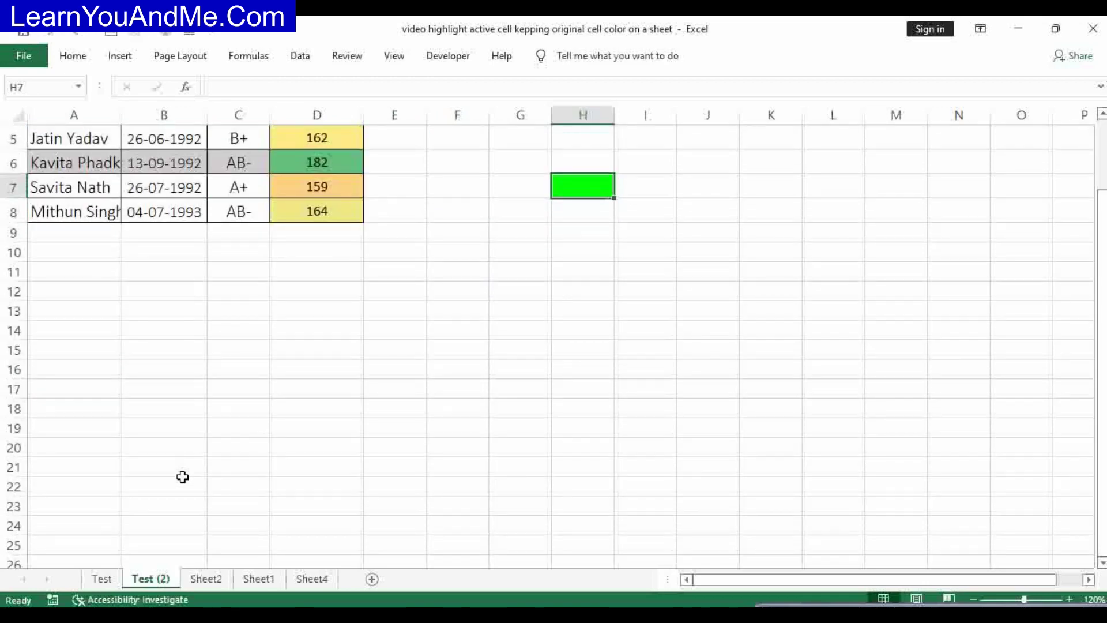
scroll(160, 462, up, 2)
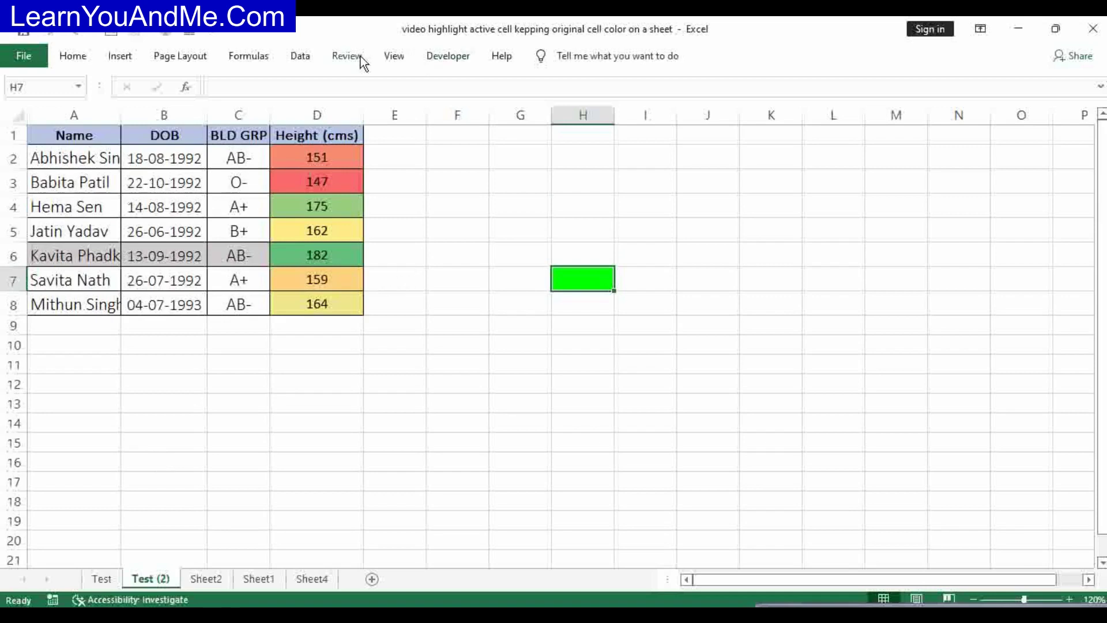
Password-protect Test (2) from the Review tab, then select a cell to trigger run-time error 1004
click(348, 56)
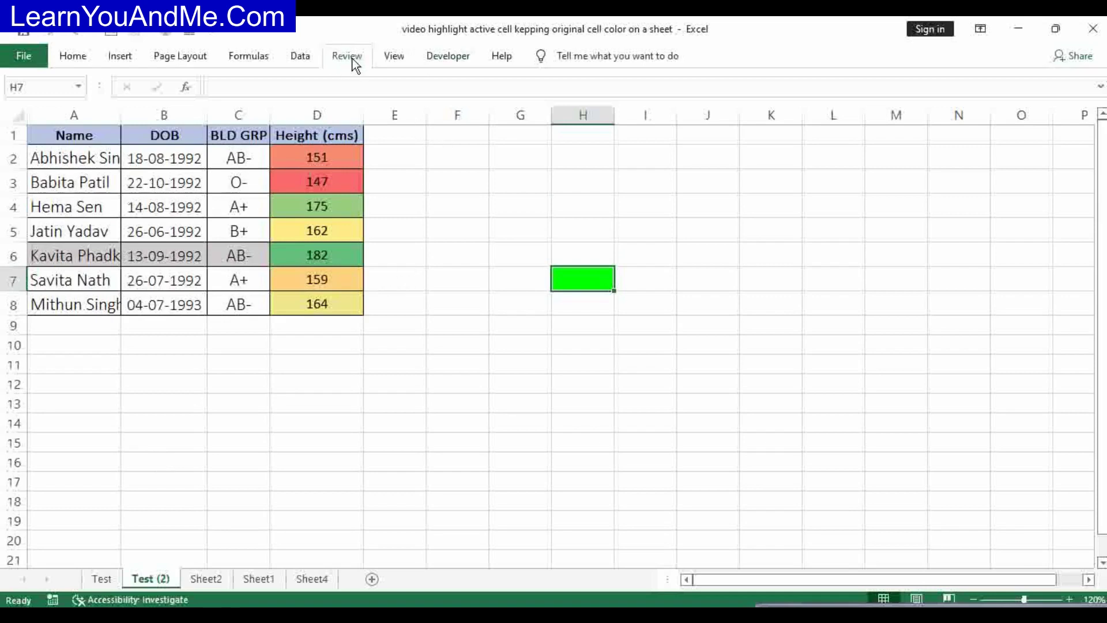
click(352, 57)
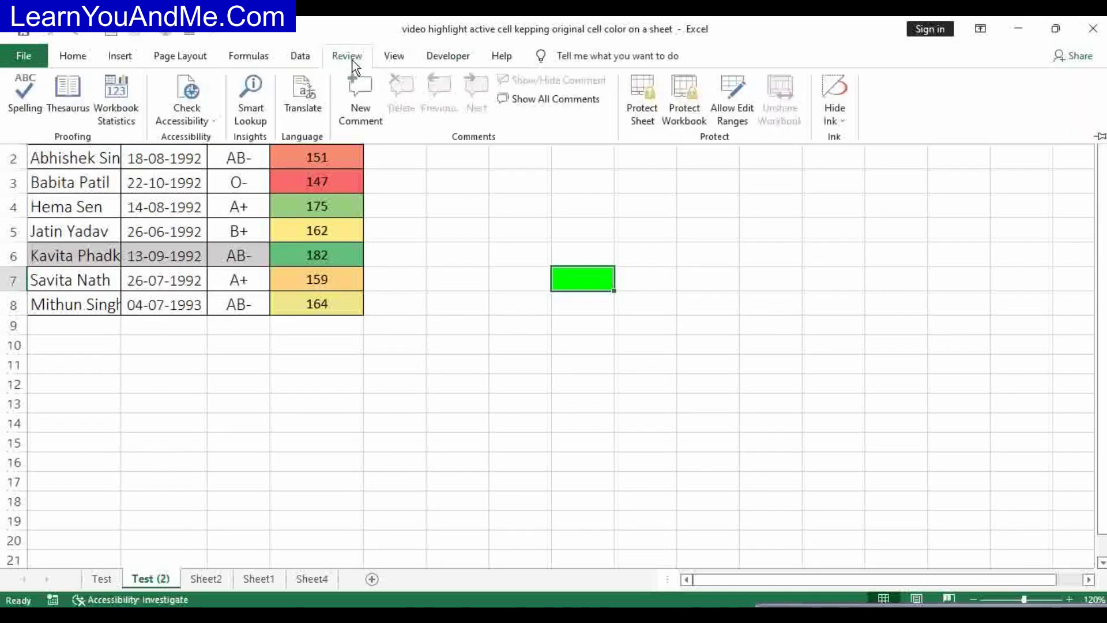
click(644, 111)
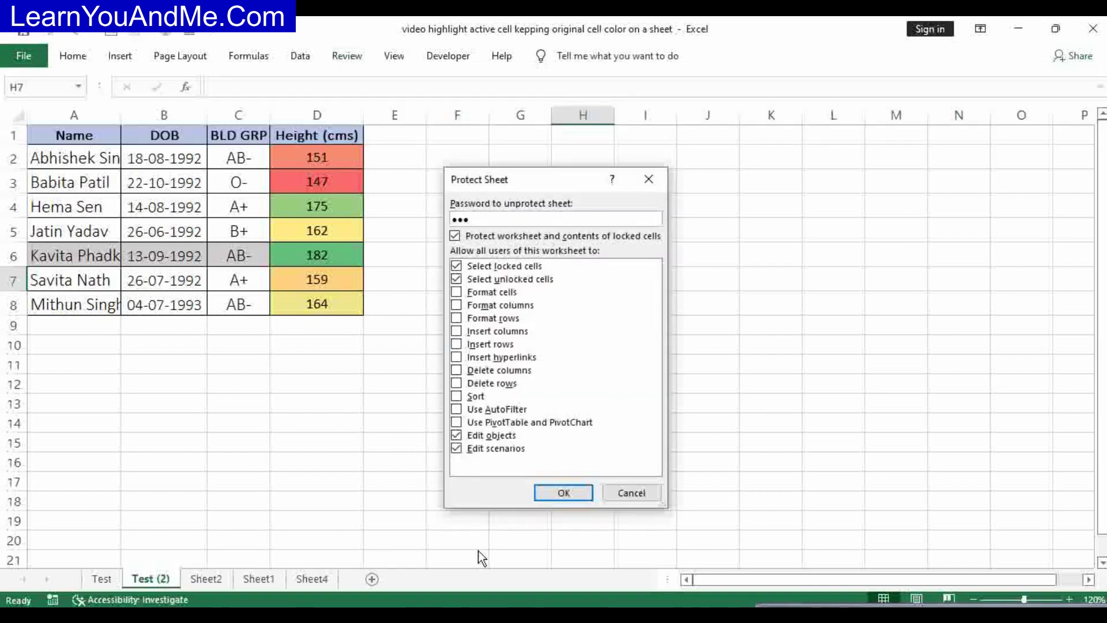
click(566, 491)
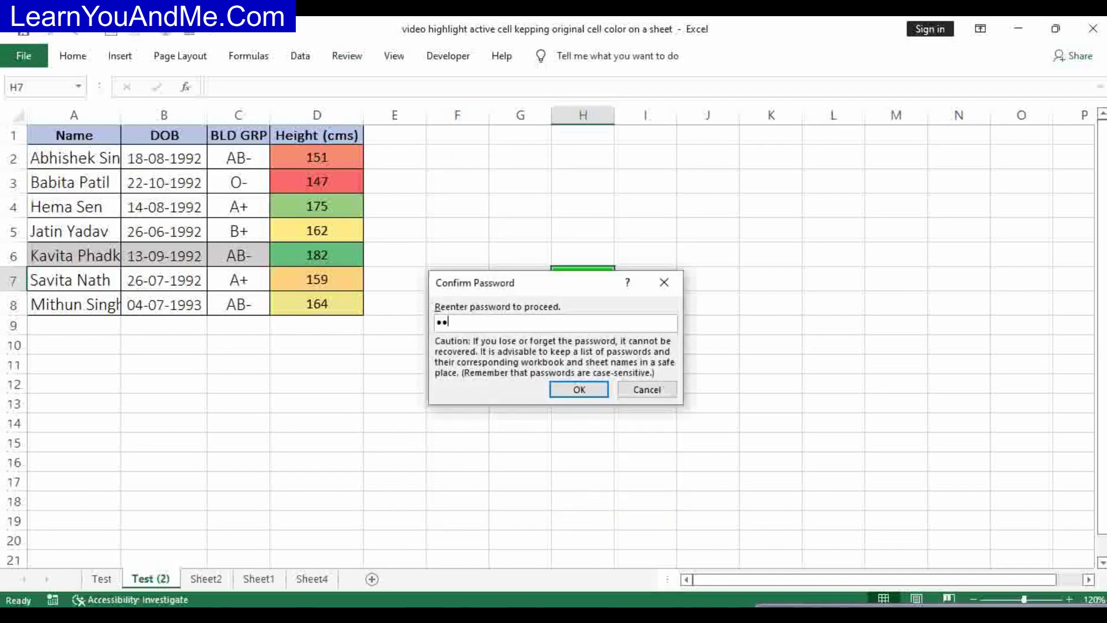
click(586, 391)
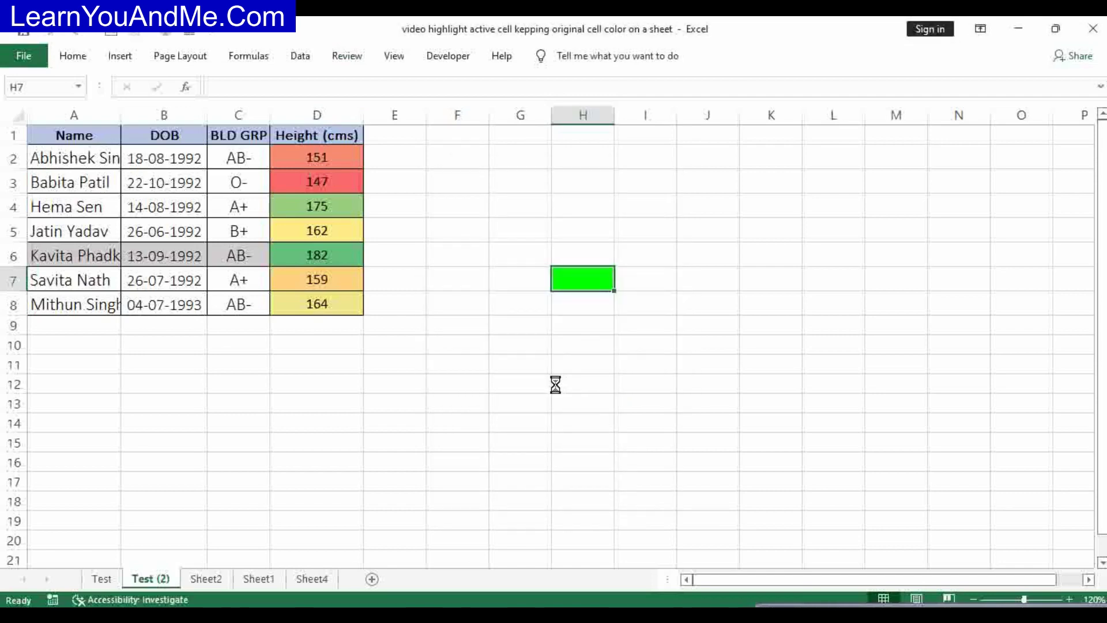
click(399, 360)
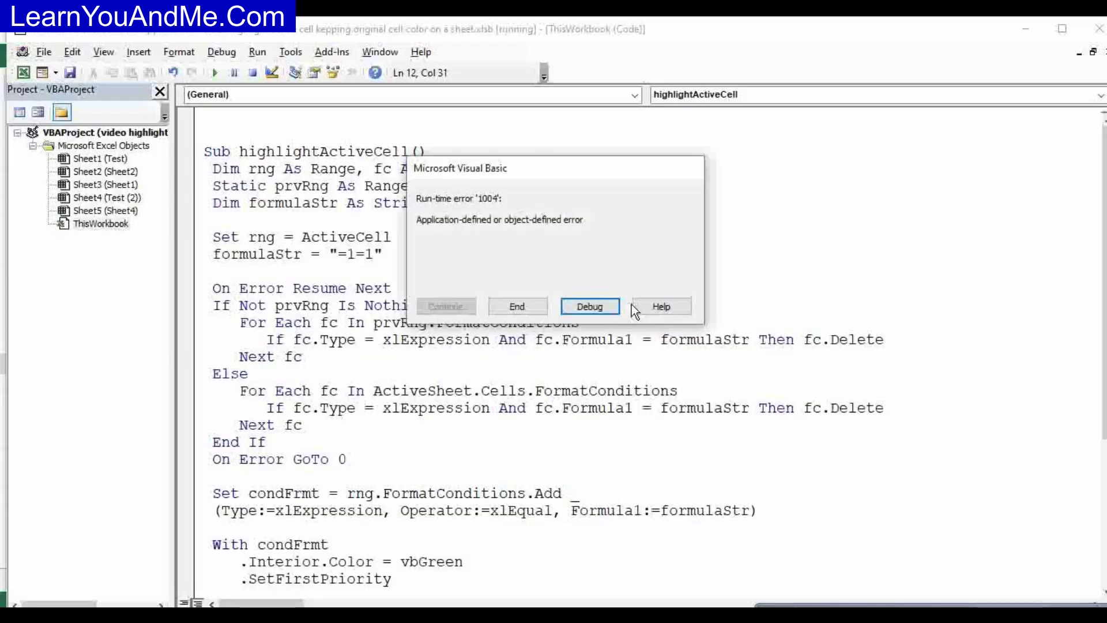
Debug to the failing FormatConditions.Add line and stop the paused macro
click(584, 306)
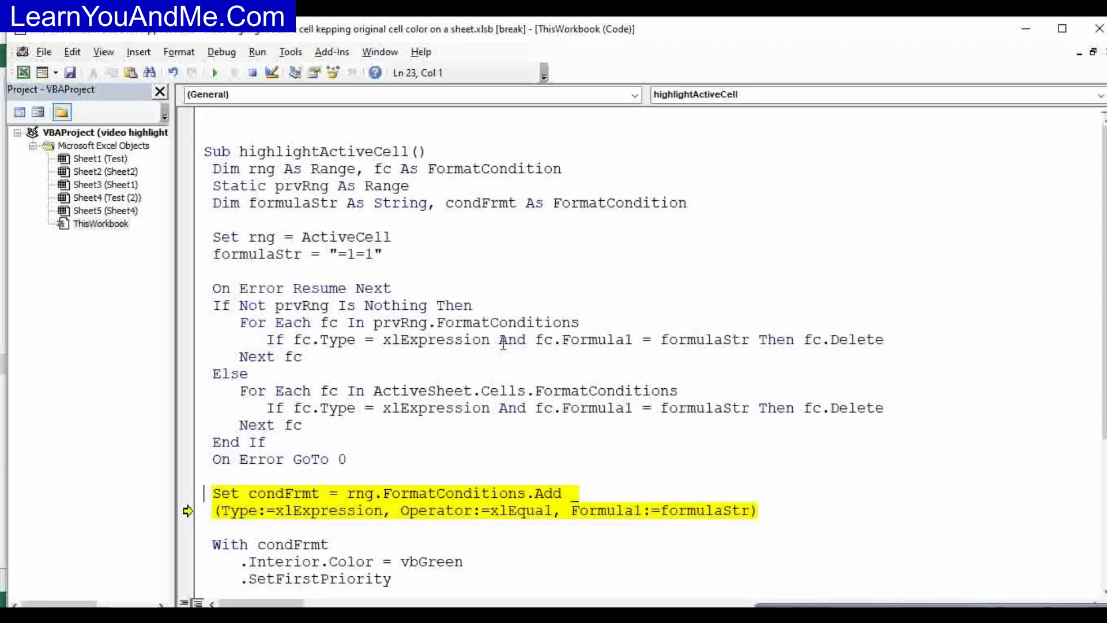
scroll(502, 345, down, 3)
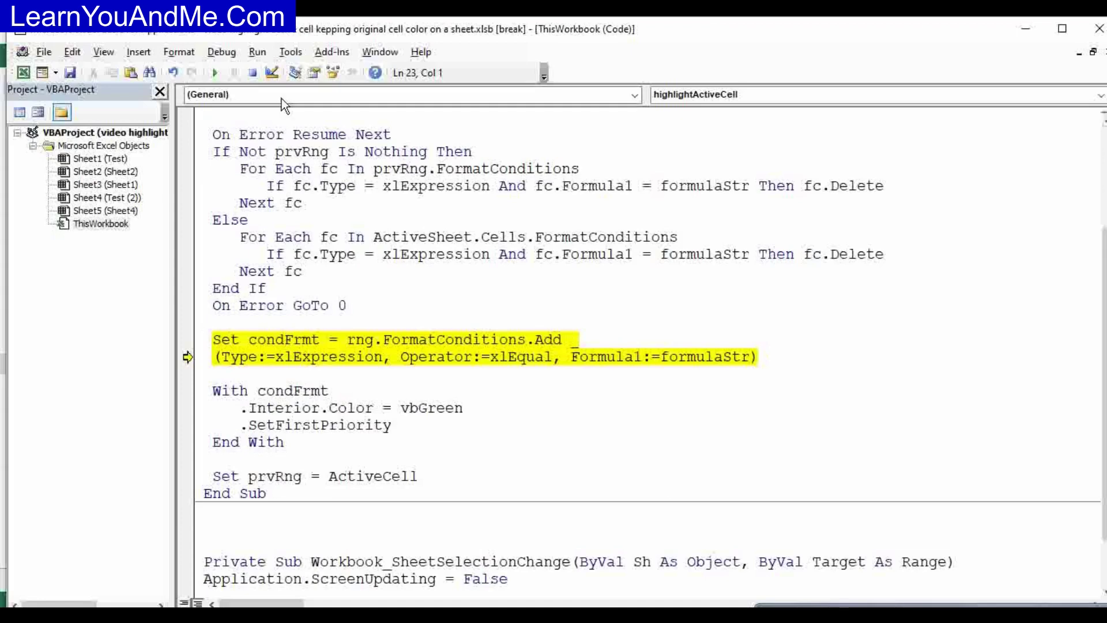
click(252, 73)
Close the code window and reopen ThisWorkbook's code at the selection-change procedure
click(1091, 33)
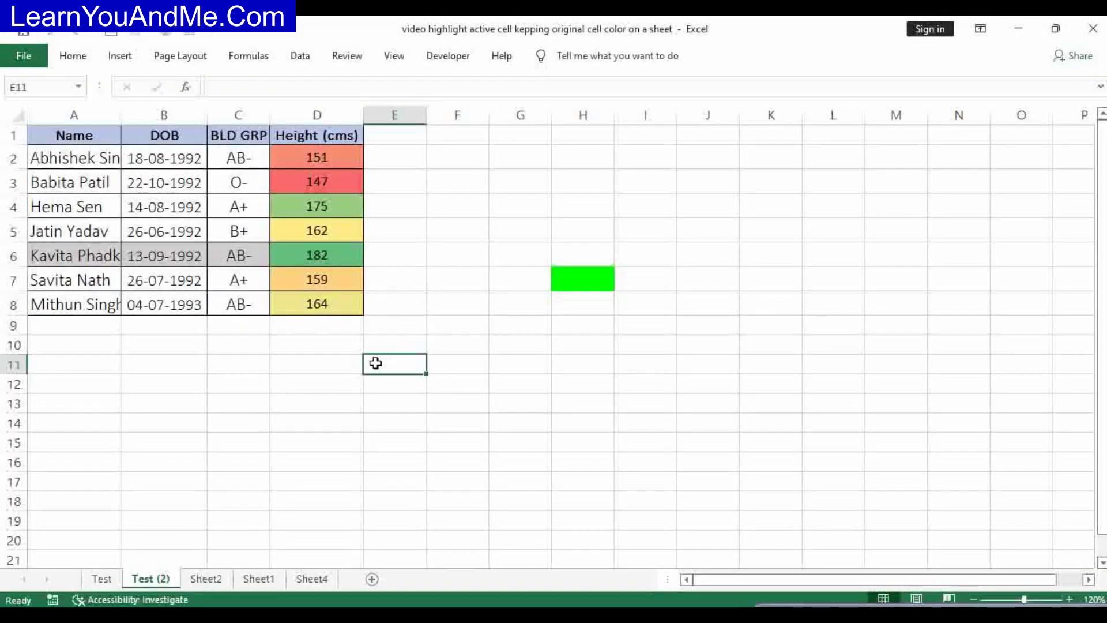
click(110, 31)
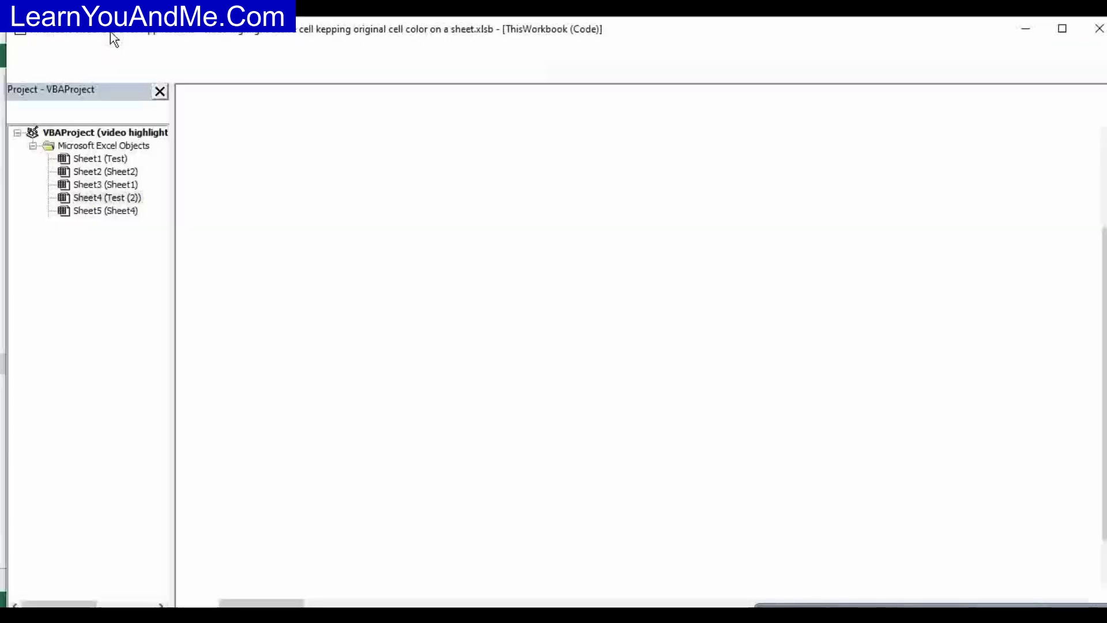
scroll(296, 465, down, 1)
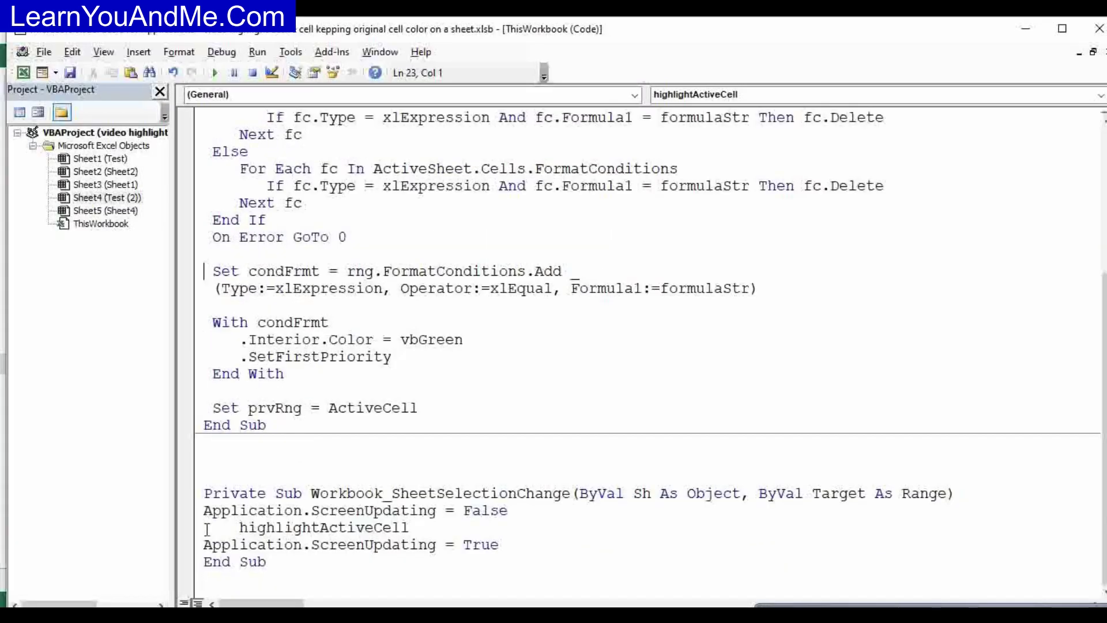
Insert an ActiveSheet.Unprotect line with the sheet password above the highlightActiveCell call
drag(206, 528, 443, 530)
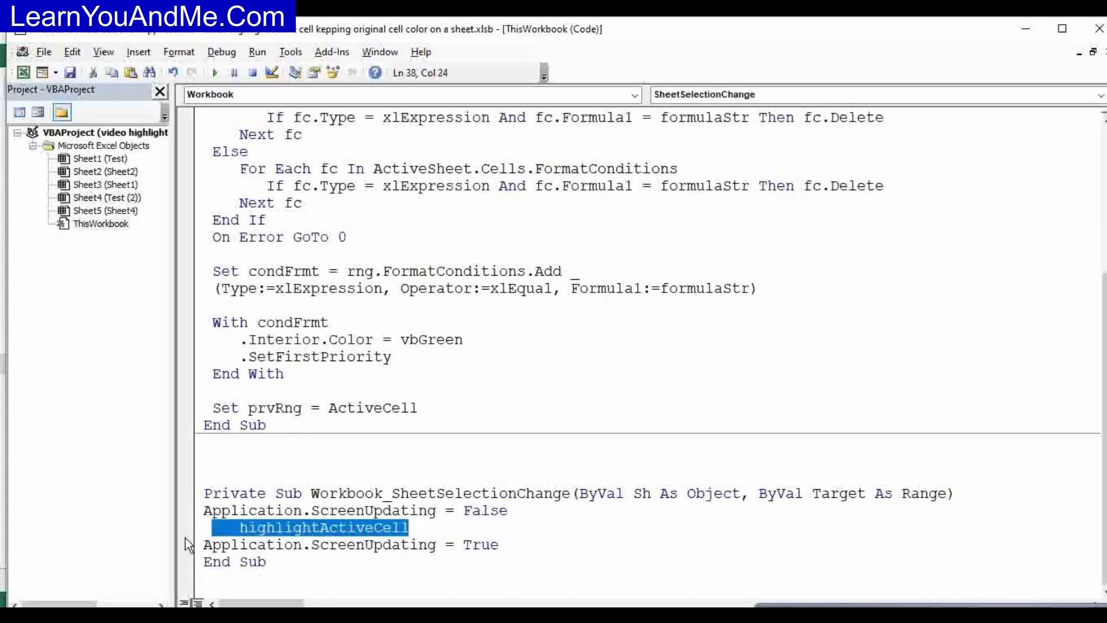
click(230, 528)
click(208, 528)
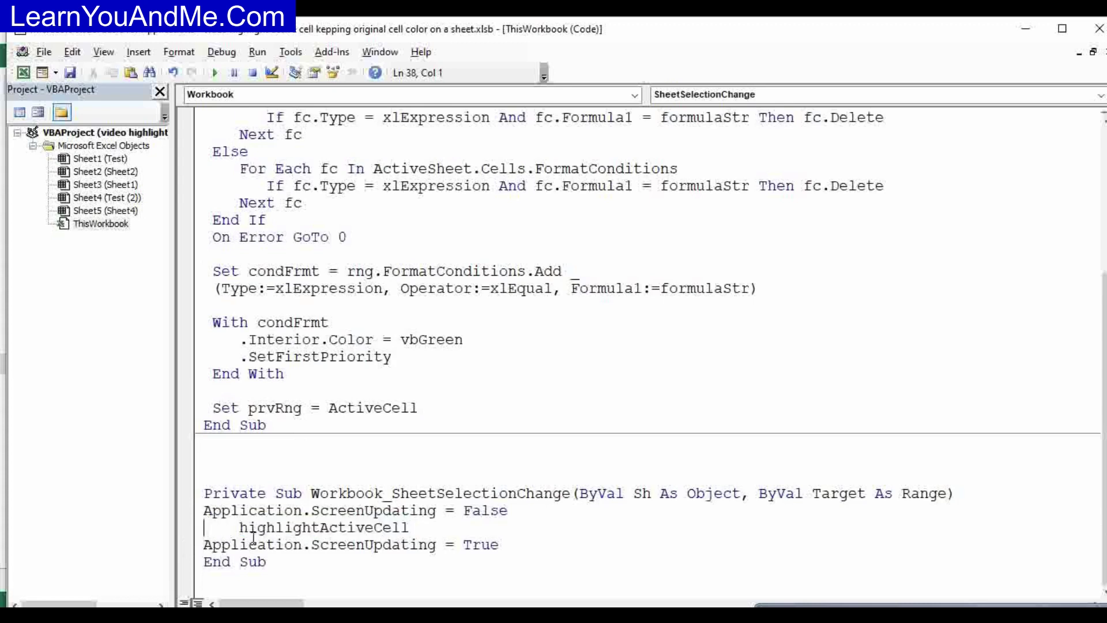
key(Return)
key(Up)
key(ctrl+space)
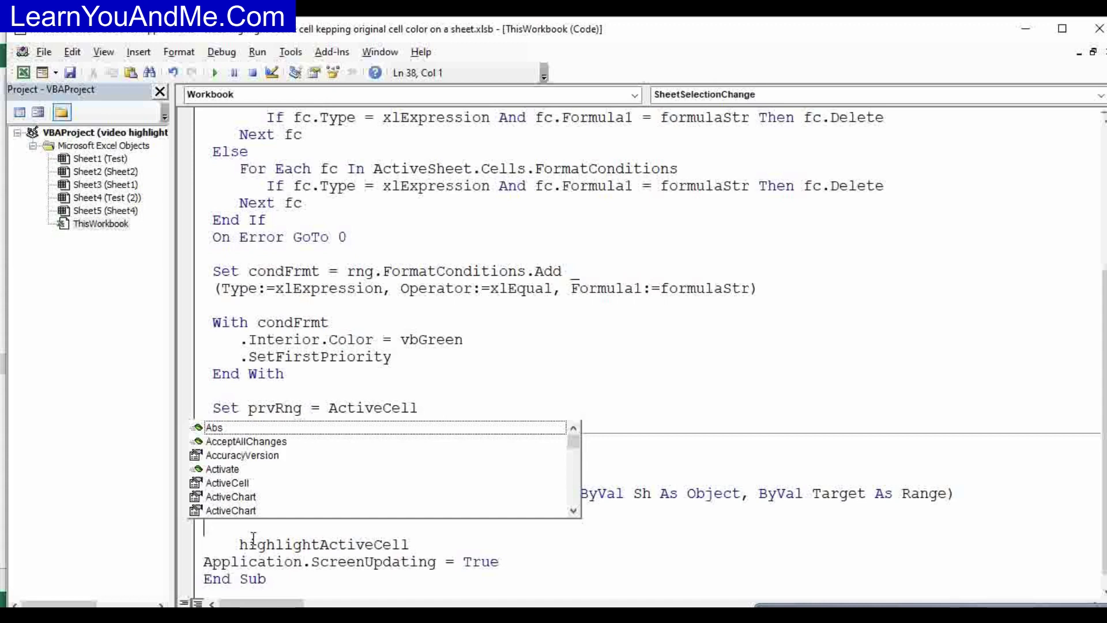
text(ACTIVESHE)
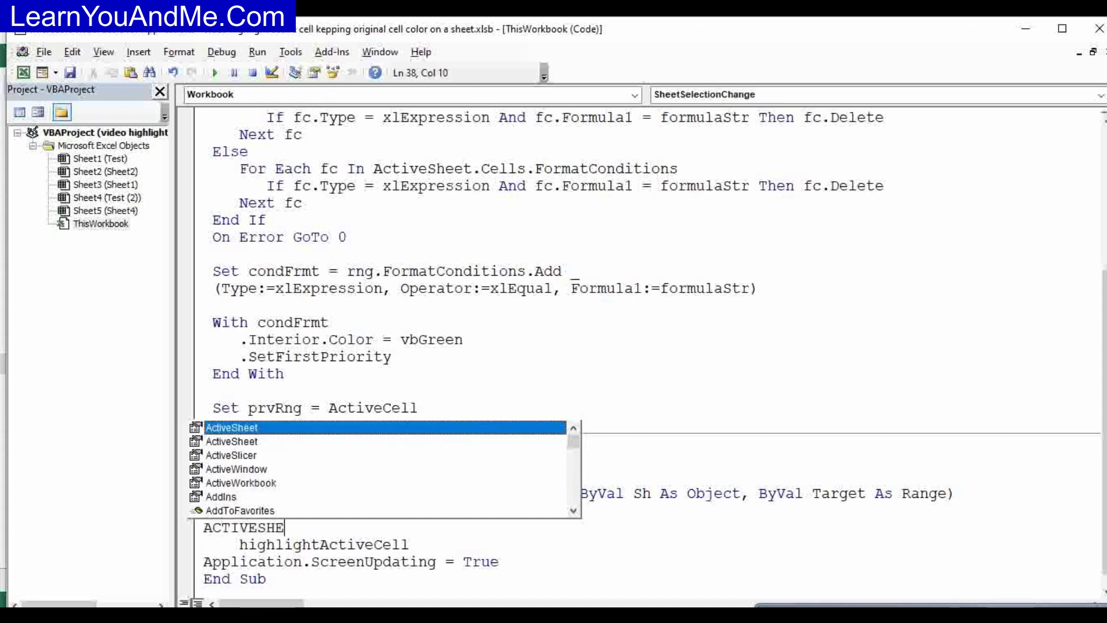
key(Tab)
text(.U)
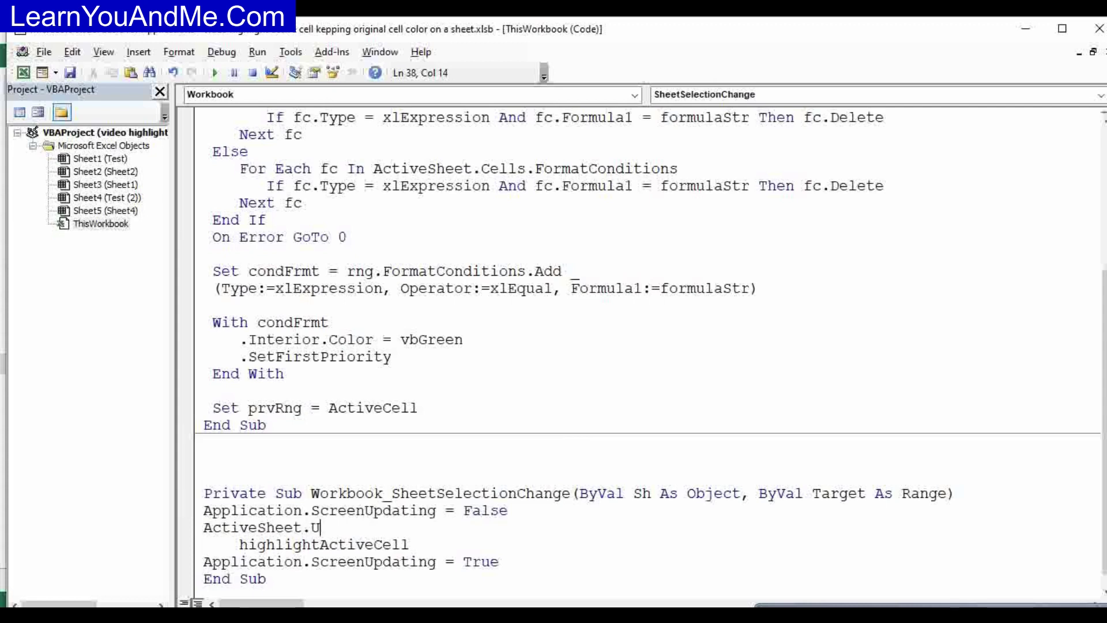
text(NPROTECT )
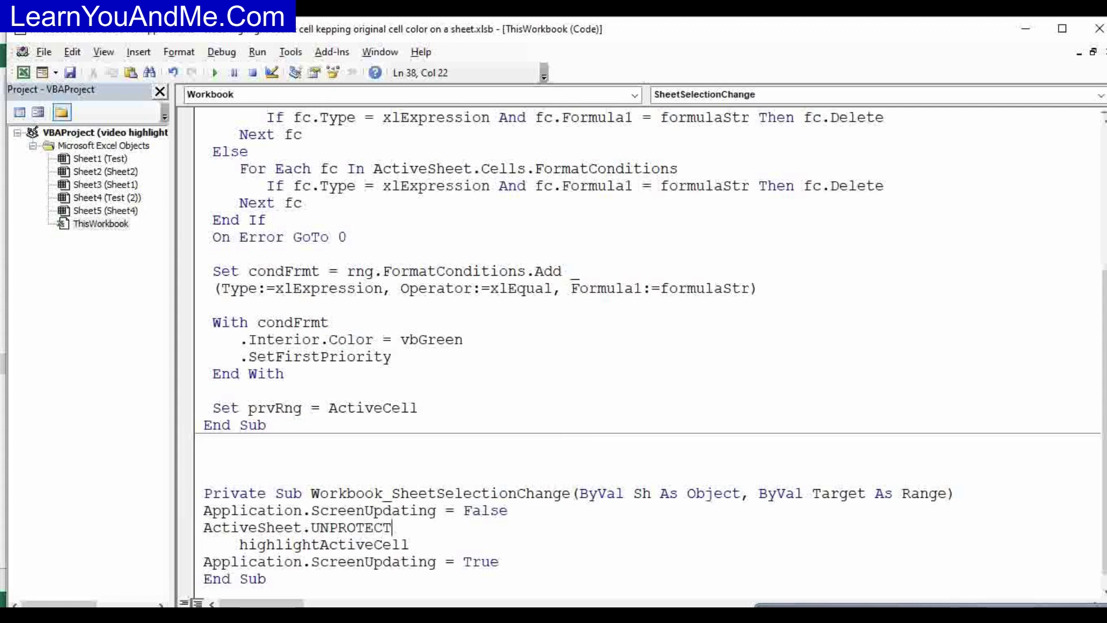
Copy that line below highlightActiveCell and change it to ActiveSheet.Protect
drag(534, 527, 203, 527)
key(ctrl+c)
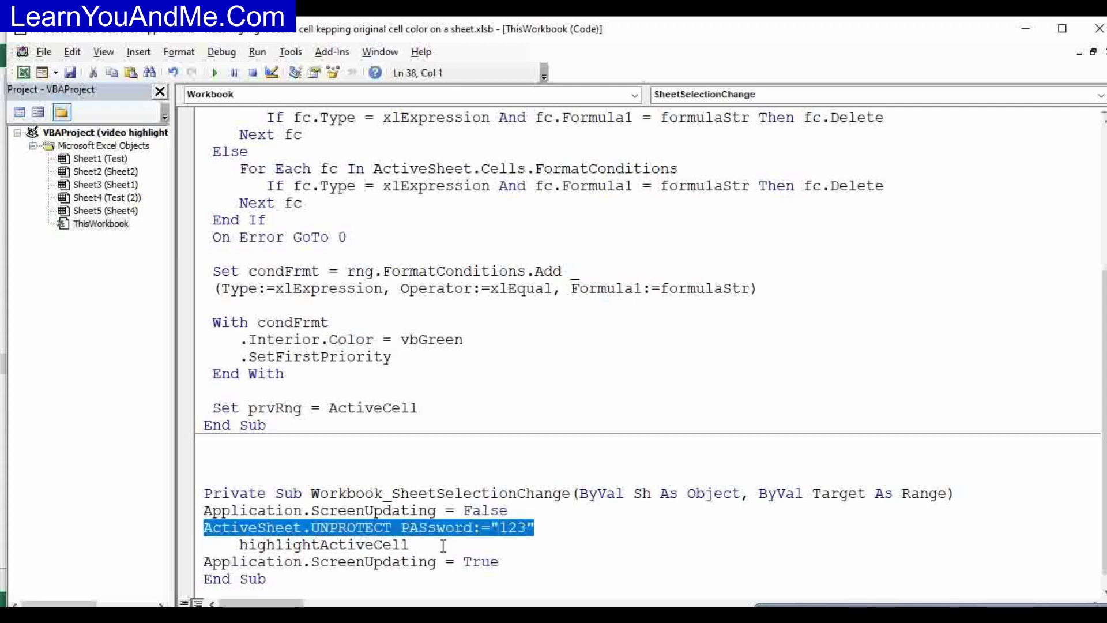
click(408, 544)
key(Return)
key(BackSpace)
key(BackSpace)
key(BackSpace)
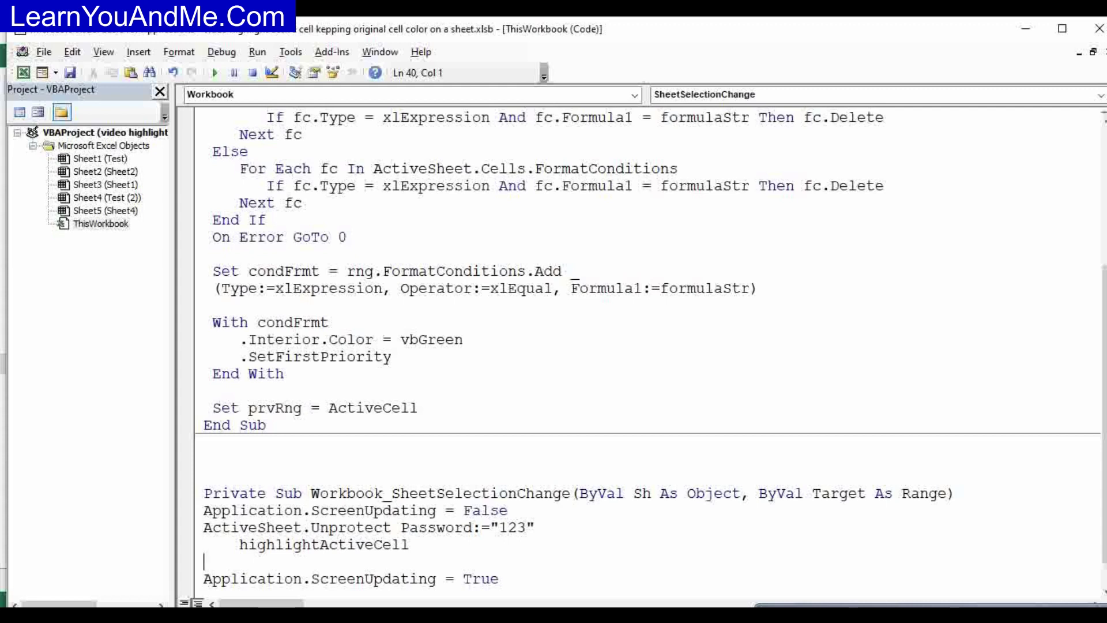
key(ctrl+v)
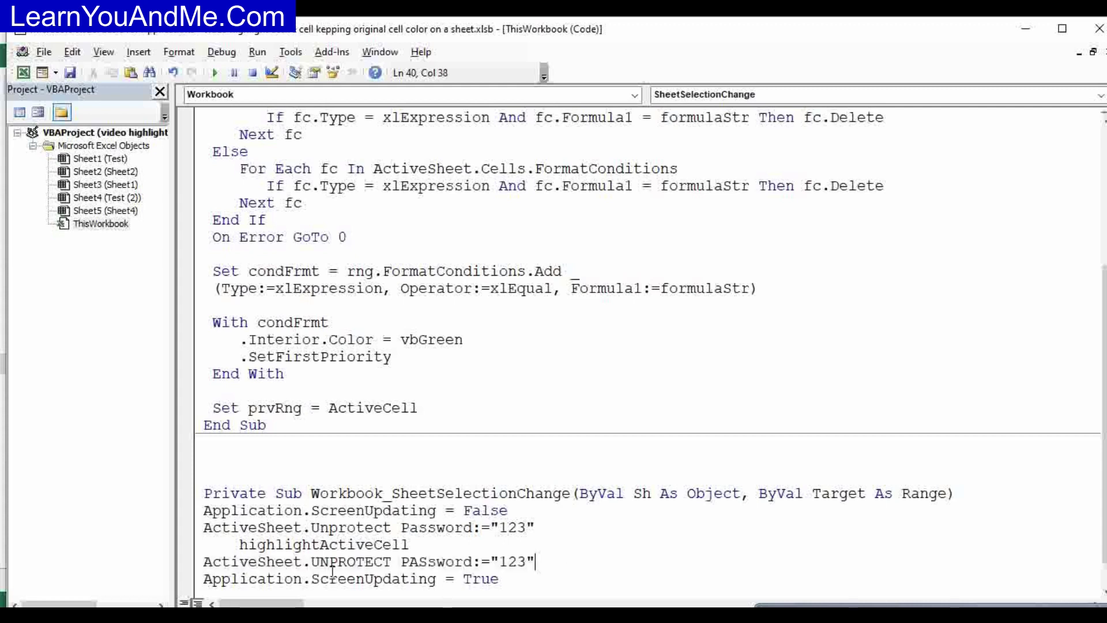
click(330, 566)
key(BackSpace)
key(BackSpace)
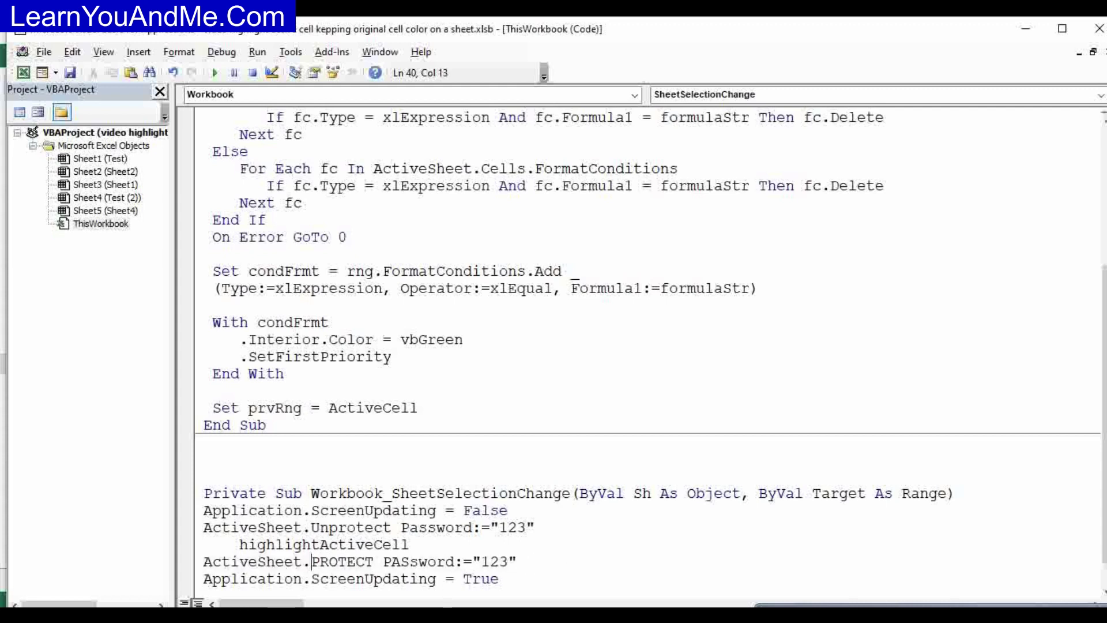
click(400, 527)
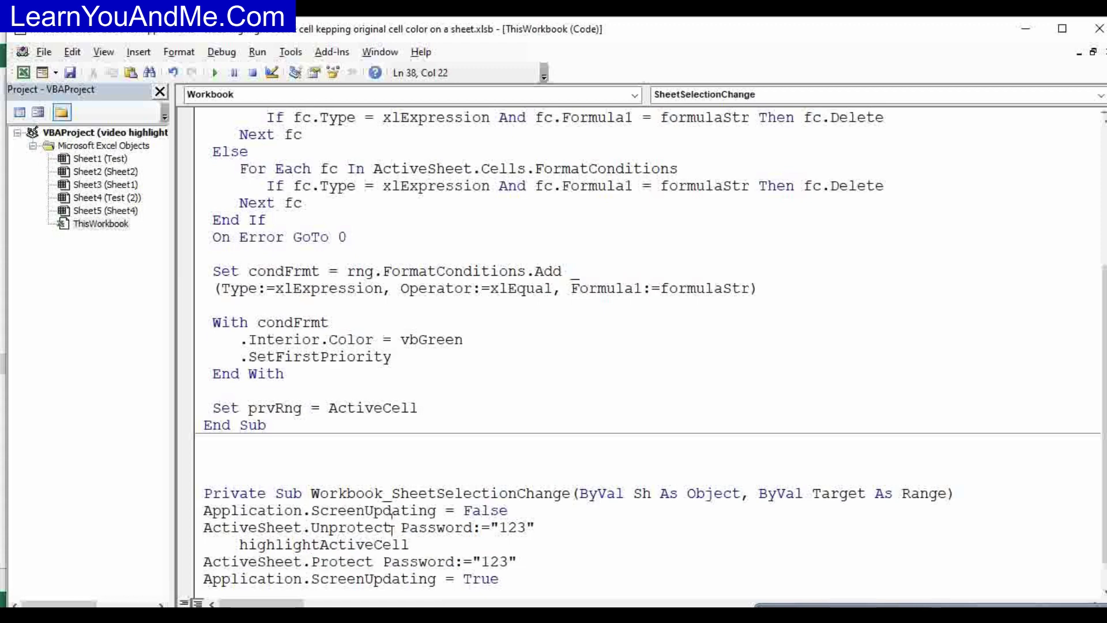
Return to Test (2) and select cells such as E12 and B11, watching the green fill follow
click(23, 72)
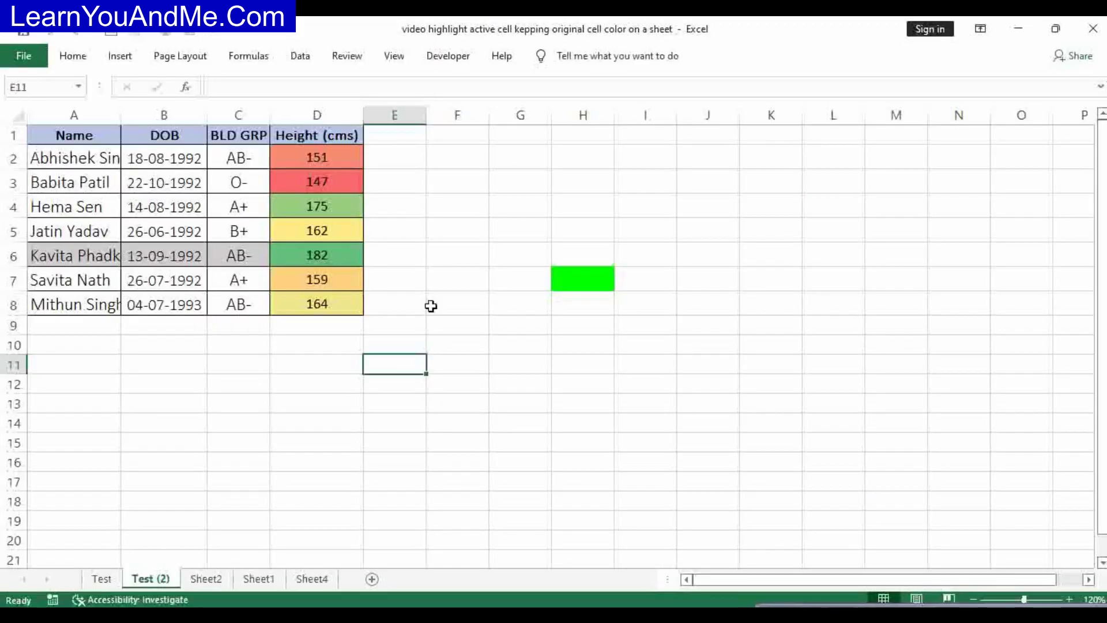
click(448, 304)
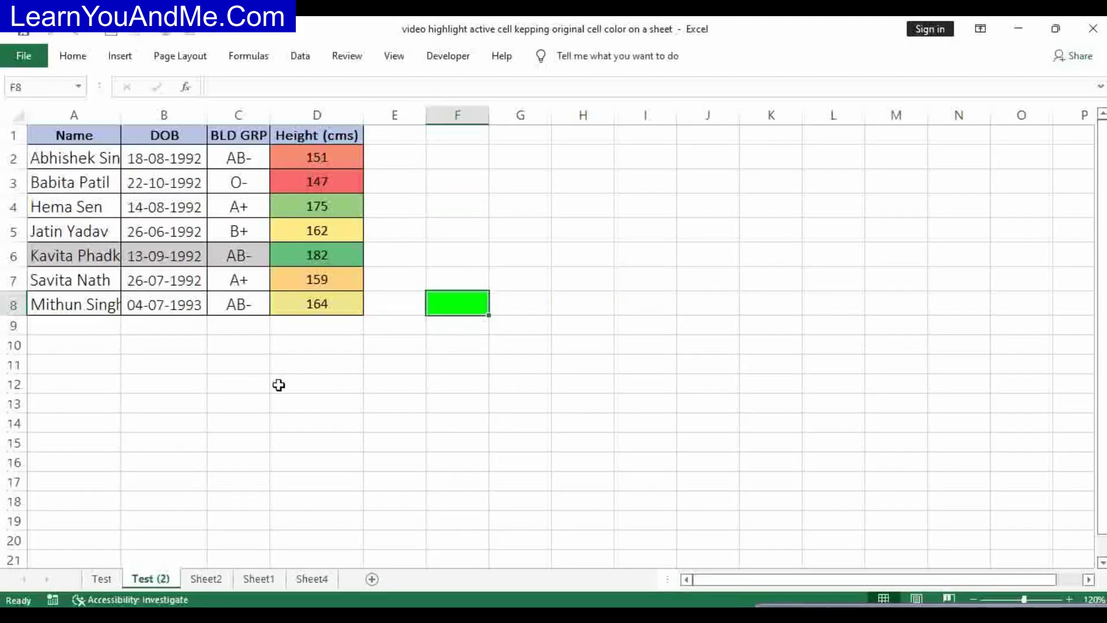
click(279, 383)
click(178, 350)
click(573, 214)
click(415, 378)
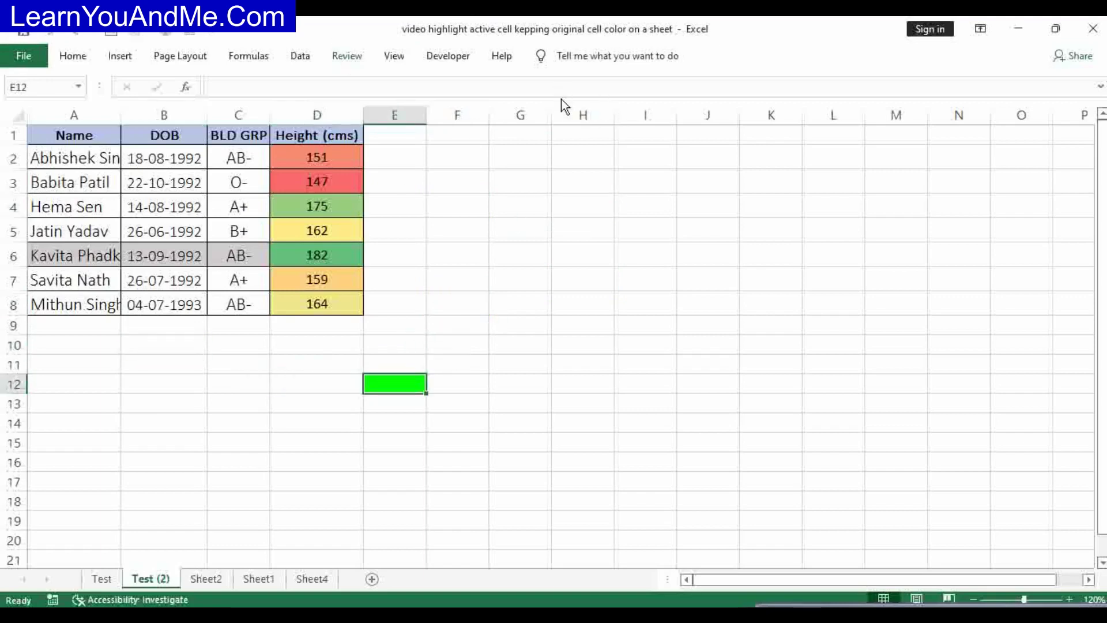
click(467, 209)
click(494, 207)
click(440, 299)
click(155, 365)
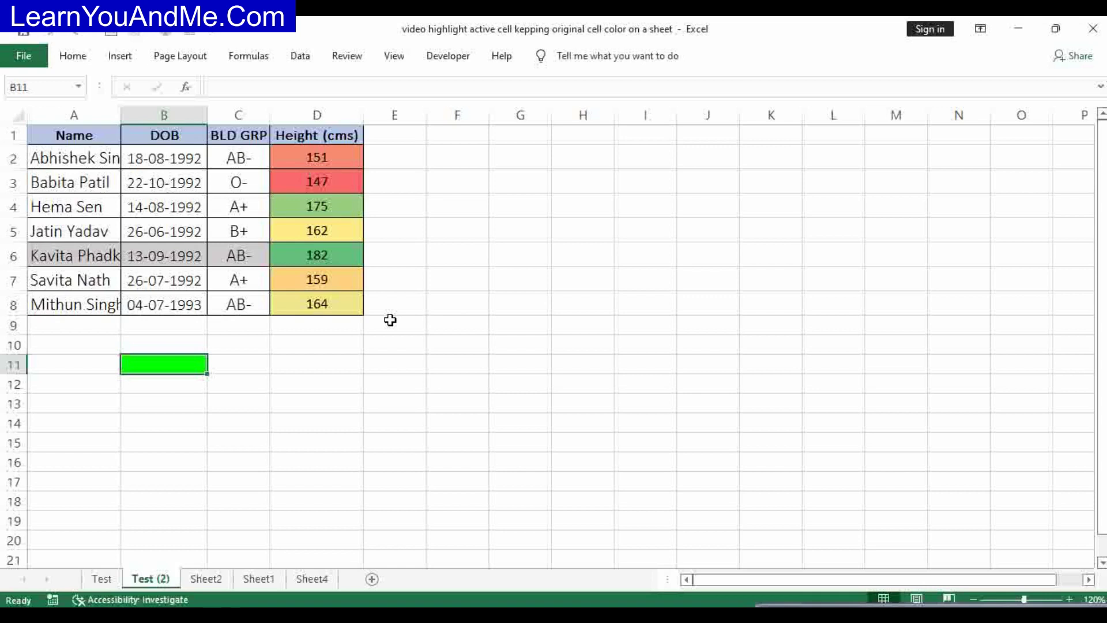
Select B4, B2, B1, B5, B6, B9, B12, D13 and C11, confirming the highlight moves without errors
click(147, 208)
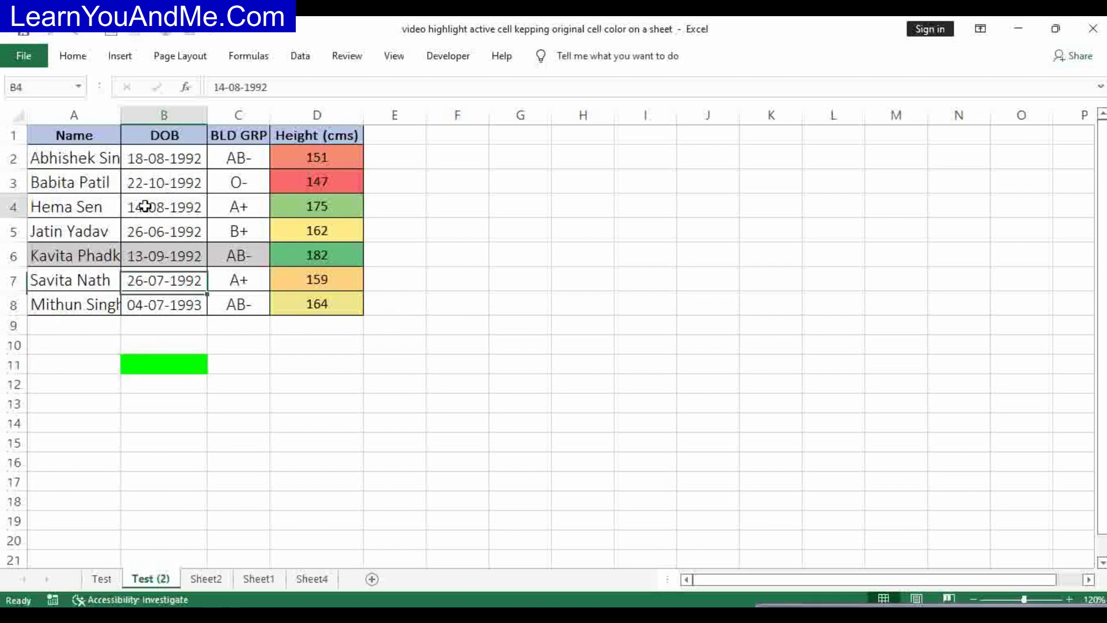
click(158, 162)
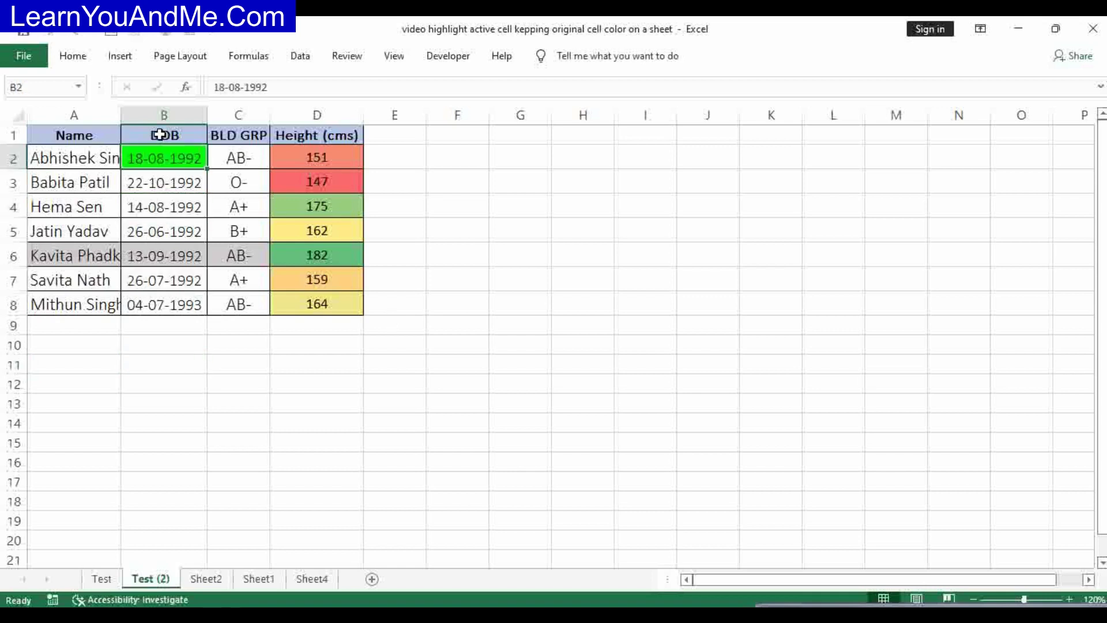
click(160, 135)
click(153, 222)
click(154, 255)
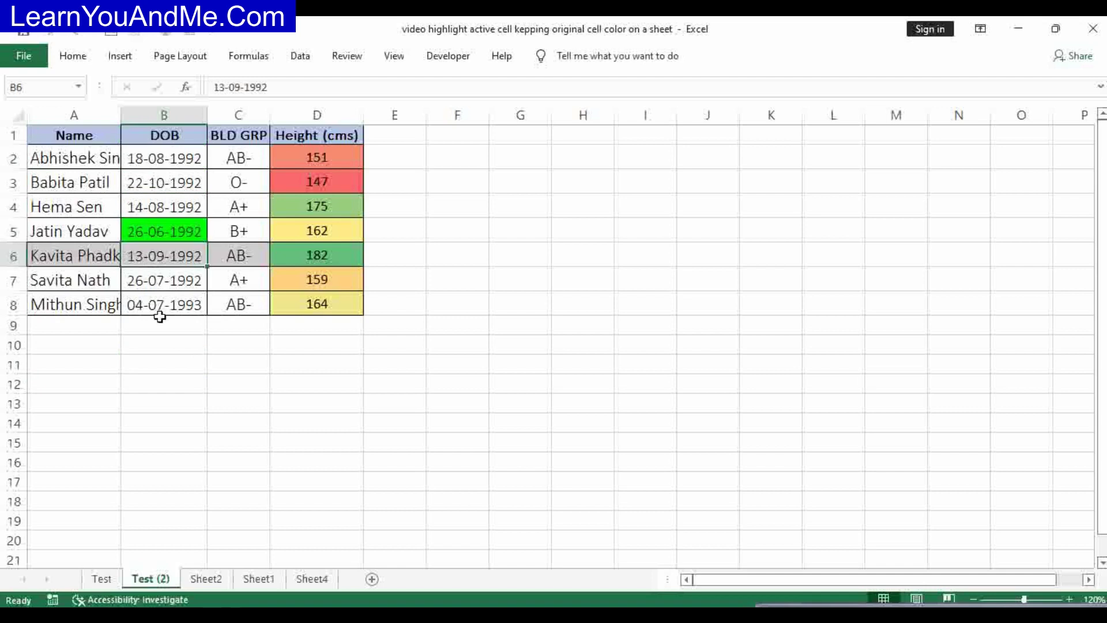
click(159, 323)
click(157, 385)
click(330, 401)
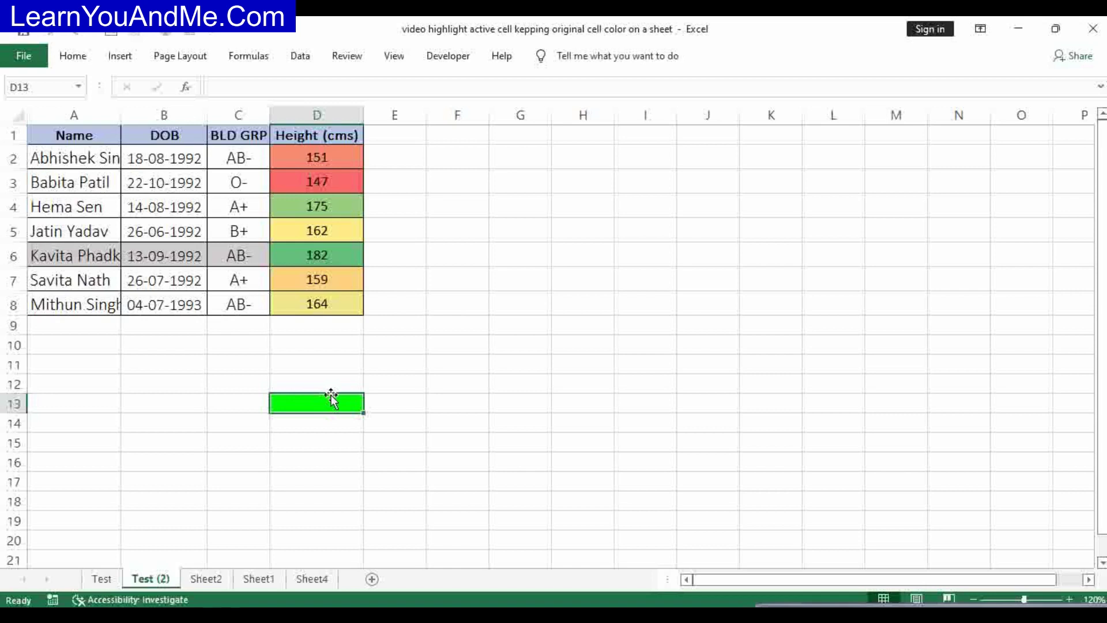
click(240, 365)
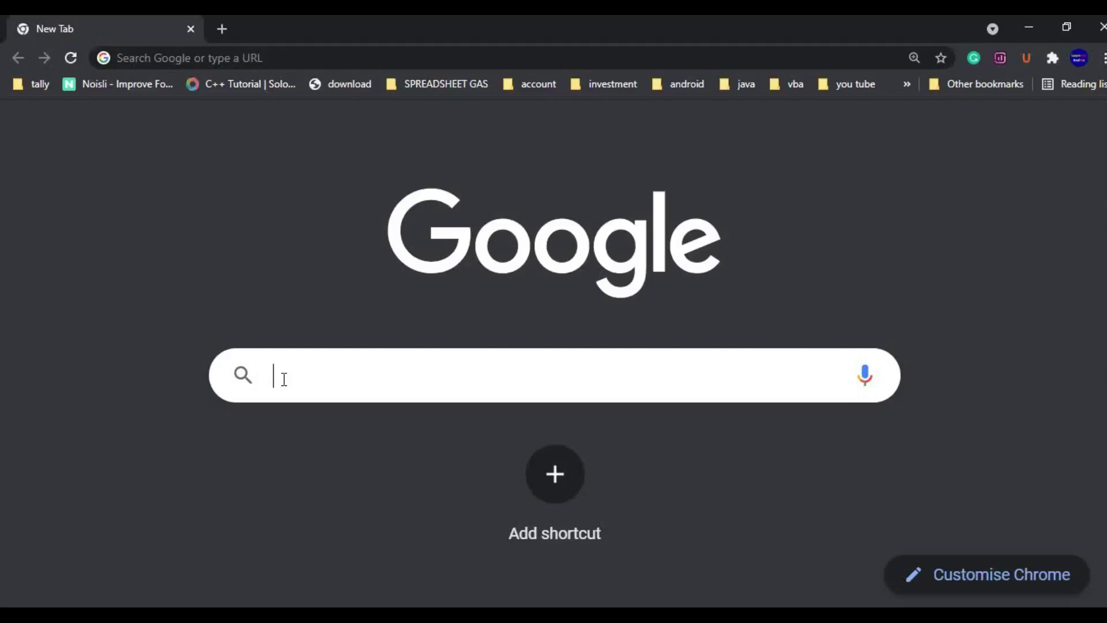
Load learnyouandme.com in Chrome and allow its notifications on both the site and browser prompts
text(learn)
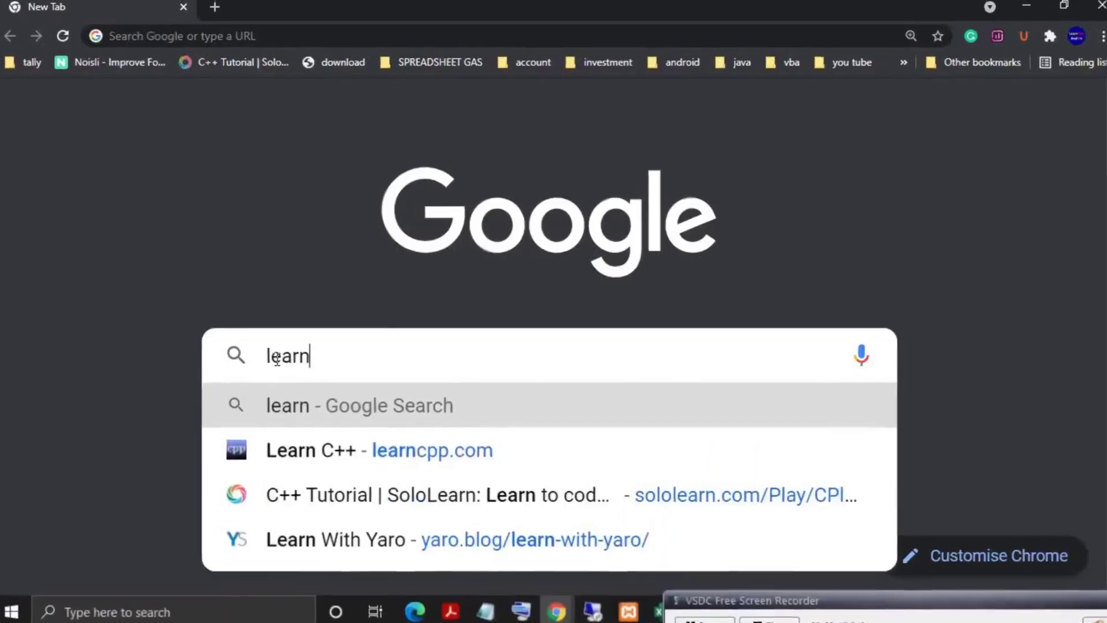
text(youand)
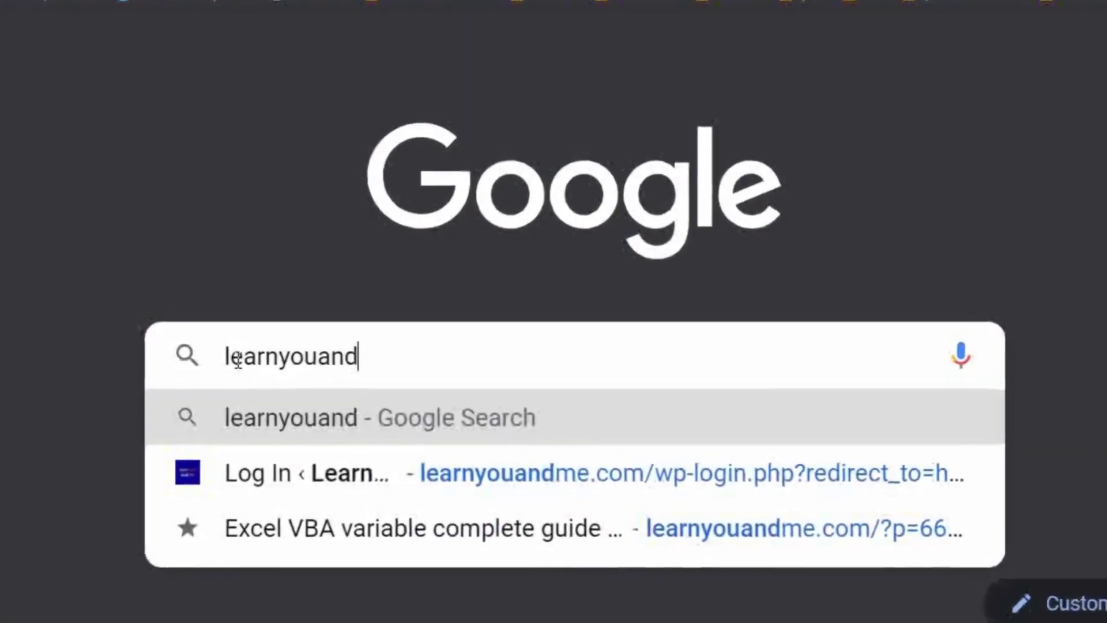
text(me.com)
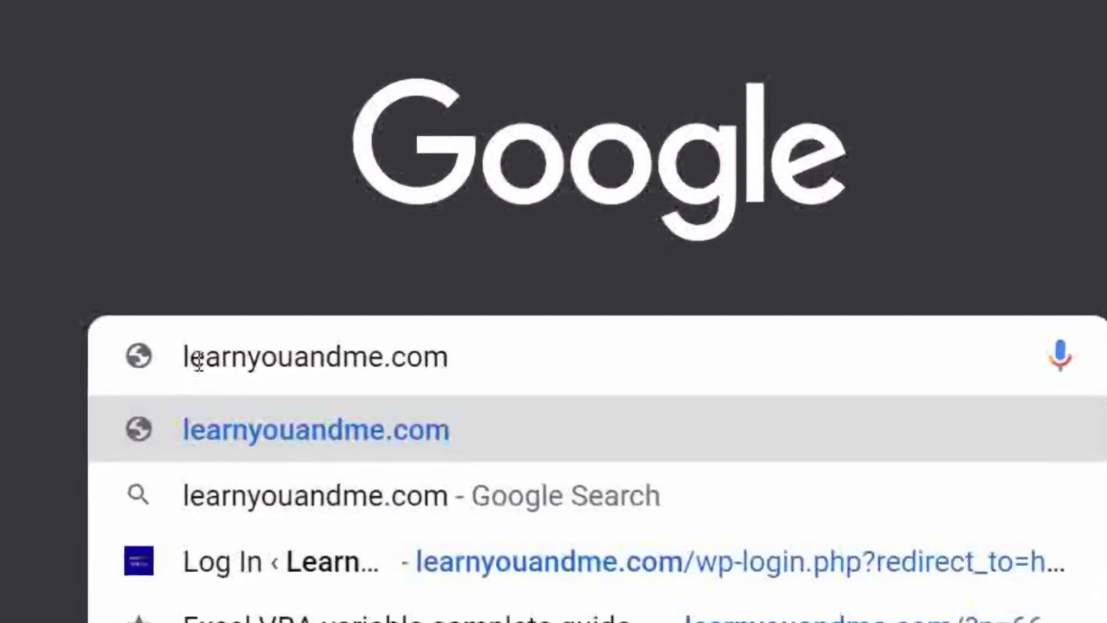
key(Return)
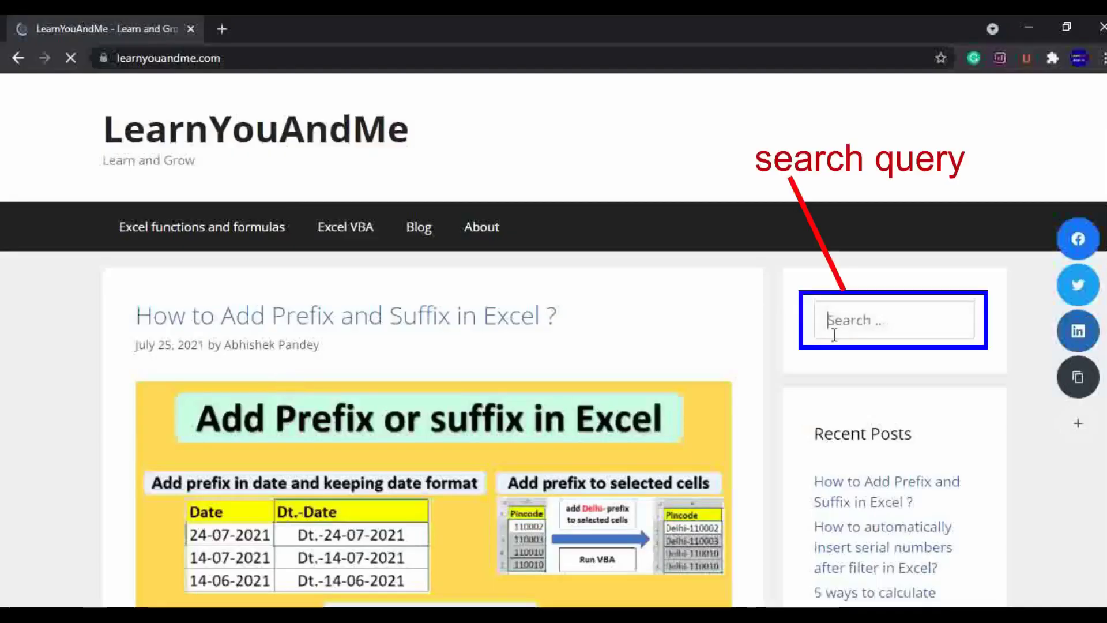
click(828, 320)
scroll(811, 373, down, 2)
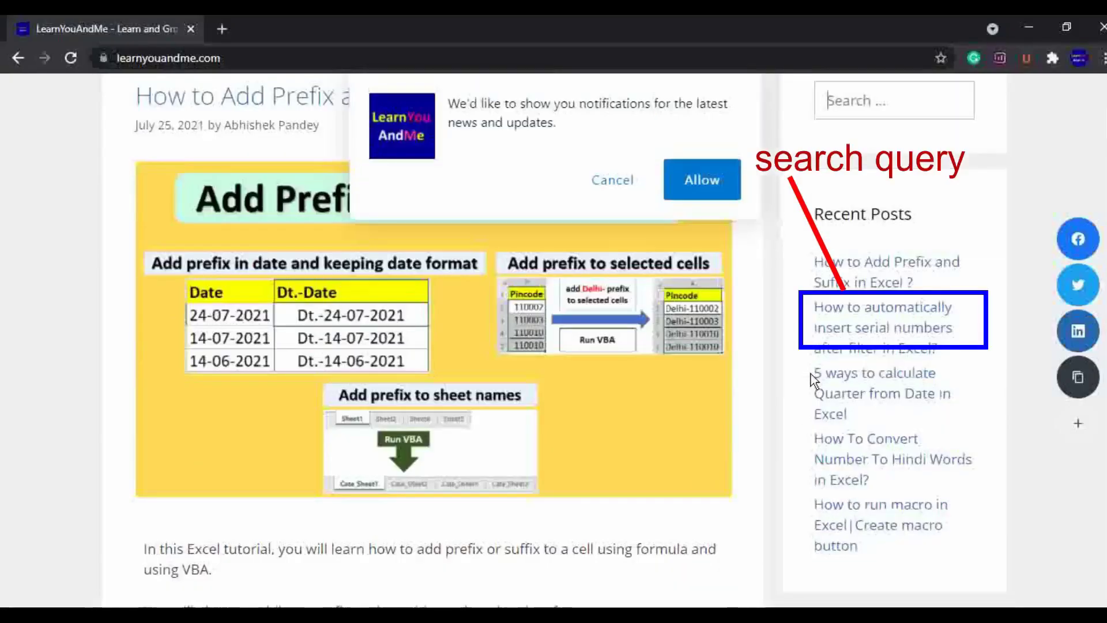
scroll(808, 373, up, 4)
click(737, 193)
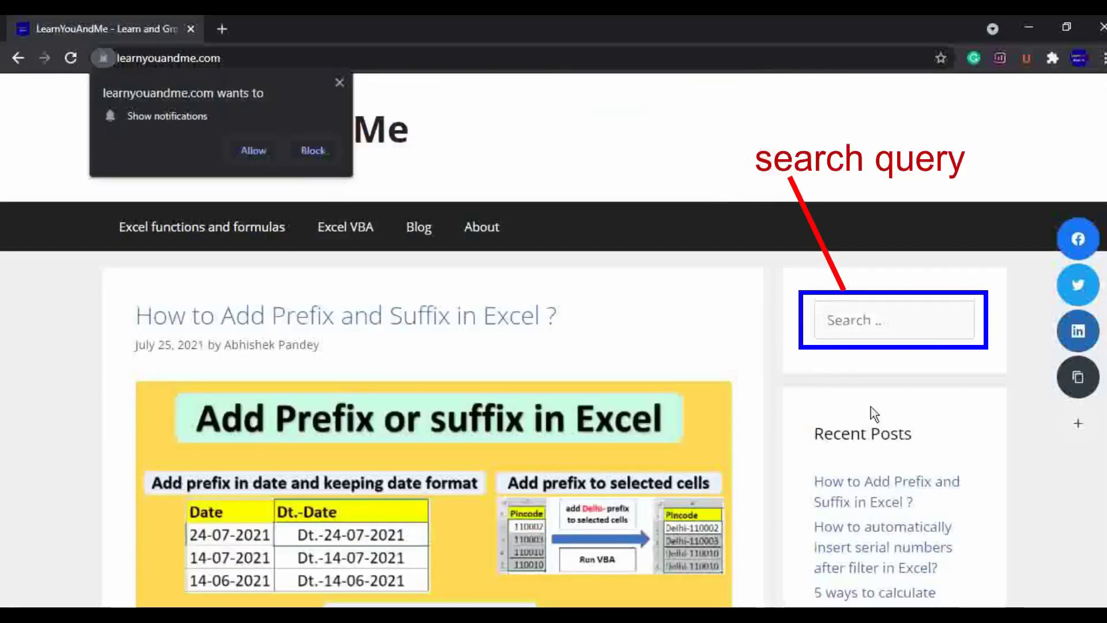
click(241, 156)
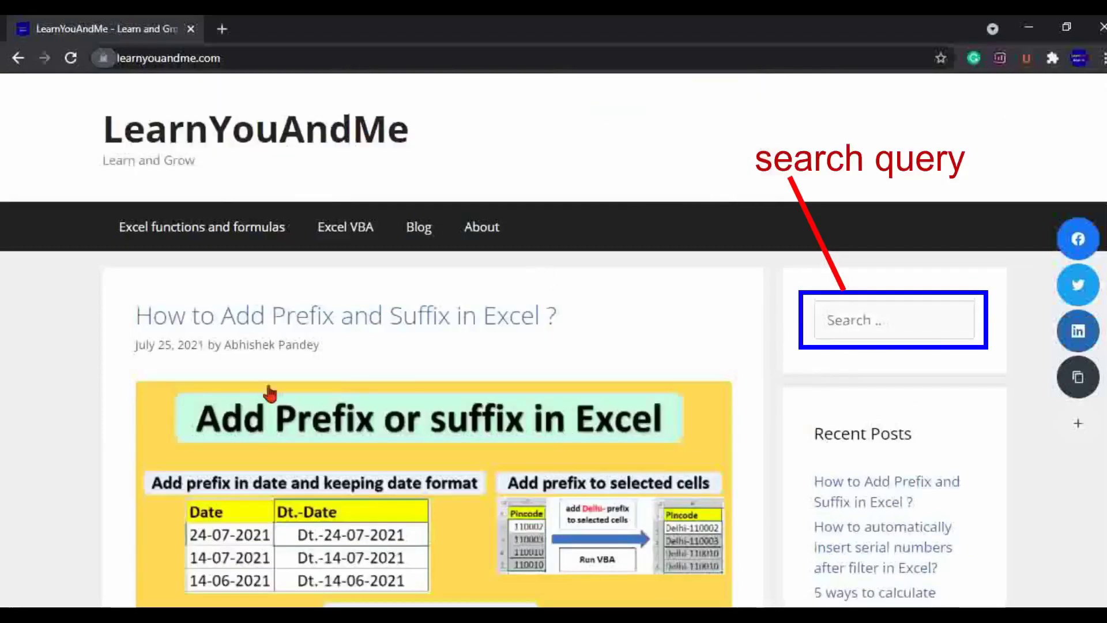